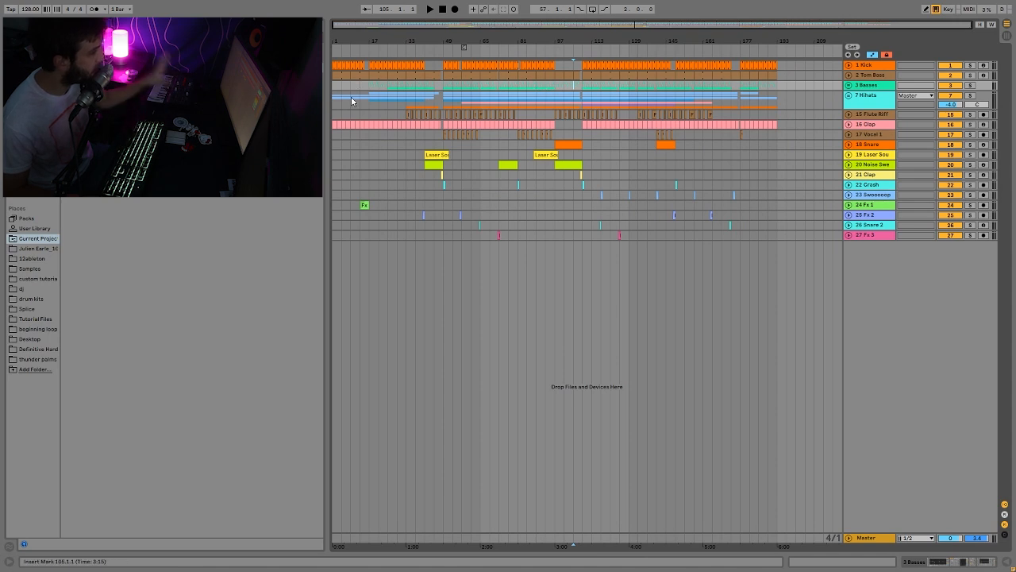
# Mark out sections of the arrangement, finishing with bars 81 to 141 across the tracks from Hihats down to Fx 3.
pyautogui.moveTo(334, 84); pyautogui.dragTo(367, 96)
pyautogui.moveTo(435, 125); pyautogui.dragTo(769, 113)
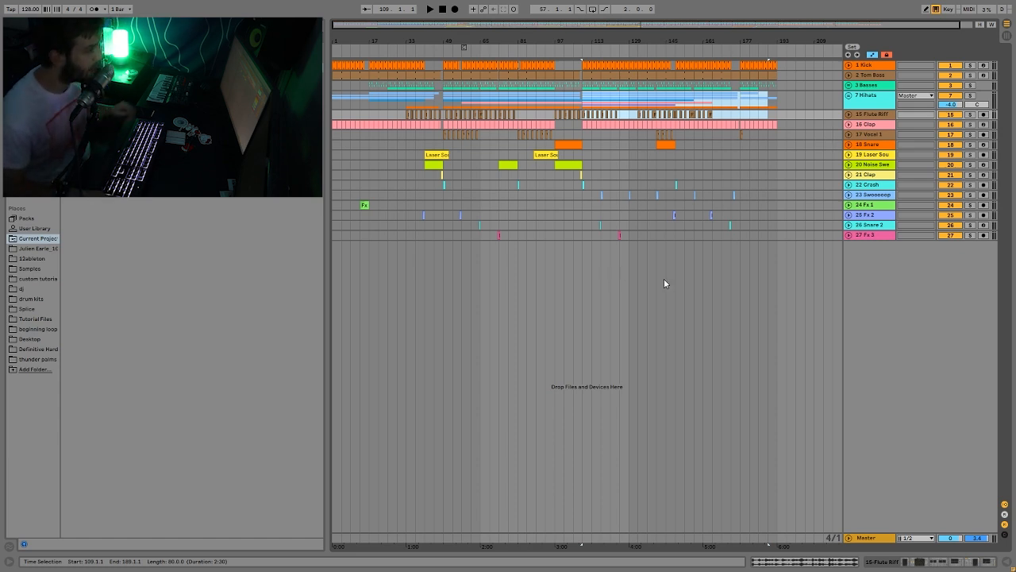
pyautogui.moveTo(516, 107); pyautogui.dragTo(673, 103)
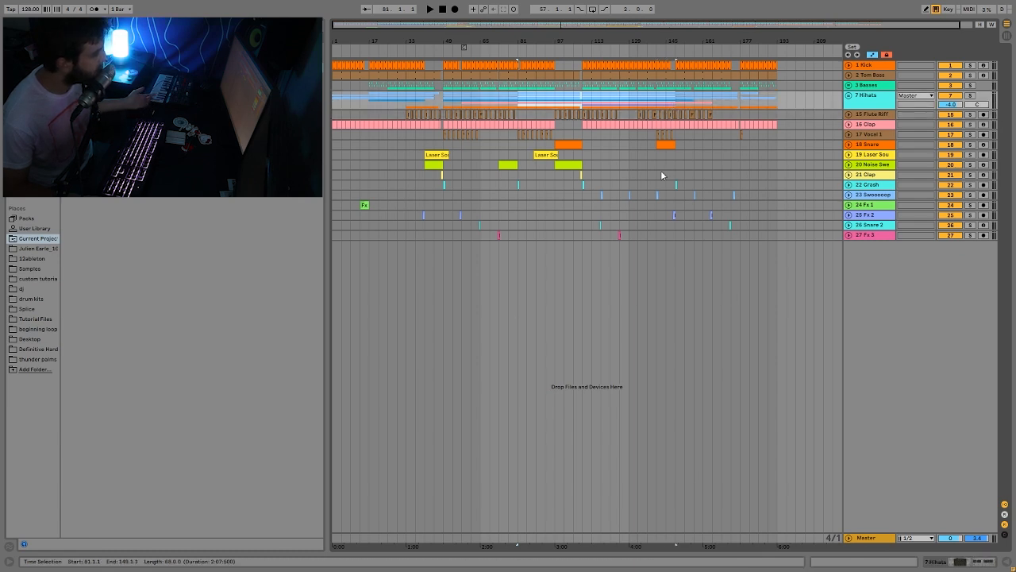
pyautogui.moveTo(518, 97); pyautogui.dragTo(657, 238)
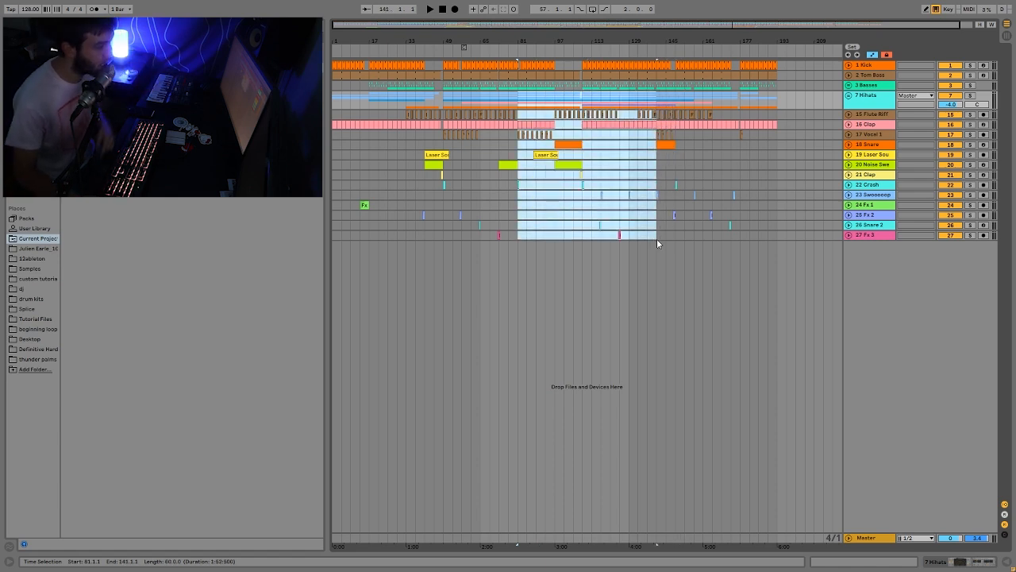
# Solo the Kick, Tom Bass and Basses tracks and start playback in the second drop.
pyautogui.click(882, 66)
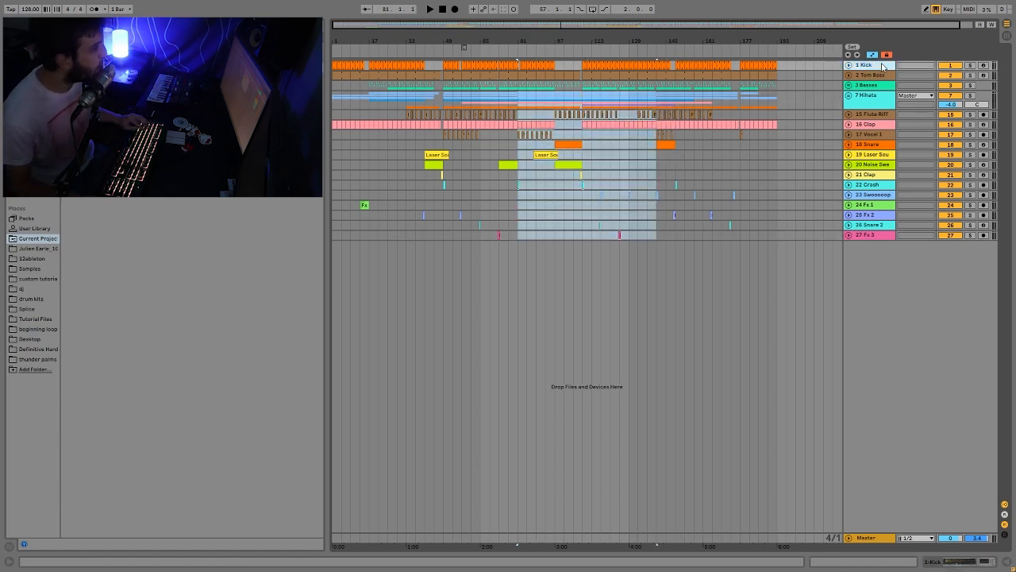
pyautogui.click(970, 67)
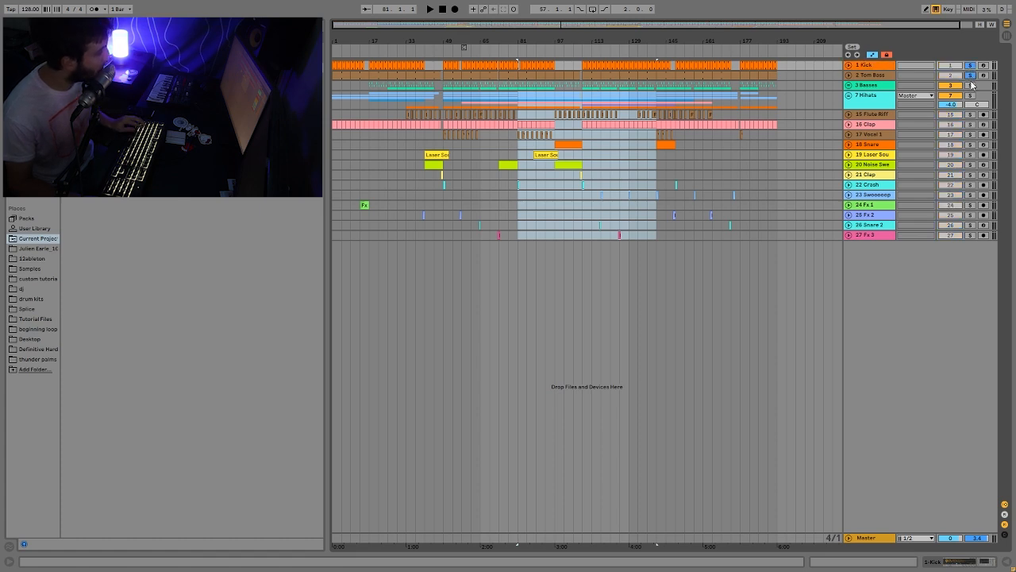
pyautogui.click(612, 65)
pyautogui.press('space')
# Unfold the Basses, Tom Bass and Kick tracks and audition the soloed tracks from bar 117.
pyautogui.click(849, 85)
pyautogui.click(850, 75)
pyautogui.click(849, 65)
pyautogui.moveTo(616, 39); pyautogui.dragTo(661, 45)
pyautogui.click(661, 72)
pyautogui.press('space')
pyautogui.press('space')
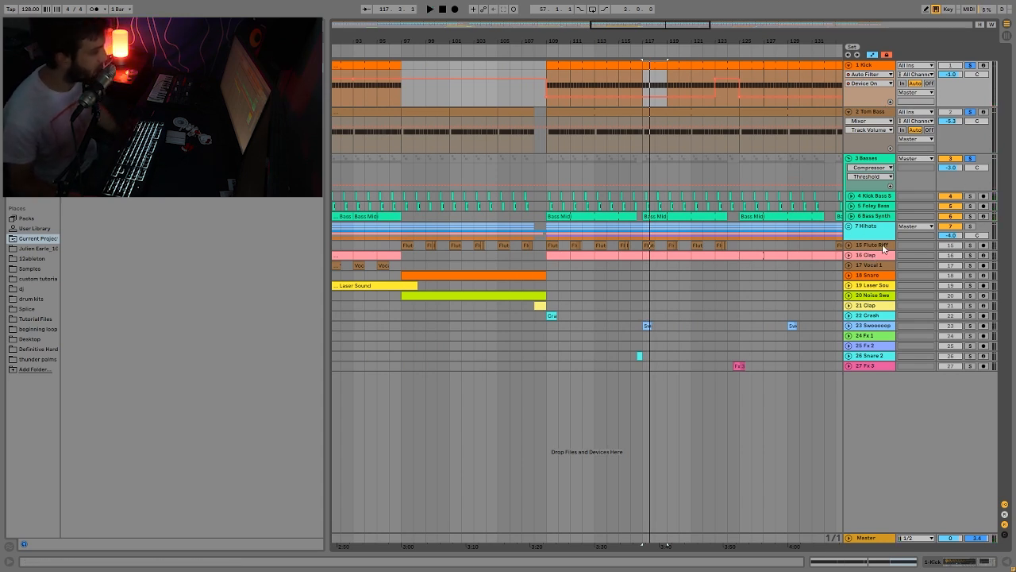
# Solo only the Kick, show its device chain, and inspect the automation options for the Auto Filter's on/off switch.
pyautogui.click(969, 65)
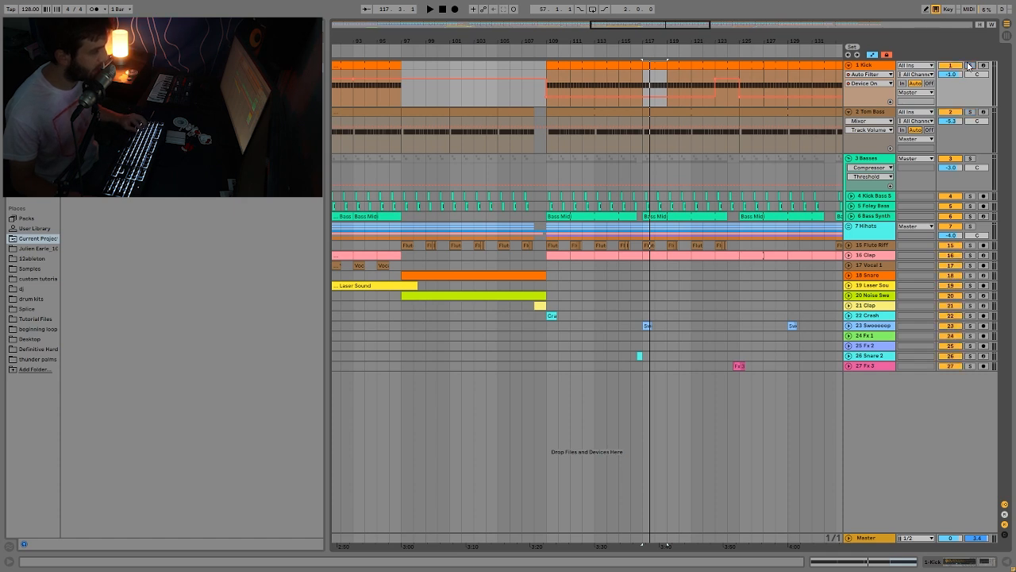
pyautogui.doubleClick(865, 66)
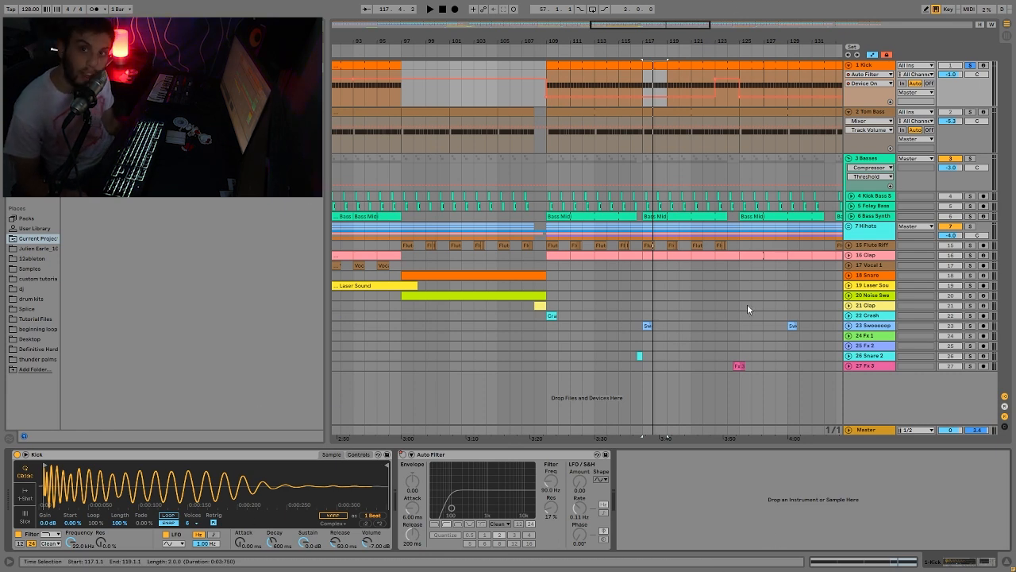
pyautogui.rightClick(402, 458)
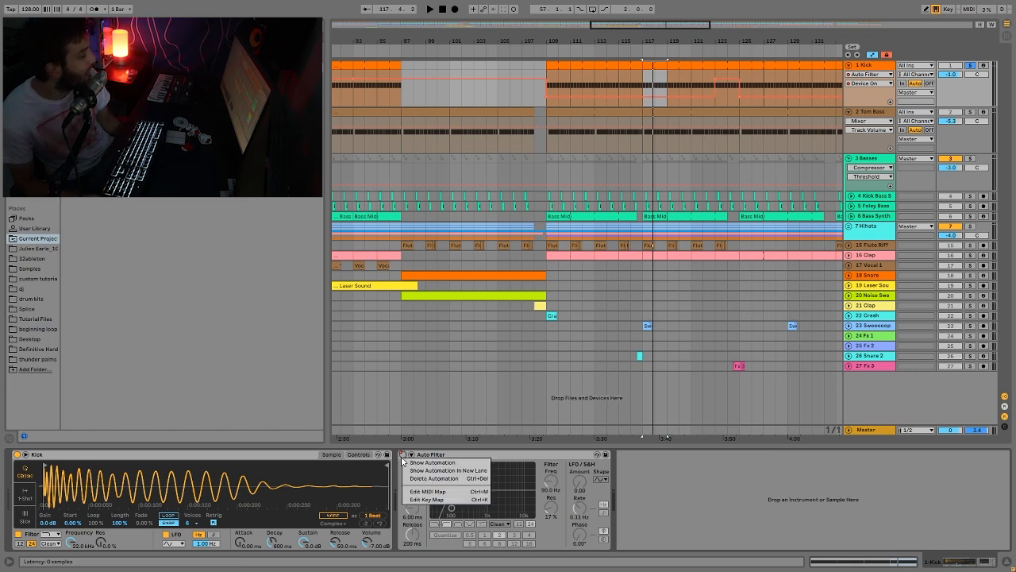
pyautogui.click(639, 37)
# Play the soloed Kick from bar 89 and bring the Basses group into the solo during playback.
pyautogui.moveTo(640, 37); pyautogui.dragTo(596, 40)
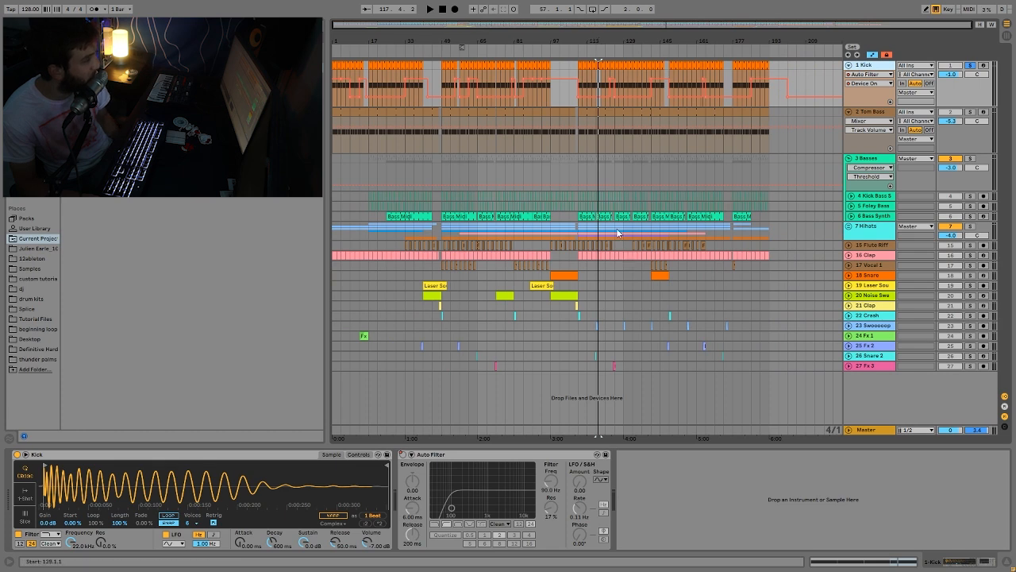
pyautogui.click(529, 97)
pyautogui.press('space')
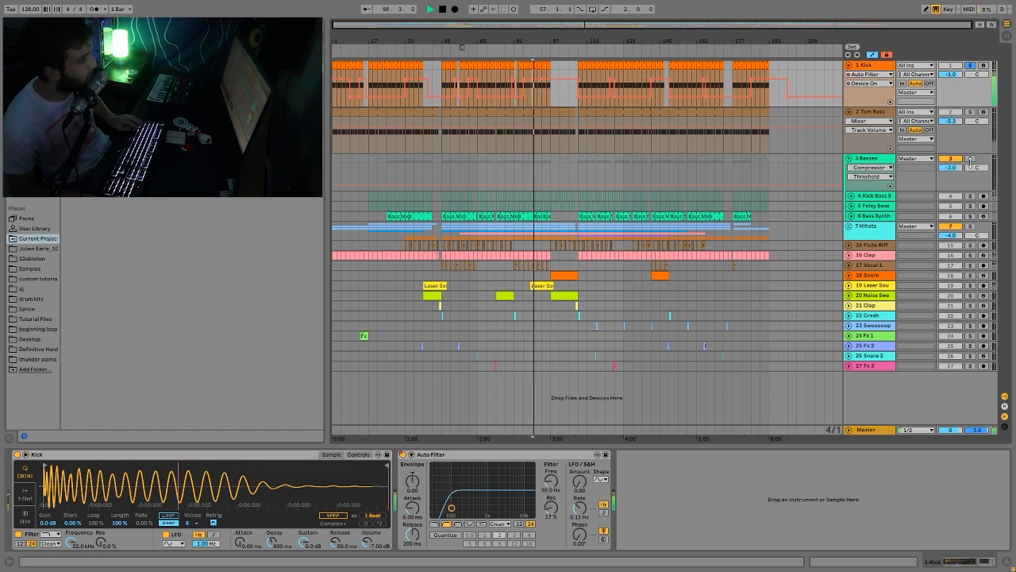
pyautogui.click(970, 161)
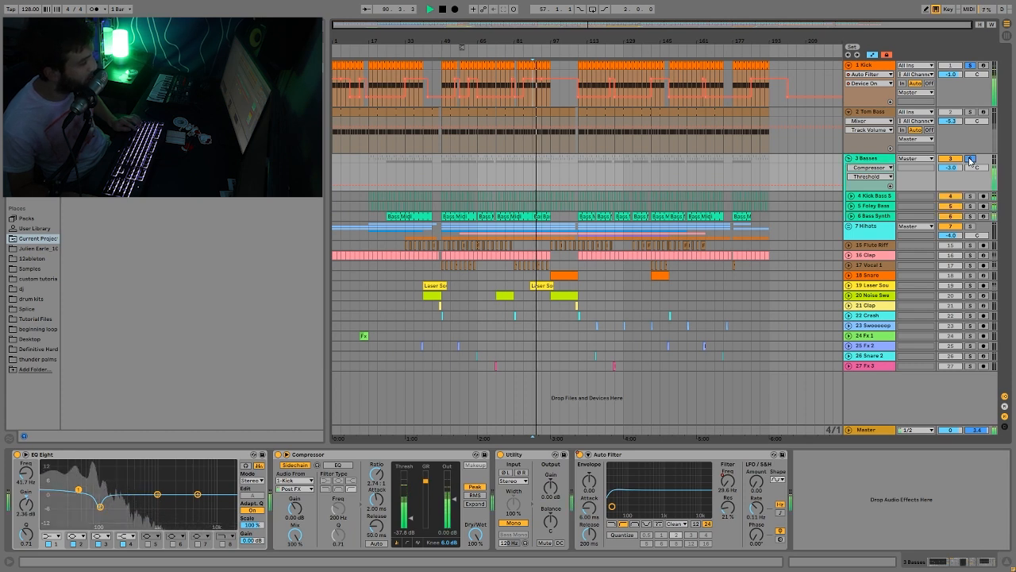
pyautogui.press('space')
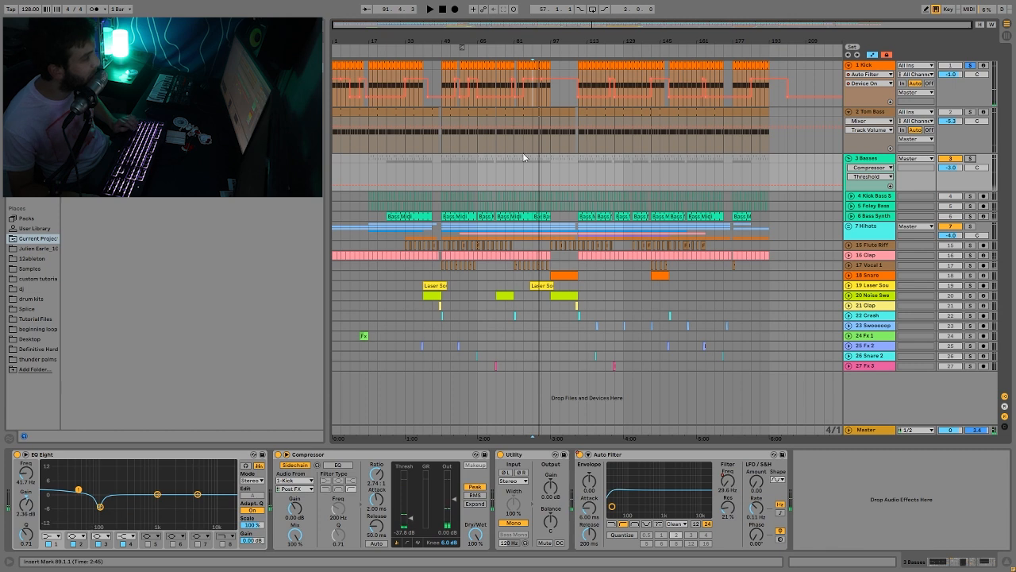
# Audition the soloed Tom Bass and Basses tracks from bar 89 and again from the drop at bar 109.
pyautogui.press('space')
pyautogui.press('space')
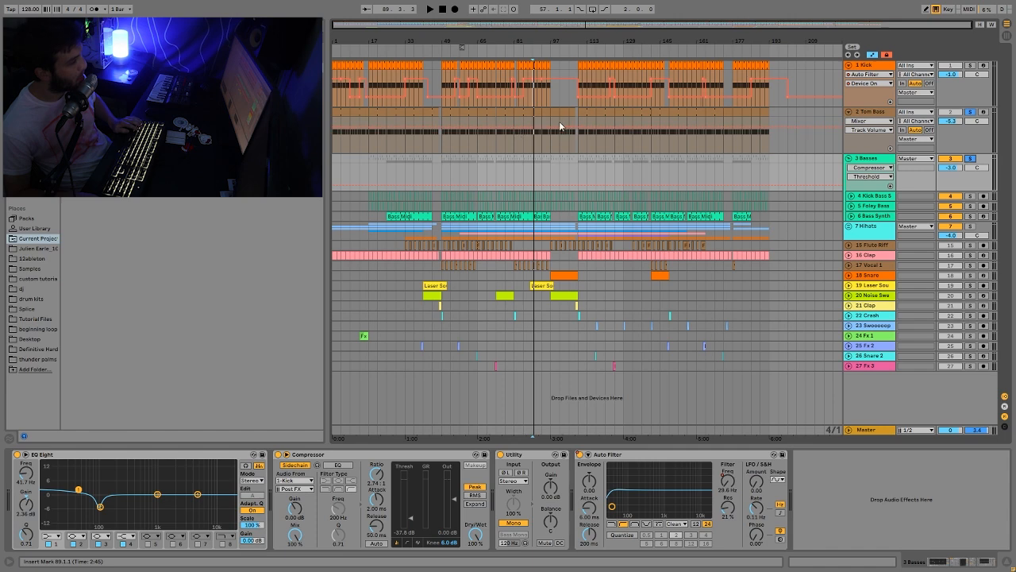
pyautogui.click(583, 128)
pyautogui.press('space')
pyautogui.moveTo(582, 38); pyautogui.dragTo(783, 181)
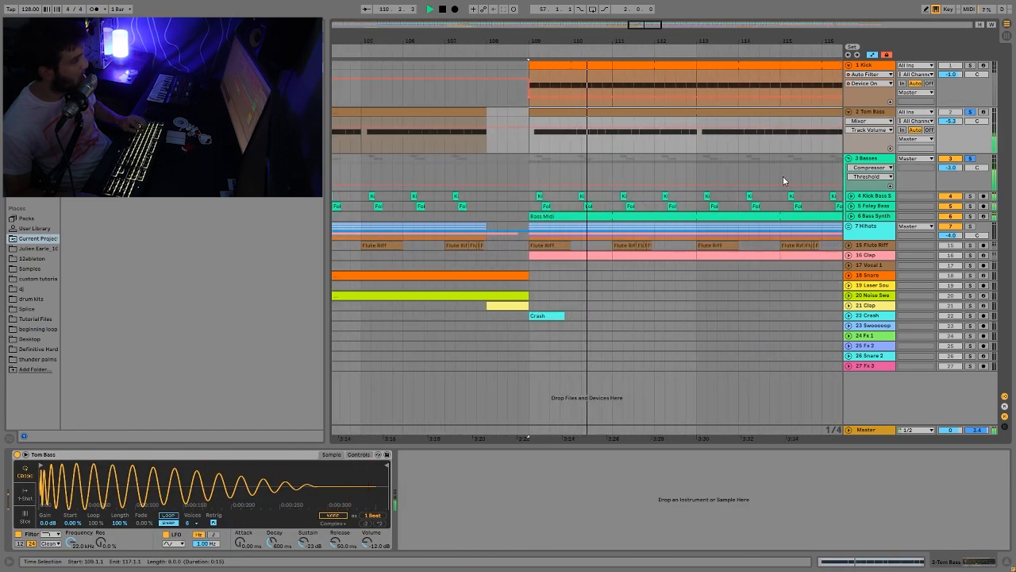
# Unfold the Bass Synth, Foley Bass and Kick Bass Stab tracks inside the Basses group and stop playback.
pyautogui.click(851, 216)
pyautogui.click(851, 205)
pyautogui.click(850, 196)
pyautogui.press('space')
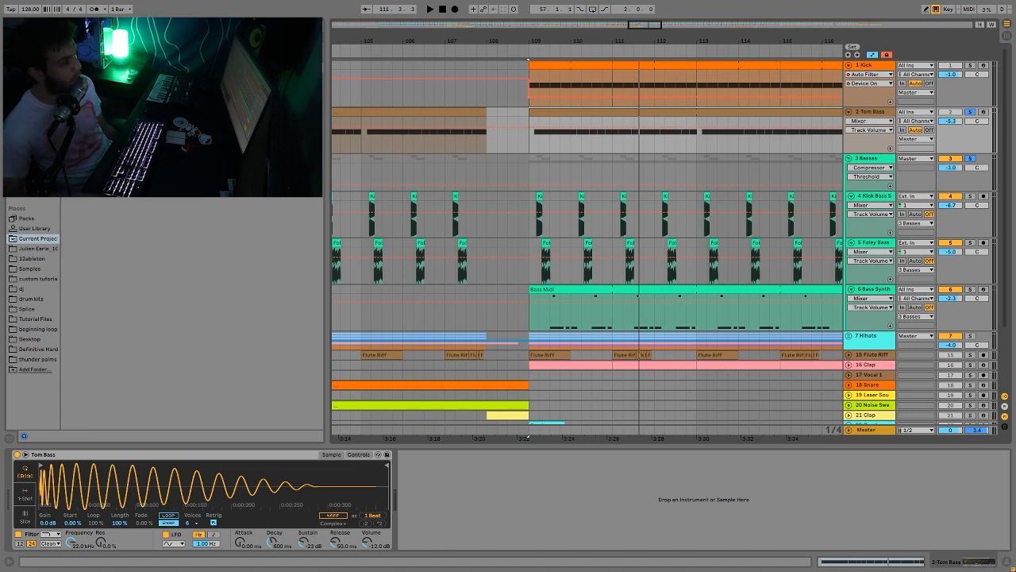
# Replay the soloed Tom Bass and Basses from bar 109, comparing the timing of the bass stab clips up close.
pyautogui.press('space')
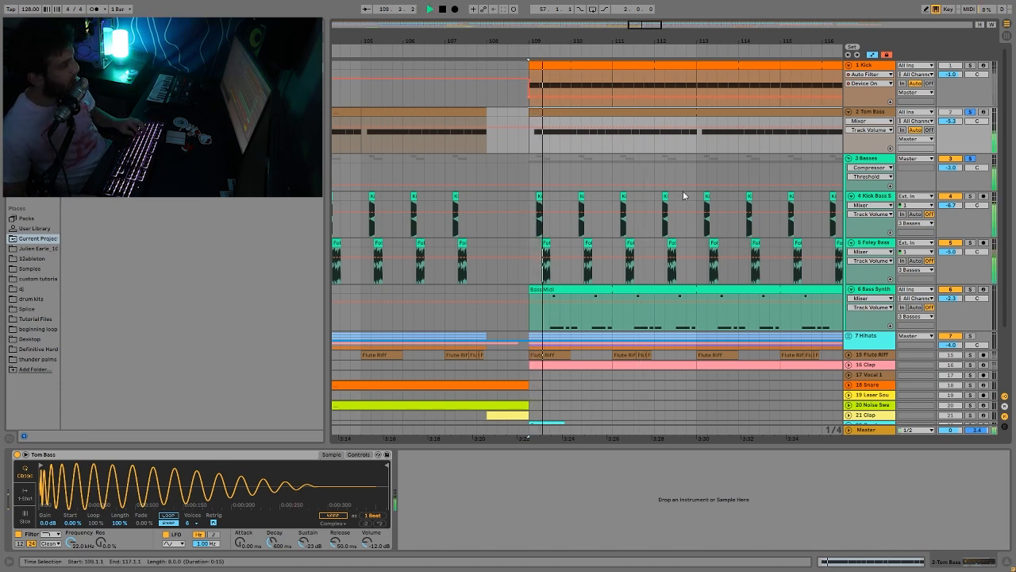
pyautogui.moveTo(530, 32); pyautogui.dragTo(676, 318)
pyautogui.click(525, 238)
pyautogui.click(523, 235)
pyautogui.press('space')
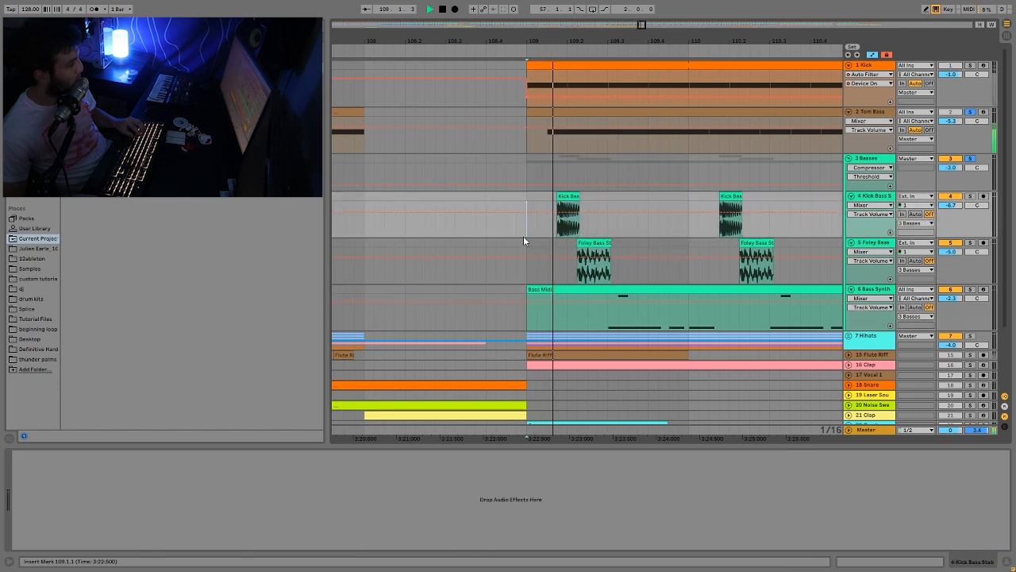
pyautogui.press('space')
pyautogui.press('space')
pyautogui.press('space')
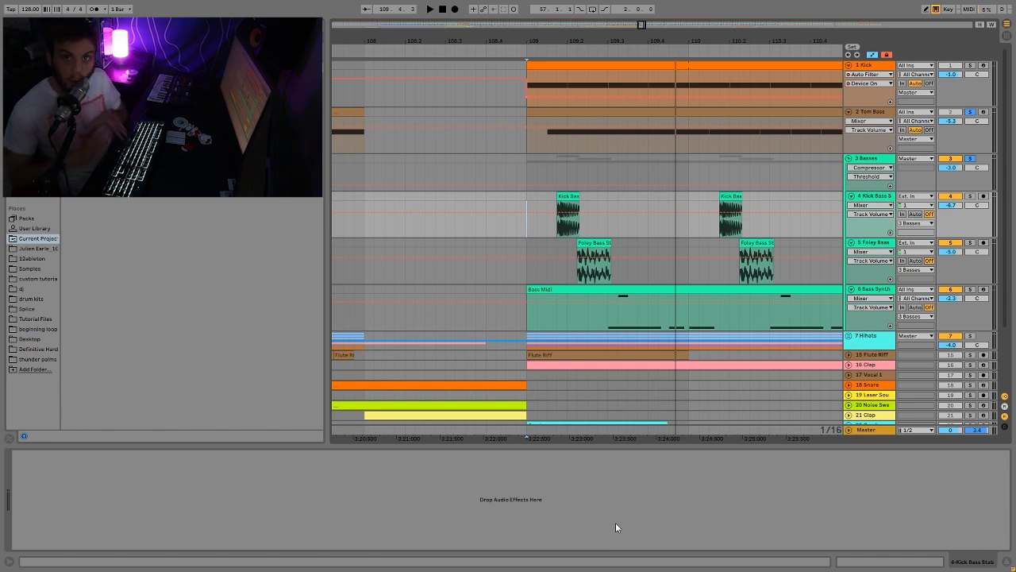
# Solo the Kick and Tom Bass without the Basses group and audition them from bar 109.
pyautogui.click(969, 112)
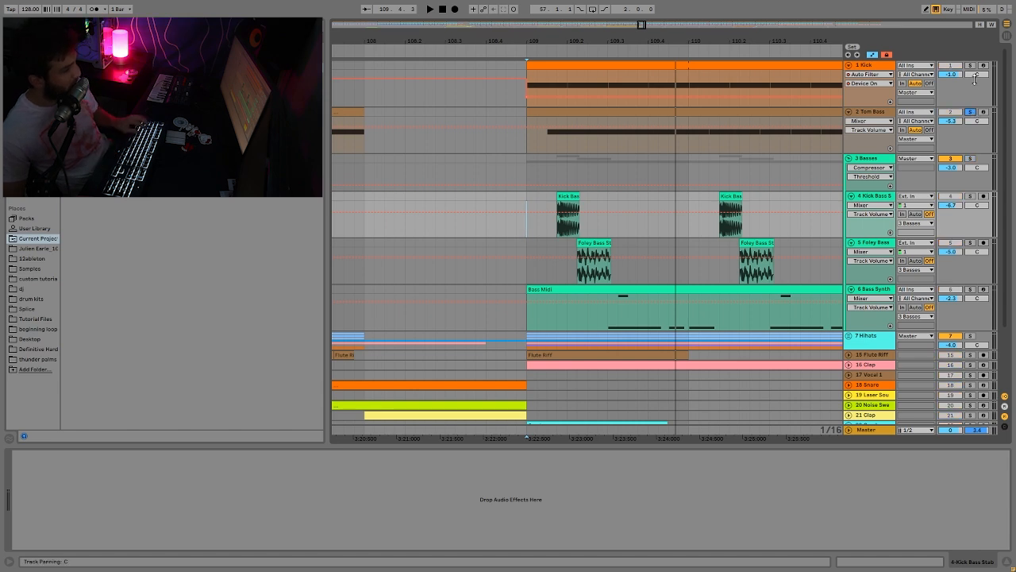
pyautogui.press('space')
pyautogui.moveTo(589, 42); pyautogui.dragTo(590, 18)
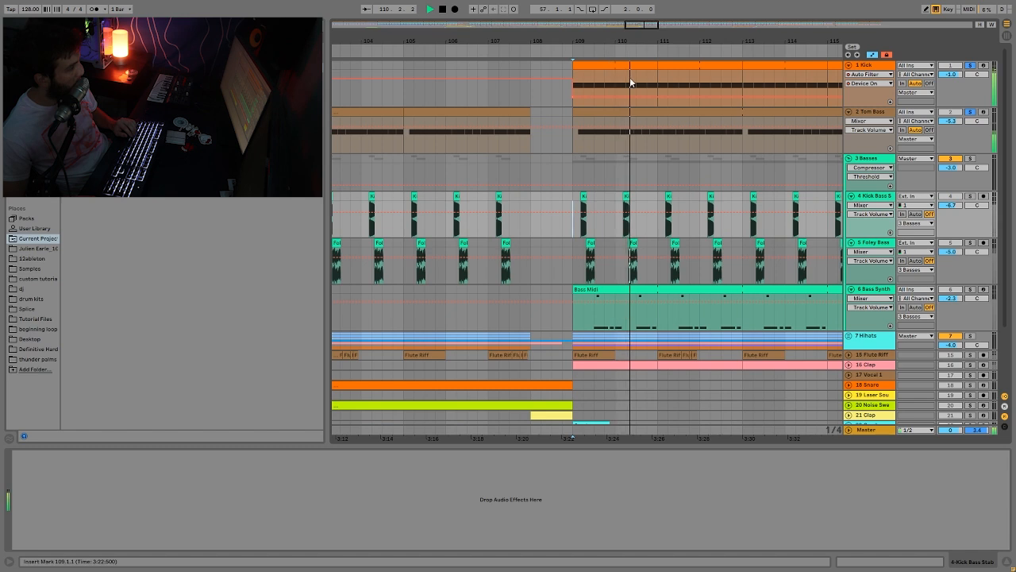
pyautogui.press('space')
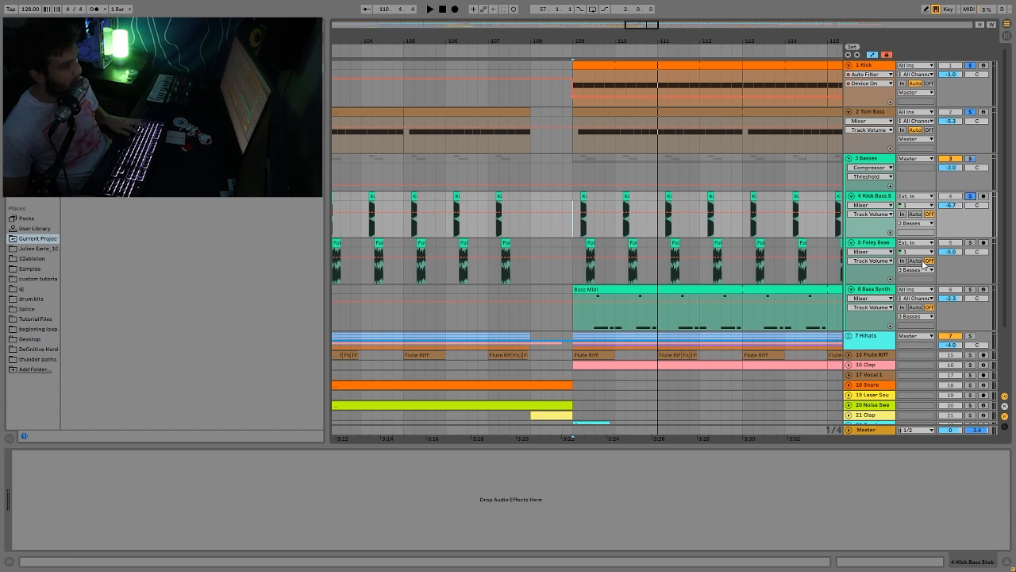
# Audition the Kick Bass Stab track soloed together with the Kick and Tom Bass from bar 109.
pyautogui.click(588, 215)
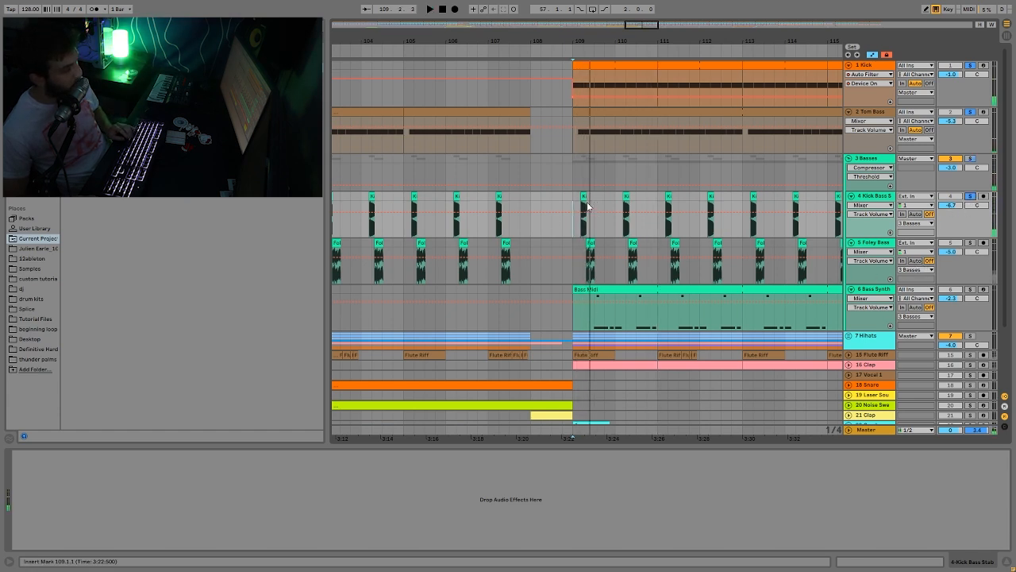
pyautogui.press('space')
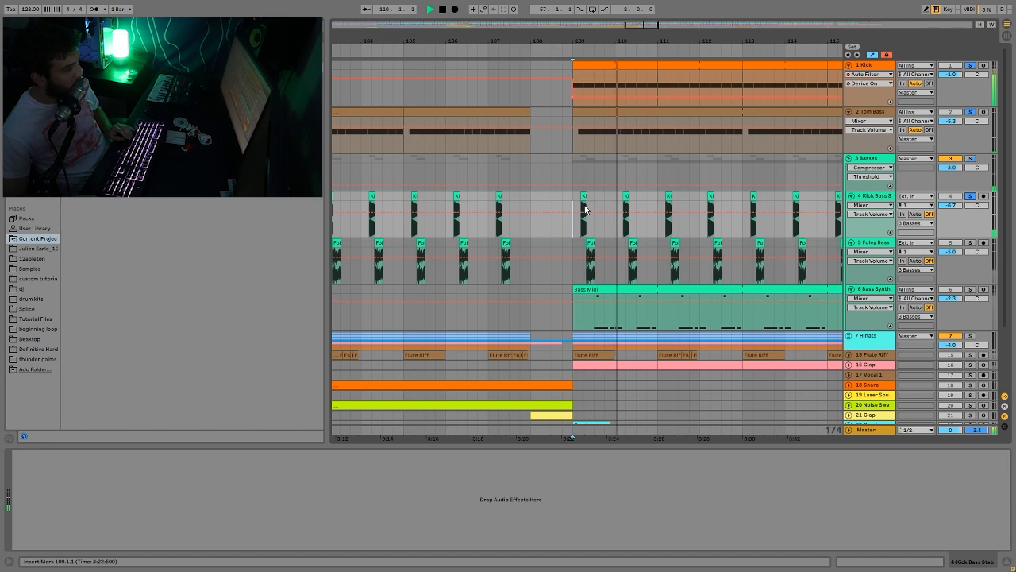
pyautogui.press('space')
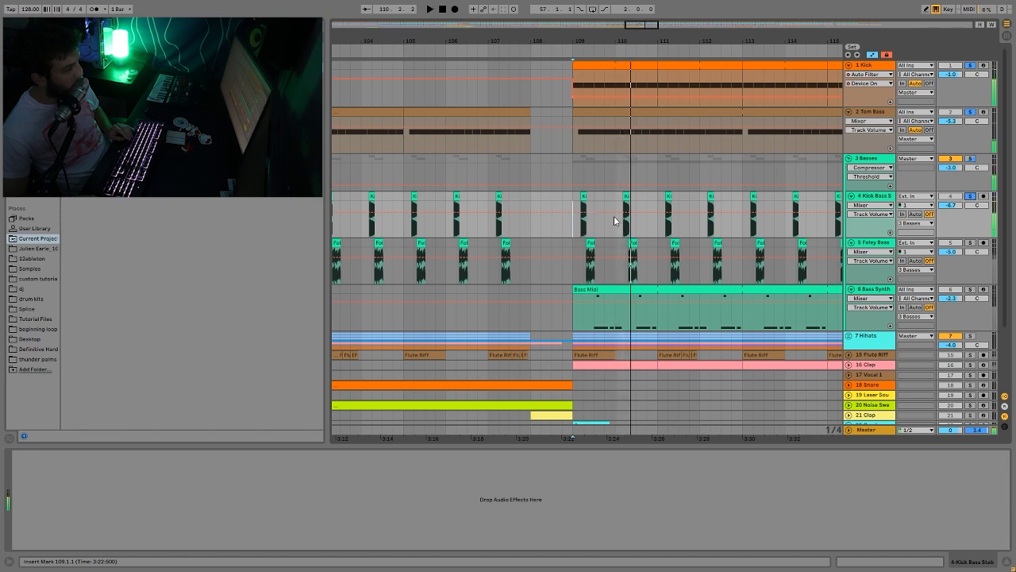
# Audition the Foley Bass track from bar 109 by itself and together with the Kick, Tom Bass and Kick Bass Stab.
pyautogui.click(970, 244)
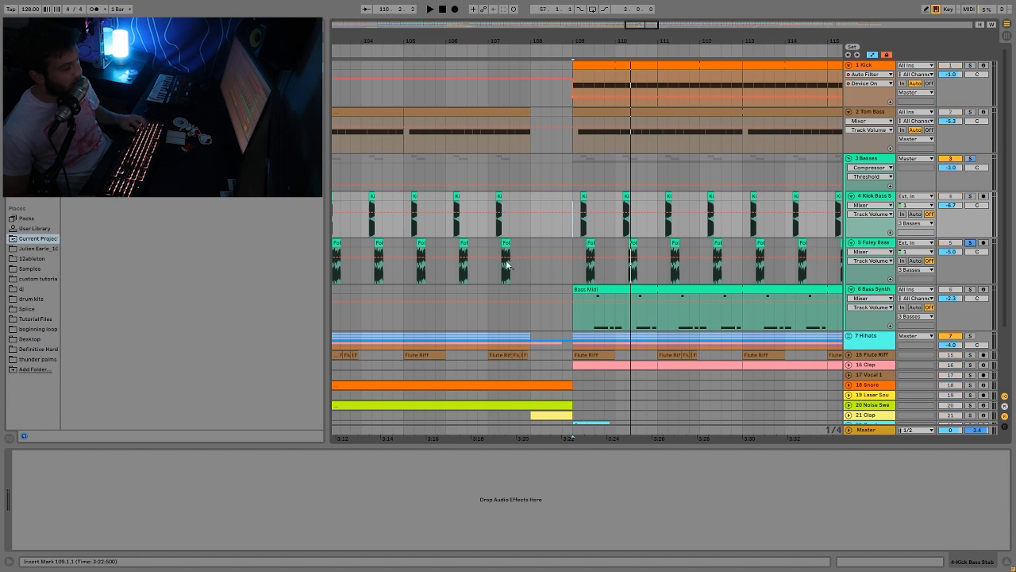
pyautogui.press('space')
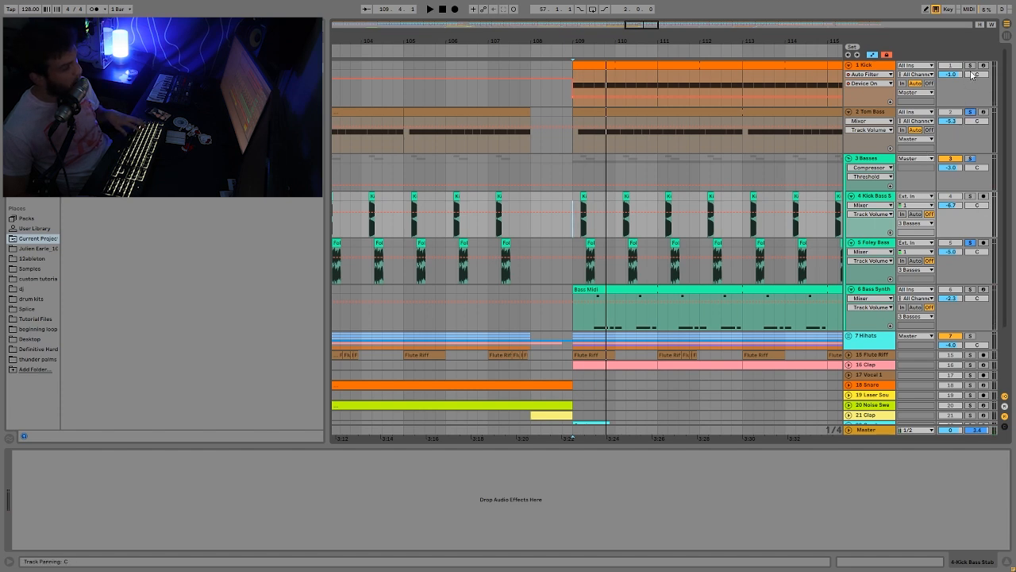
pyautogui.click(971, 196)
pyautogui.press('space')
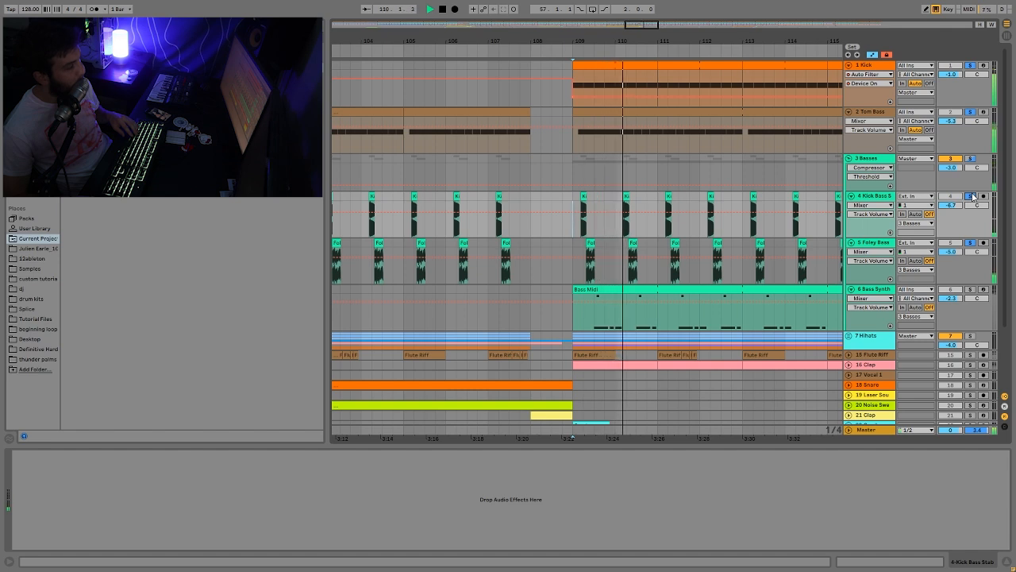
pyautogui.press('space')
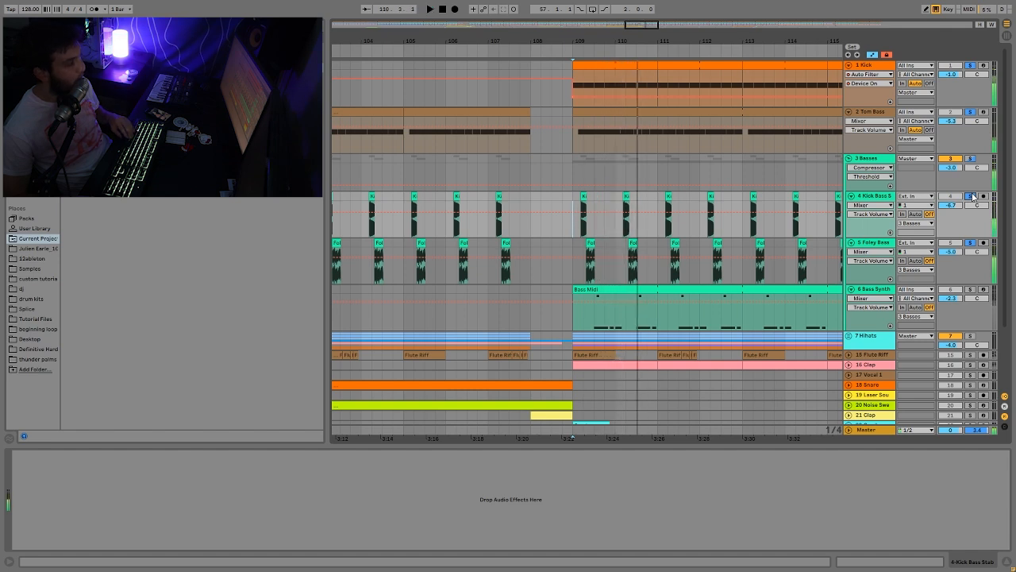
# Add the Bass Synth to the solo, play from bar 109, and open its Bass Midi clip's notes.
pyautogui.click(969, 289)
pyautogui.press('space')
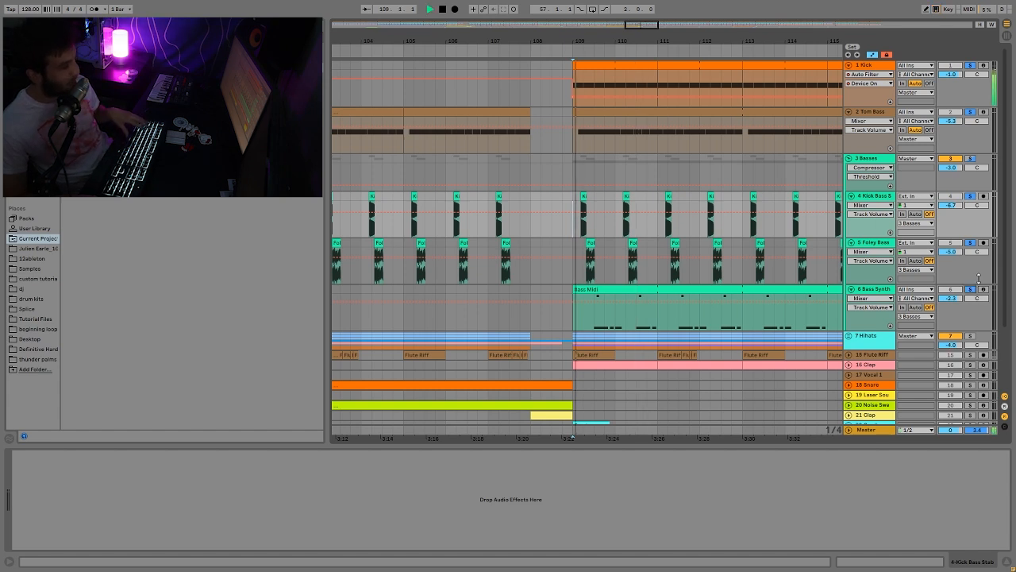
pyautogui.click(877, 286)
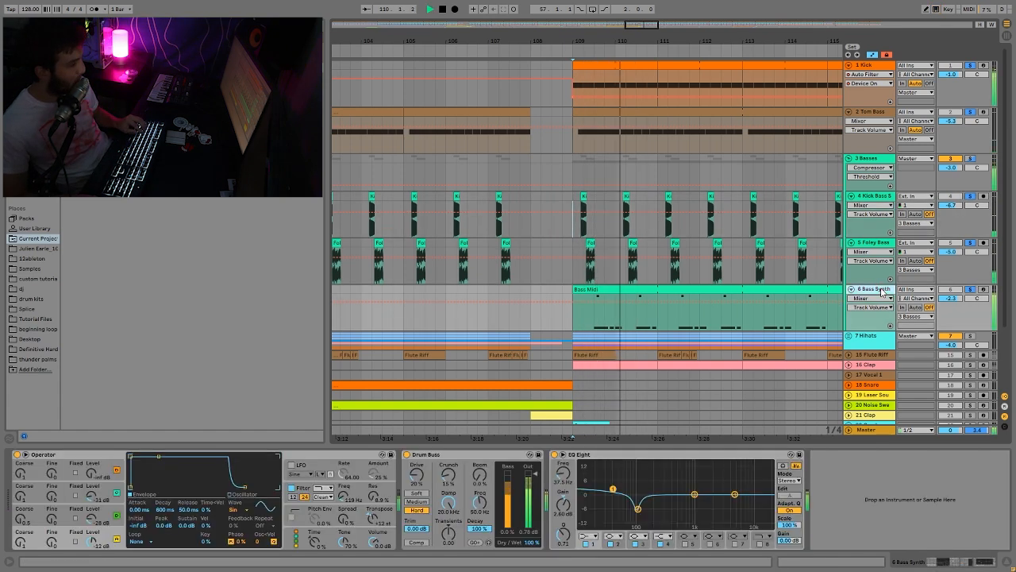
pyautogui.doubleClick(749, 299)
pyautogui.press('space')
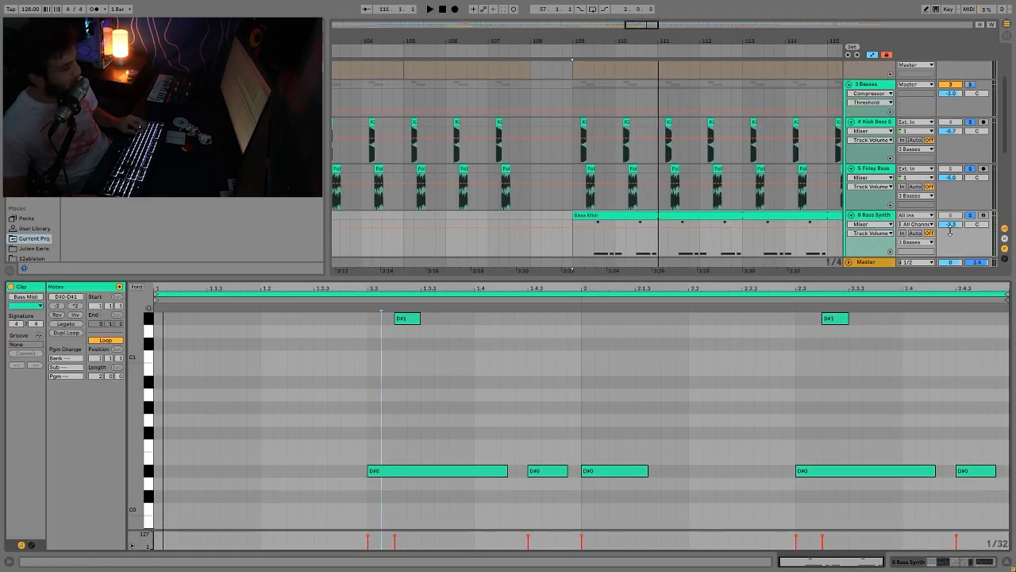
pyautogui.click(869, 221)
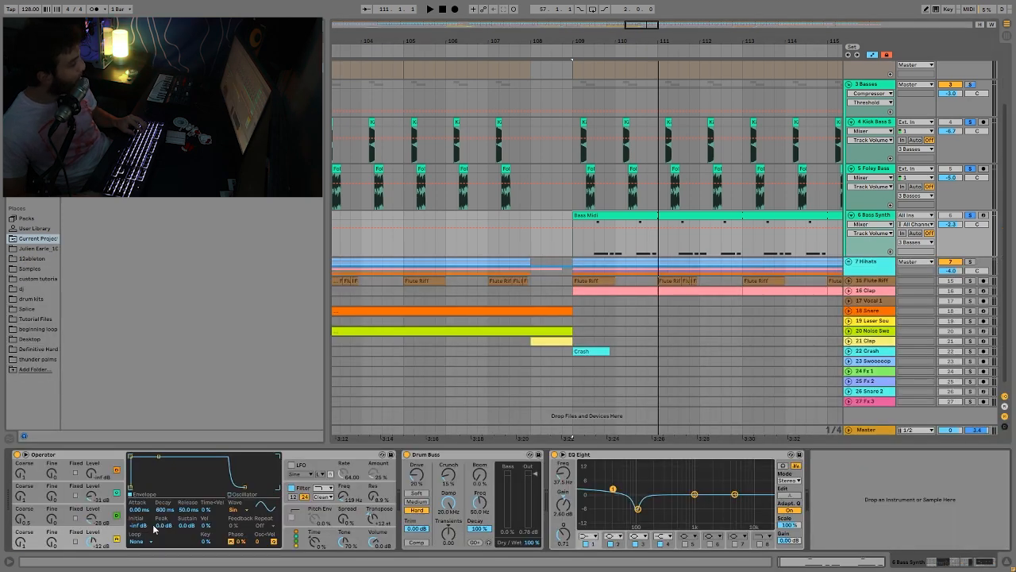
pyautogui.click(109, 506)
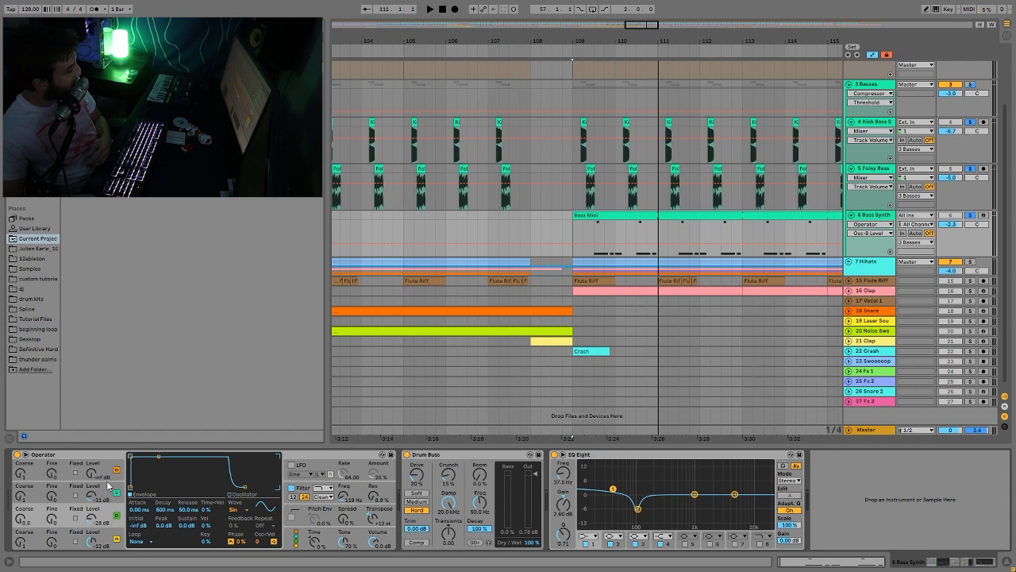
pyautogui.click(286, 550)
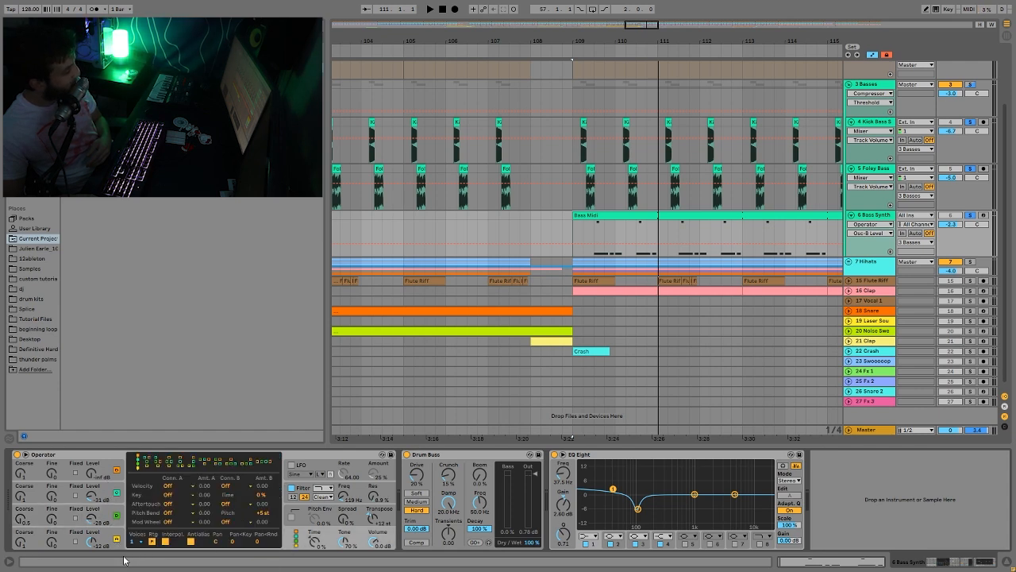
# Inspect Operator's pitch envelope and filter settings on the Bass Synth and play the soloed bass layers from bar 109.
pyautogui.click(303, 516)
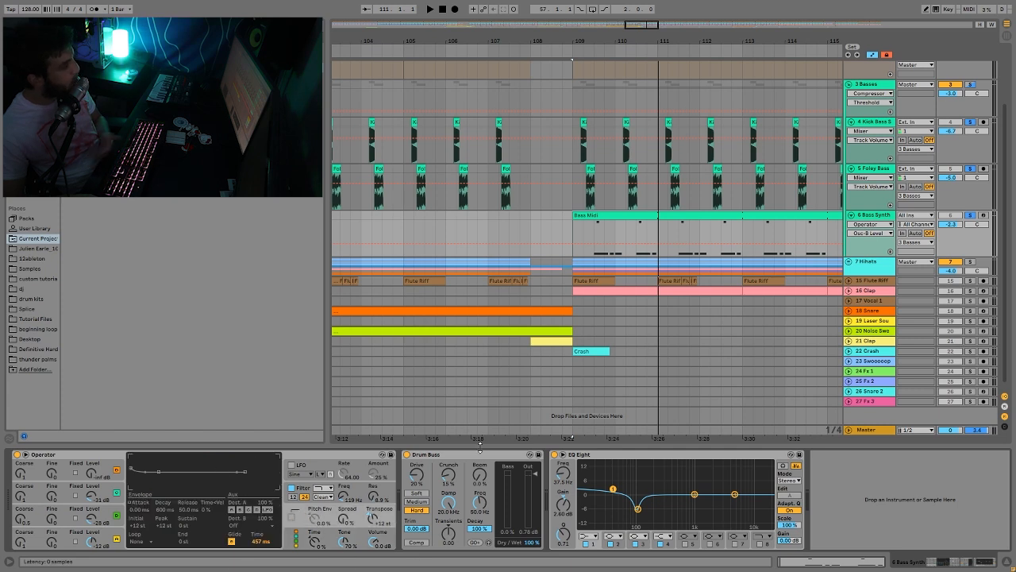
pyautogui.press('space')
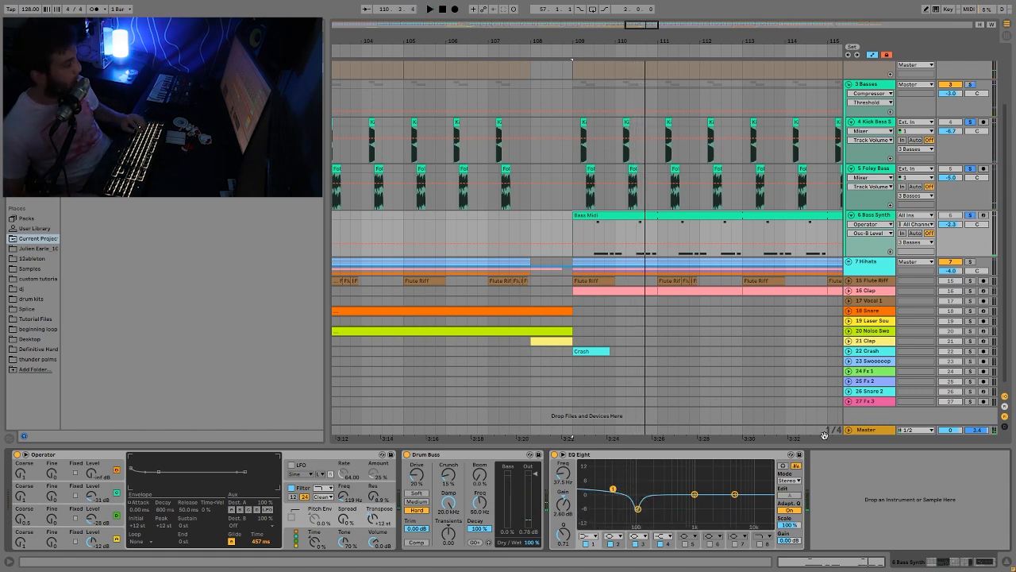
pyautogui.click(305, 496)
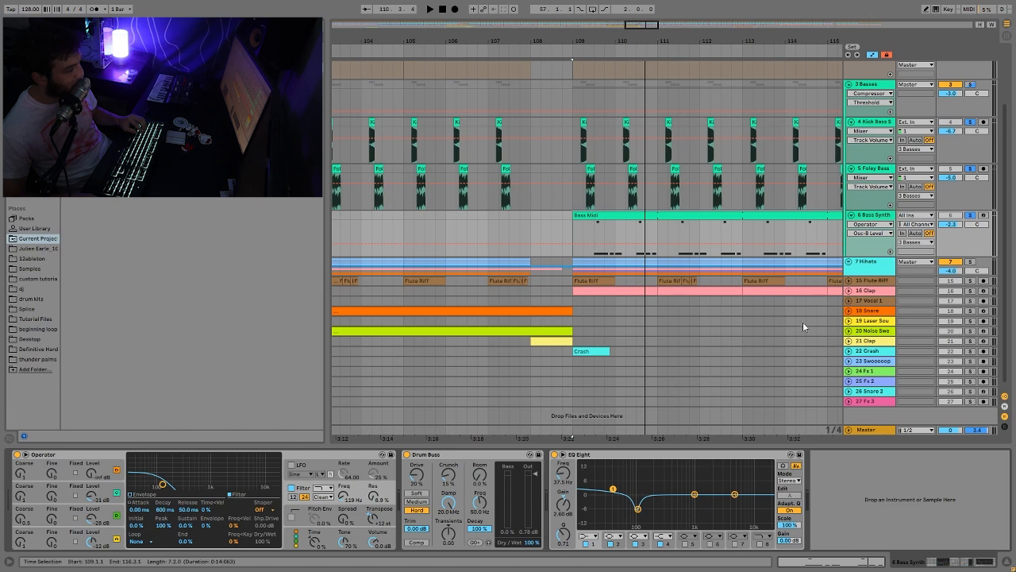
# Open the Basses group's device chain and audition the whole group soloed together with the Kick from bar 109.
pyautogui.scroll(4, 985, 143)
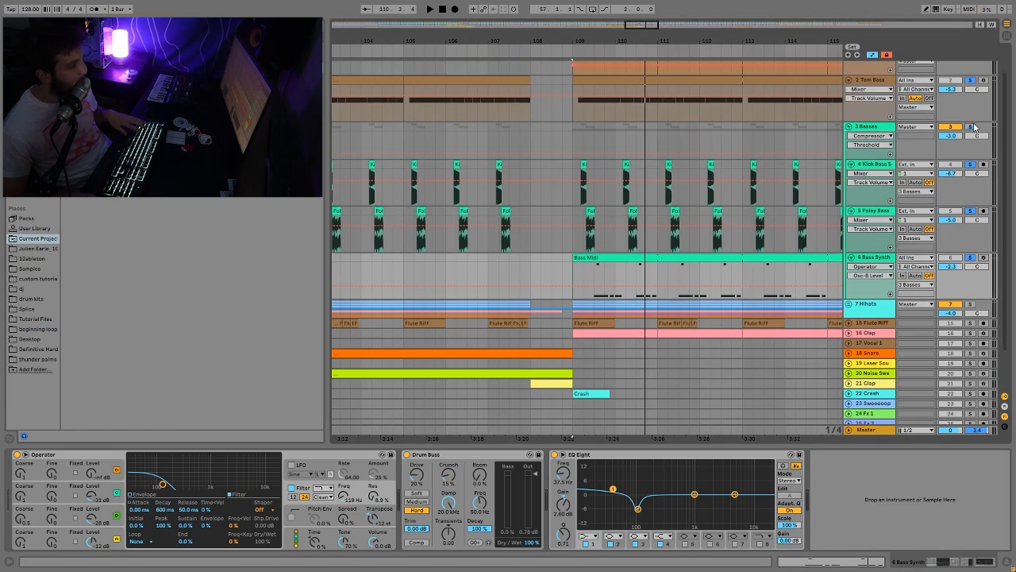
pyautogui.click(883, 127)
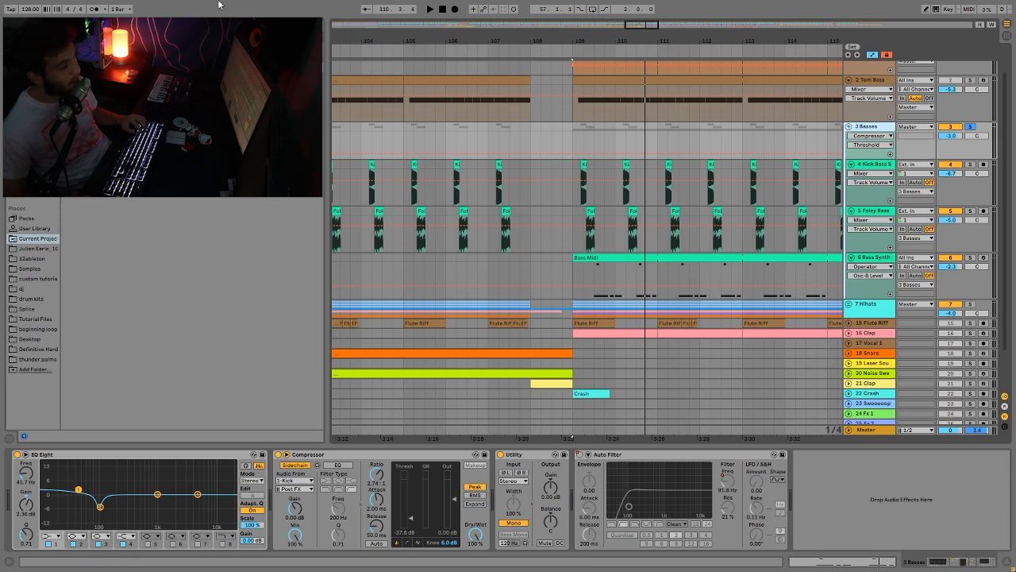
pyautogui.scroll(2, 982, 143)
pyautogui.click(973, 74)
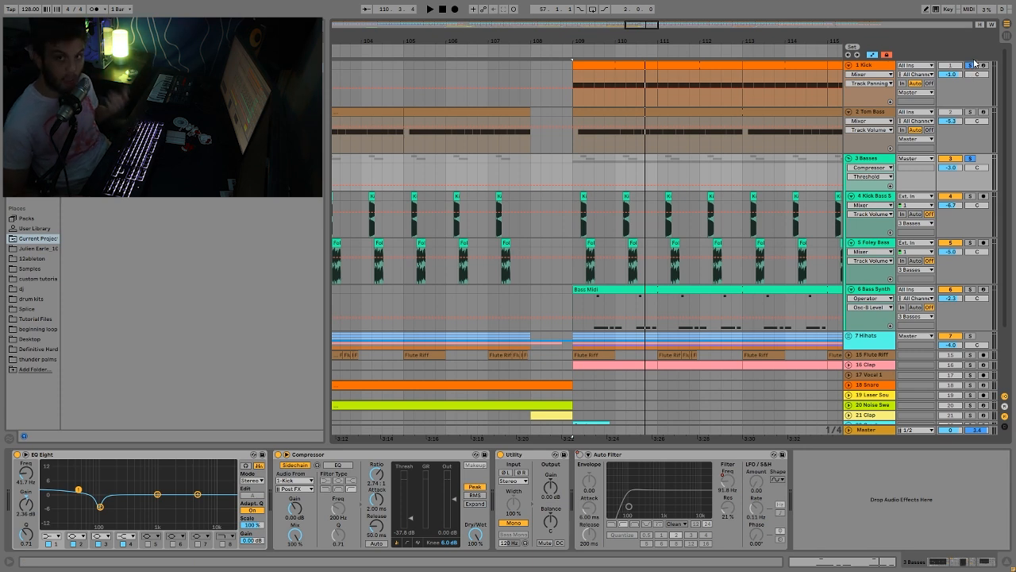
pyautogui.press('space')
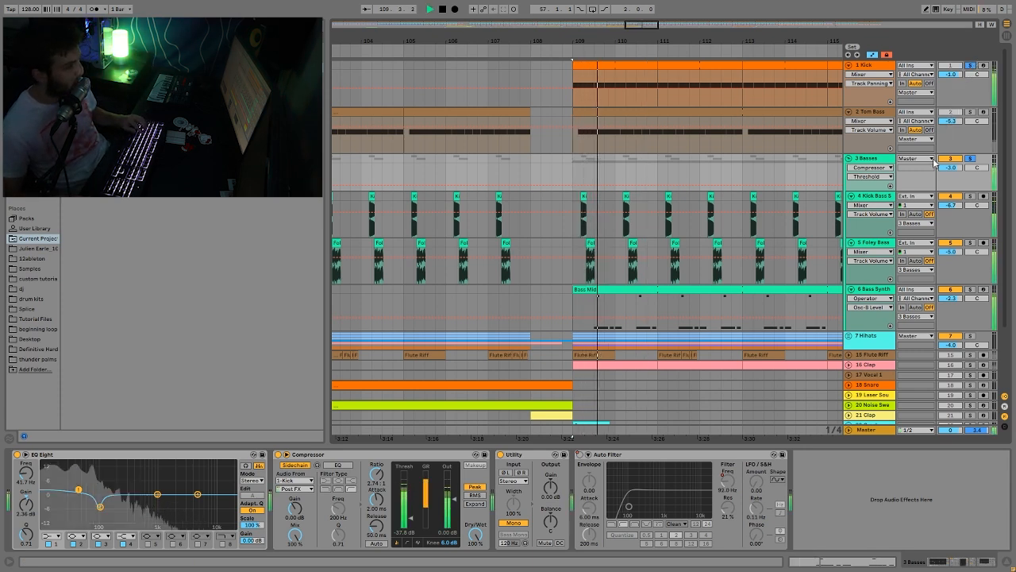
pyautogui.press('space')
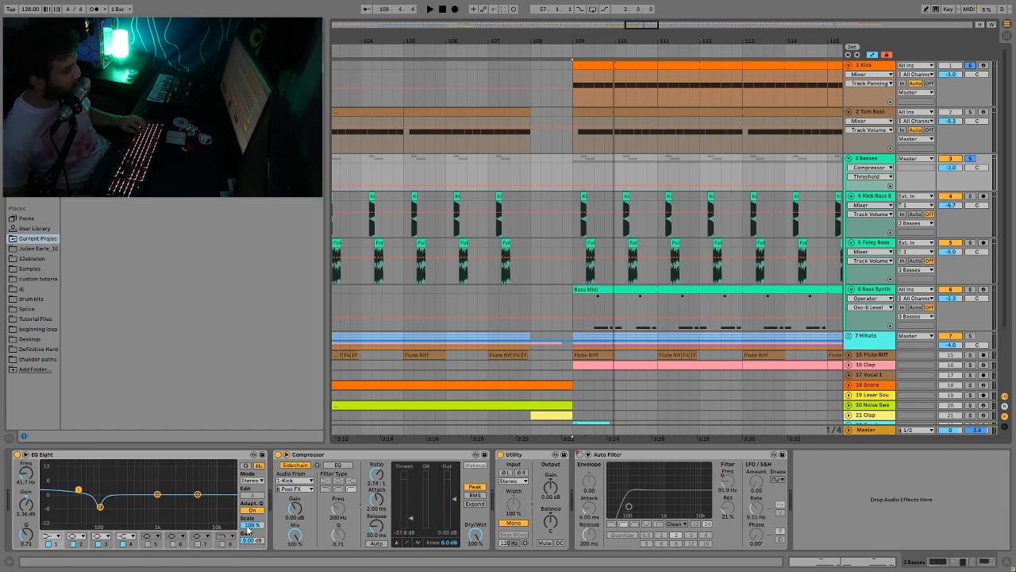
pyautogui.press('space')
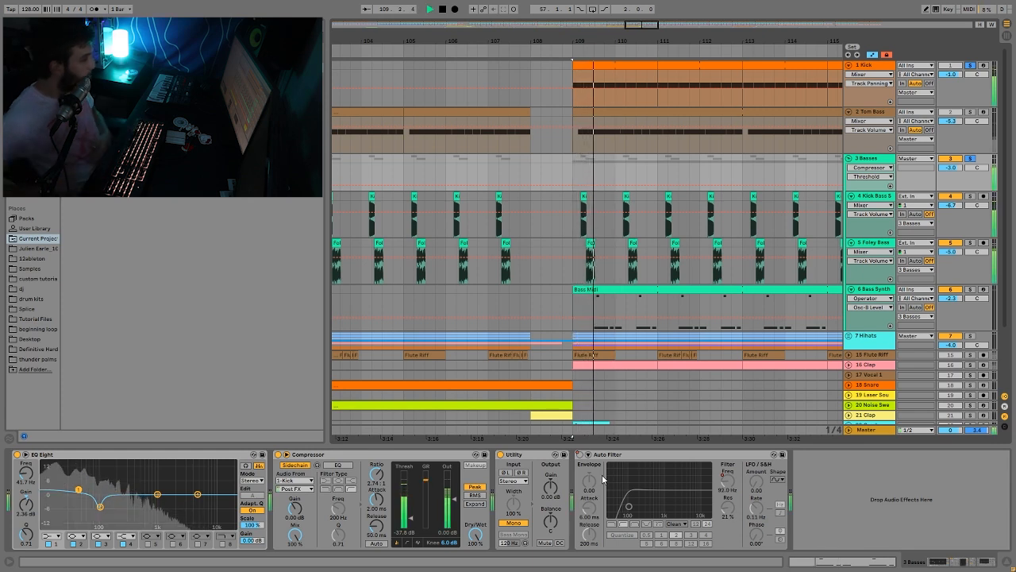
pyautogui.press('space')
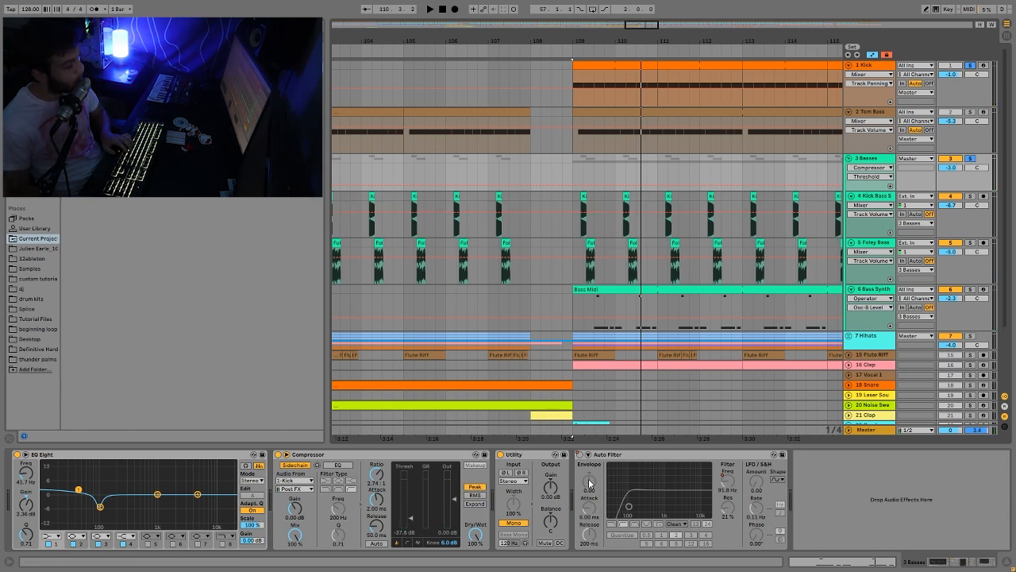
# Show the Auto Filter Device On automation for the Basses group and the Kick across the whole arrangement.
pyautogui.rightClick(583, 463)
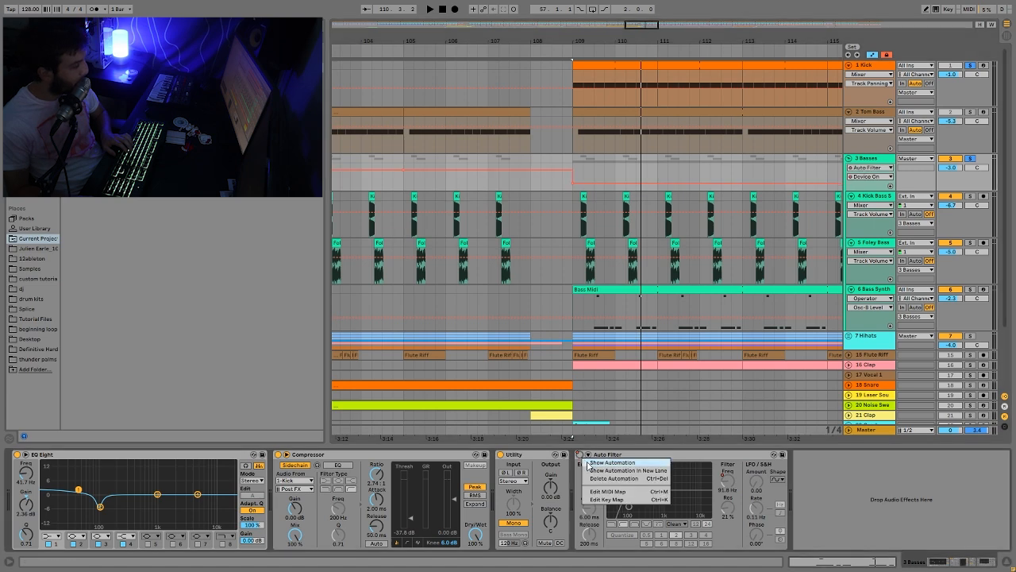
pyautogui.click(592, 465)
pyautogui.moveTo(643, 41); pyautogui.dragTo(674, 25)
pyautogui.click(869, 74)
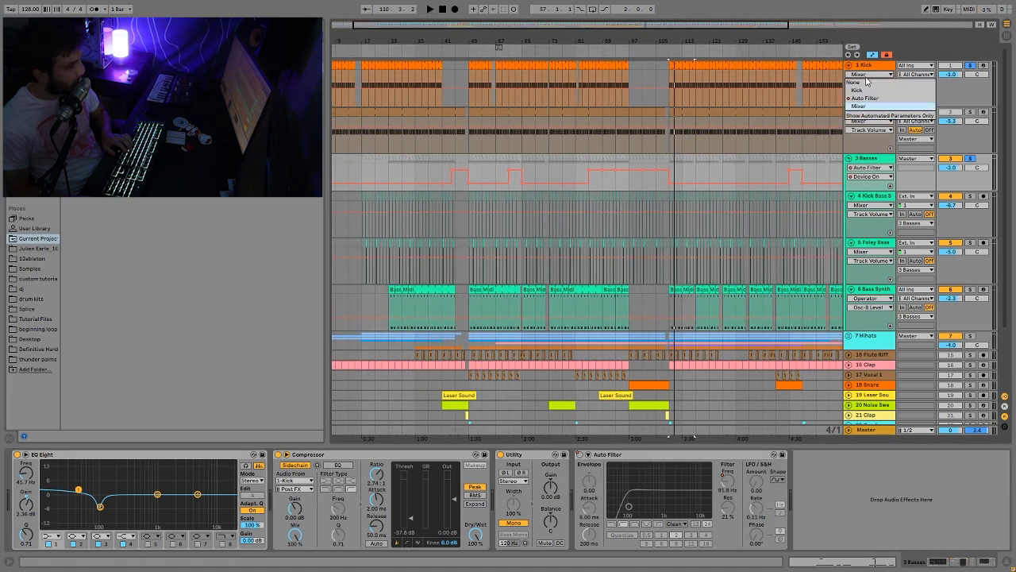
pyautogui.click(868, 100)
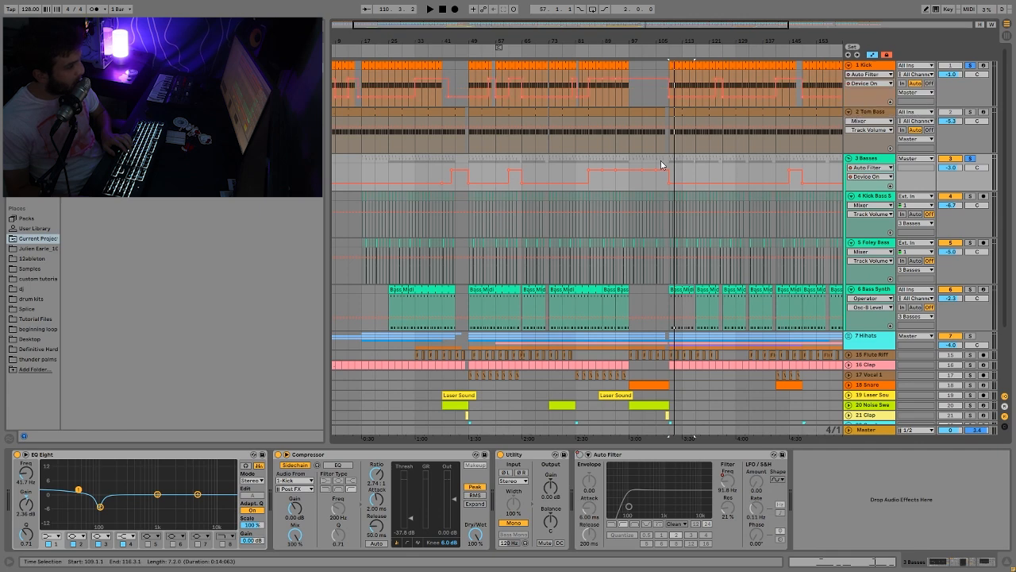
pyautogui.click(860, 119)
pyautogui.click(591, 167)
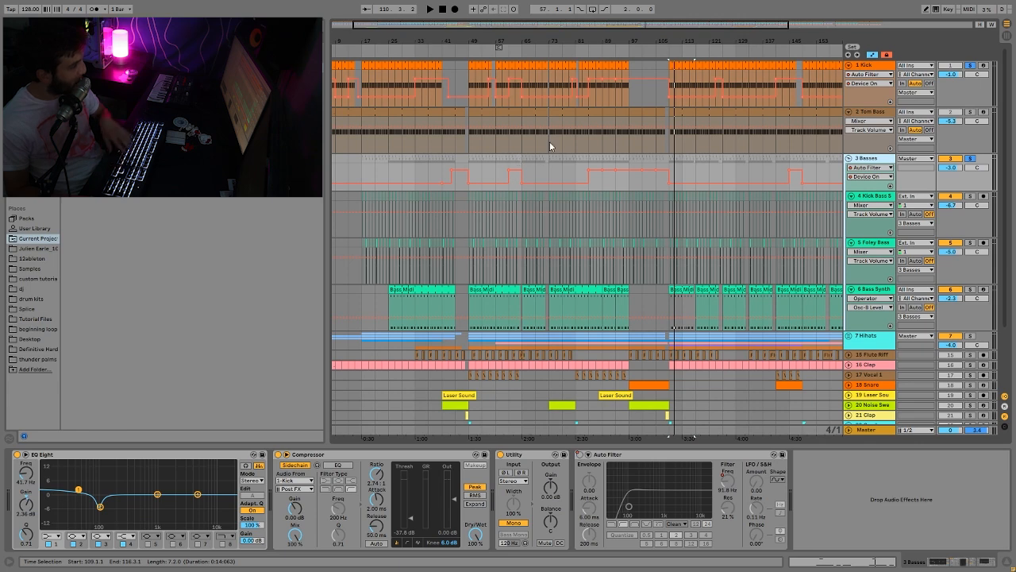
pyautogui.click(571, 70)
pyautogui.press('space')
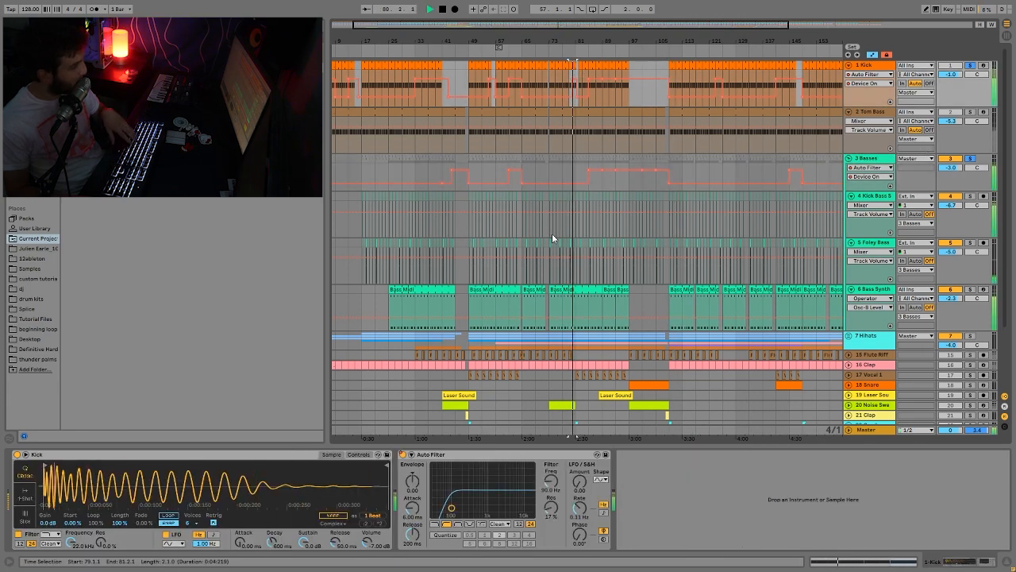
pyautogui.press('space')
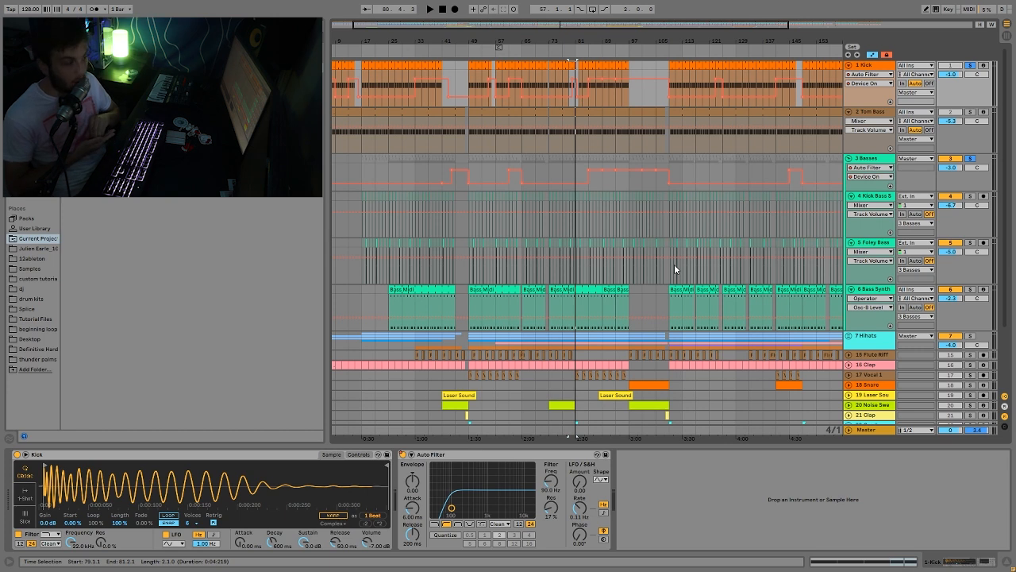
pyautogui.press('space')
pyautogui.press('space')
pyautogui.press('b')
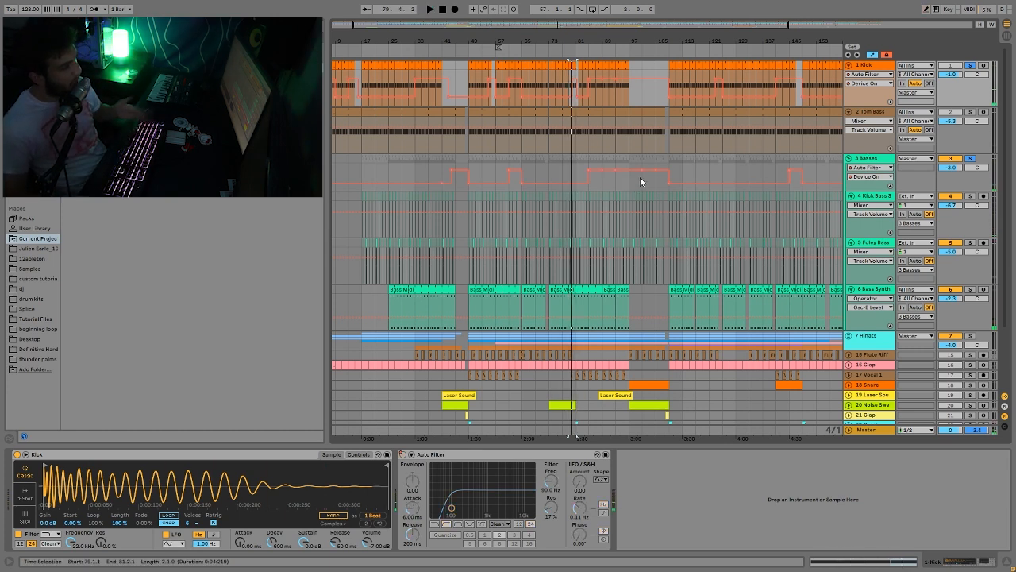
# Clear the solos and fold the Kick, Tom Bass, Kick Bass Stab, Foley Bass and Bass Synth tracks.
pyautogui.click(969, 158)
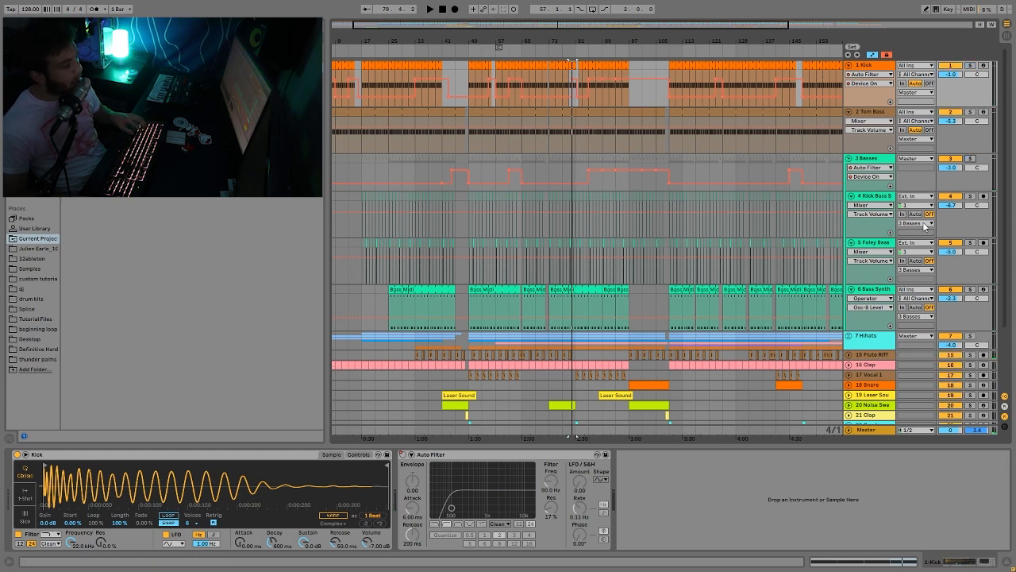
pyautogui.click(878, 197)
pyautogui.hotkey('shift', 'Down')
pyautogui.hotkey('shift', 'Down')
pyautogui.press('u')
pyautogui.press('Up')
pyautogui.press('Up')
pyautogui.press('Up')
pyautogui.press('Up')
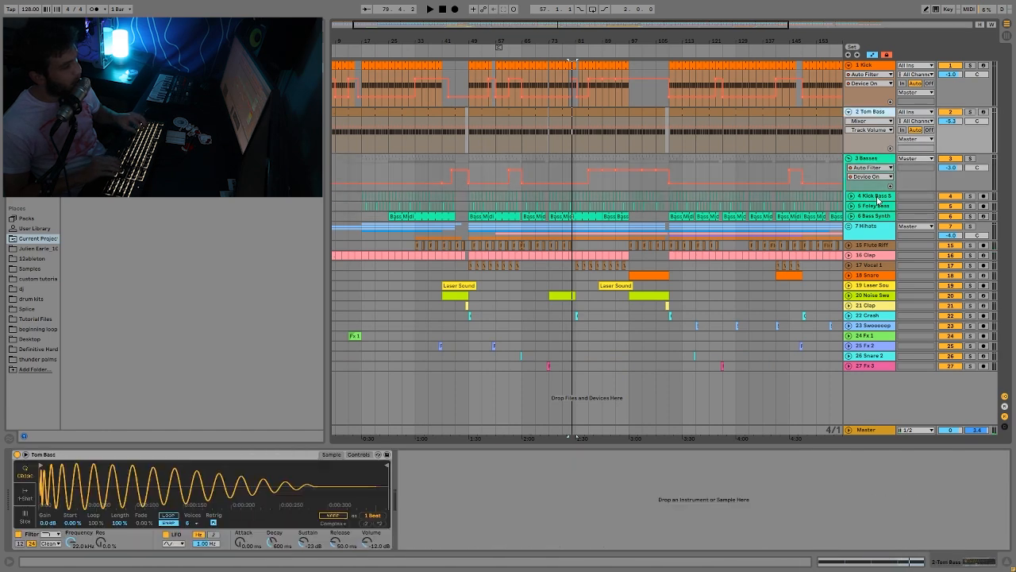
pyautogui.press('u')
pyautogui.press('Up')
pyautogui.press('u')
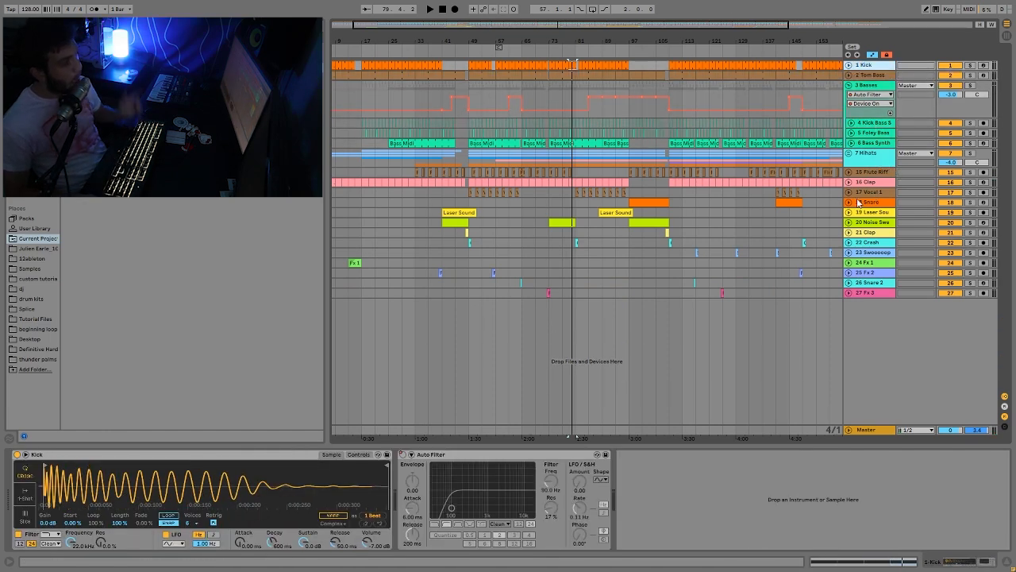
# Move the Clap track directly below the Hihats group and solo it together with the group.
pyautogui.click(869, 182)
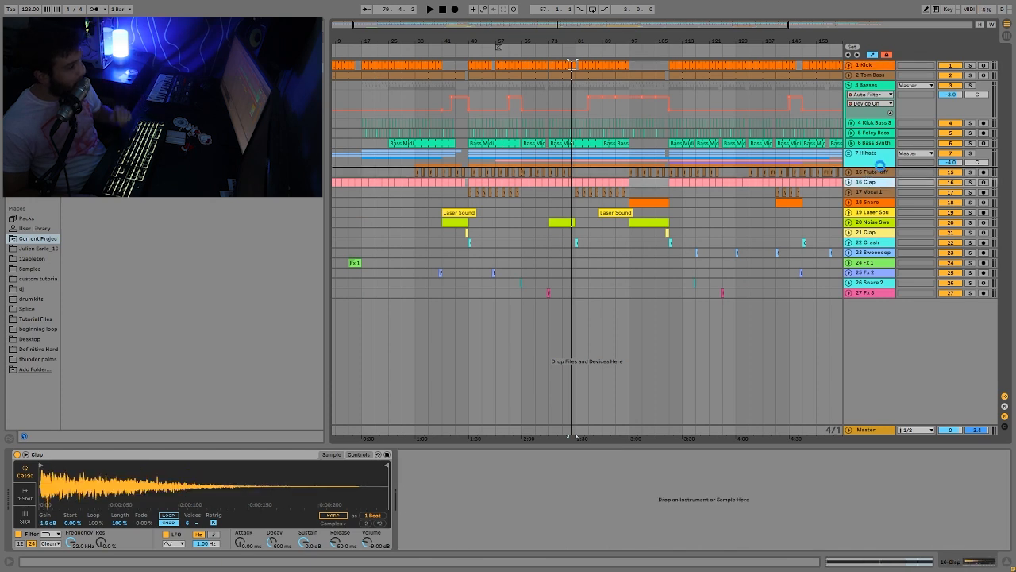
pyautogui.moveTo(880, 164); pyautogui.dragTo(909, 157)
pyautogui.click(970, 153)
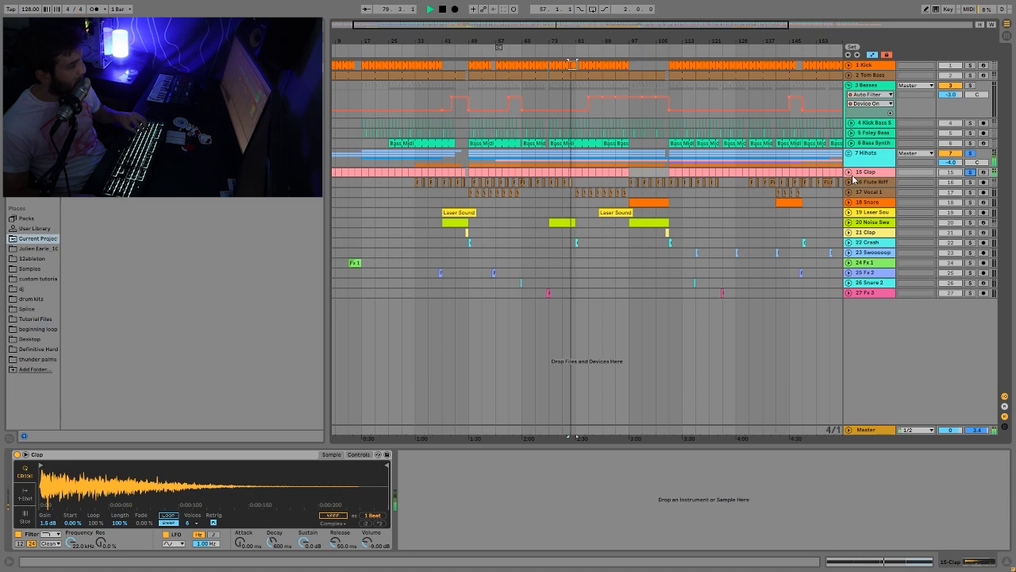
# Expand the Hihats group, unfold the Extra Hihat and Clap tracks, and audition the soloed percussion from bar 109.
pyautogui.click(850, 153)
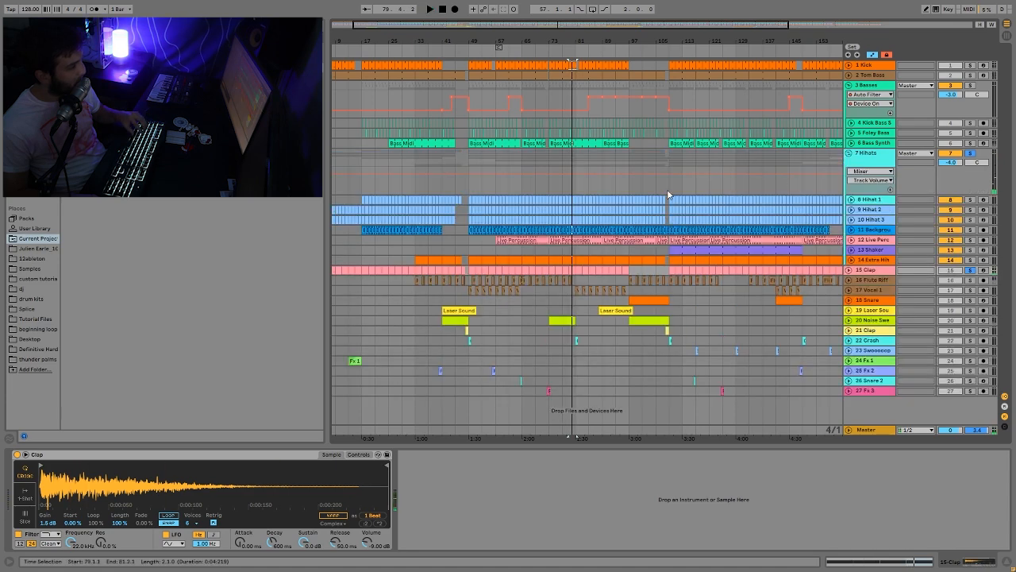
pyautogui.click(668, 193)
pyautogui.press('space')
pyautogui.click(851, 260)
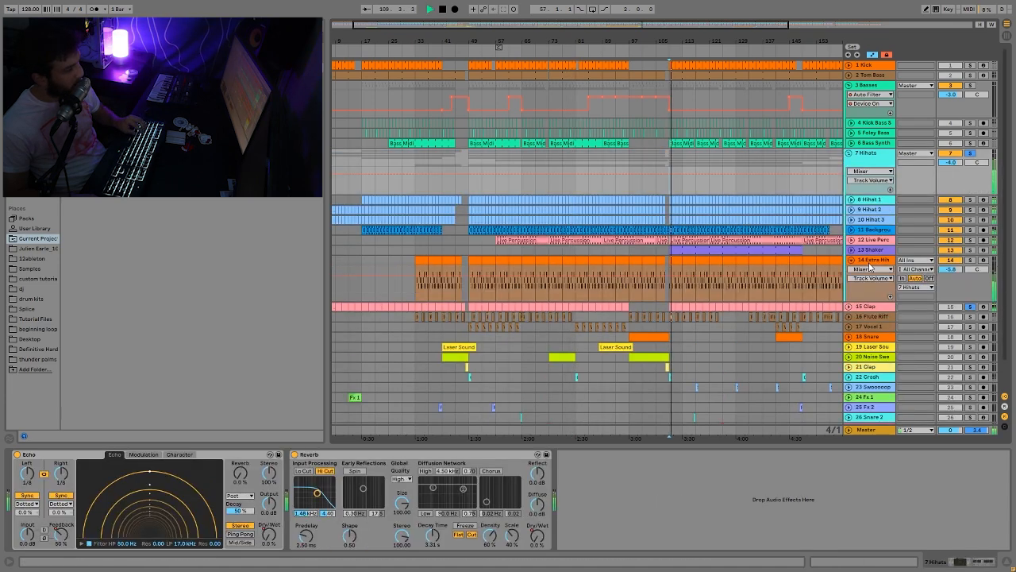
pyautogui.click(849, 306)
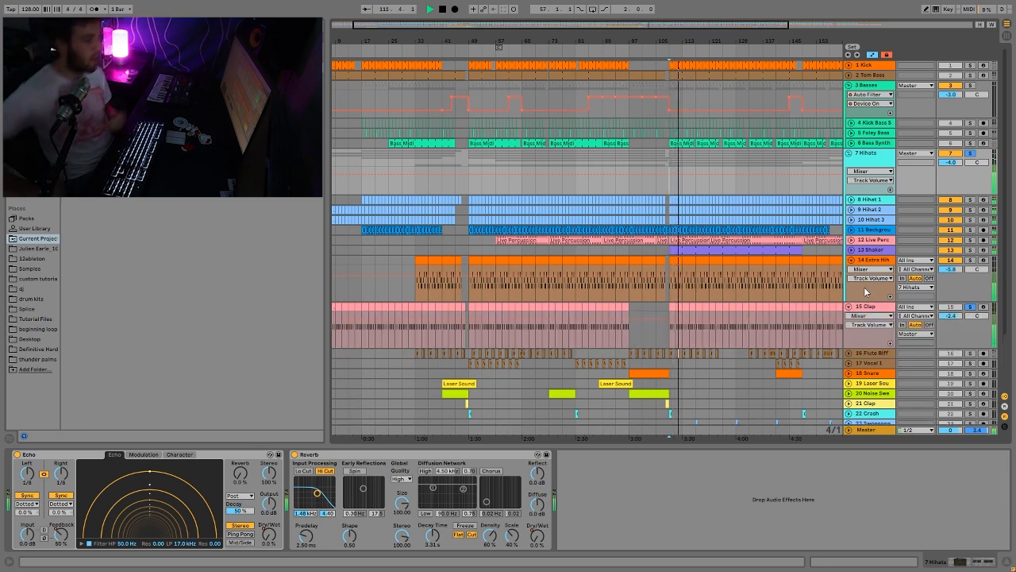
pyautogui.press('space')
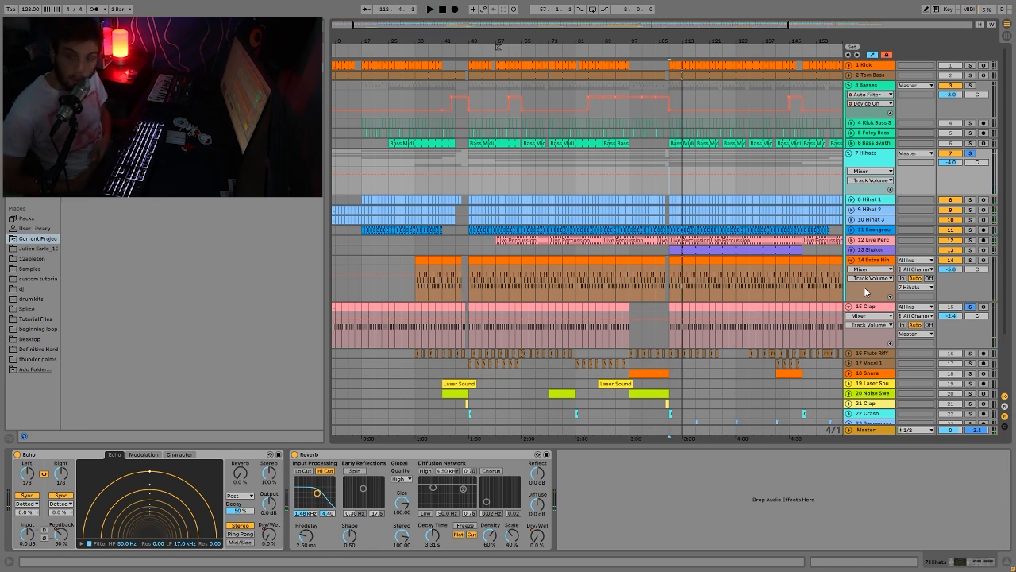
pyautogui.press('space')
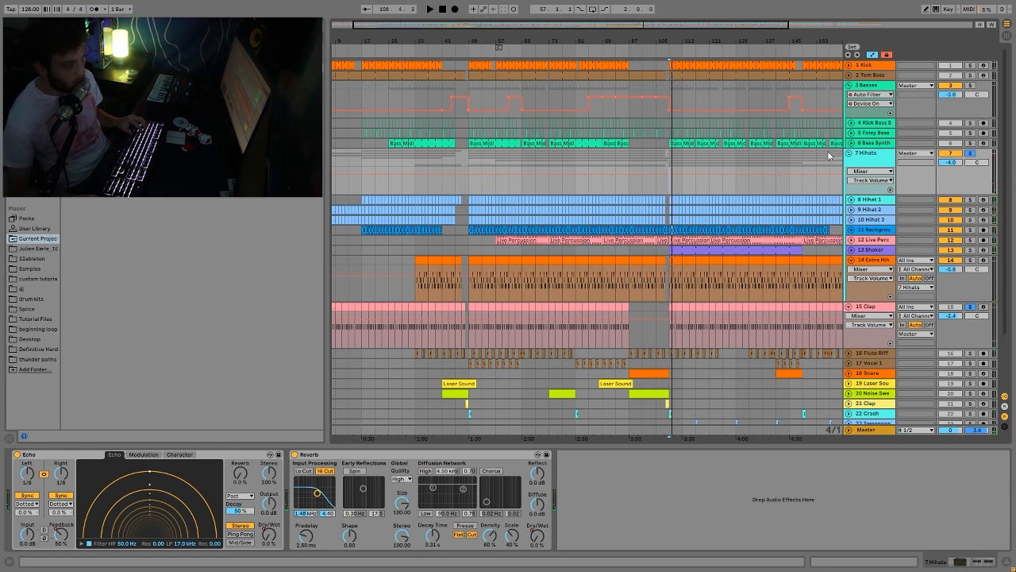
# Solo Hihat 1, Hihat 2 and Hihat 3 together, play them from bar 109, and unfold the three tracks.
pyautogui.press('space')
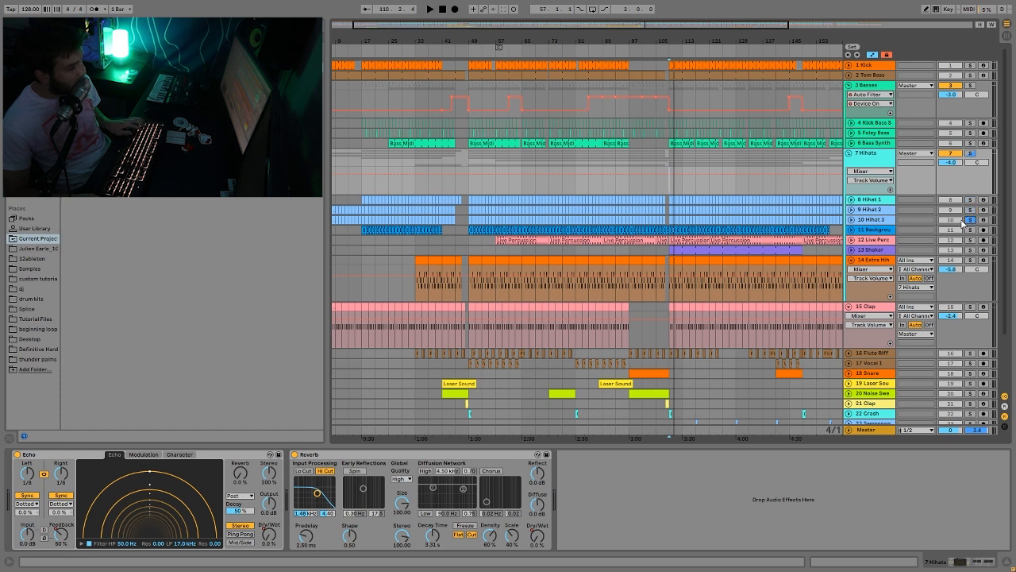
pyautogui.keyDown('ctrl'); pyautogui.click(969, 210); pyautogui.keyUp('ctrl')
pyautogui.keyDown('ctrl'); pyautogui.click(970, 200); pyautogui.keyUp('ctrl')
pyautogui.press('space')
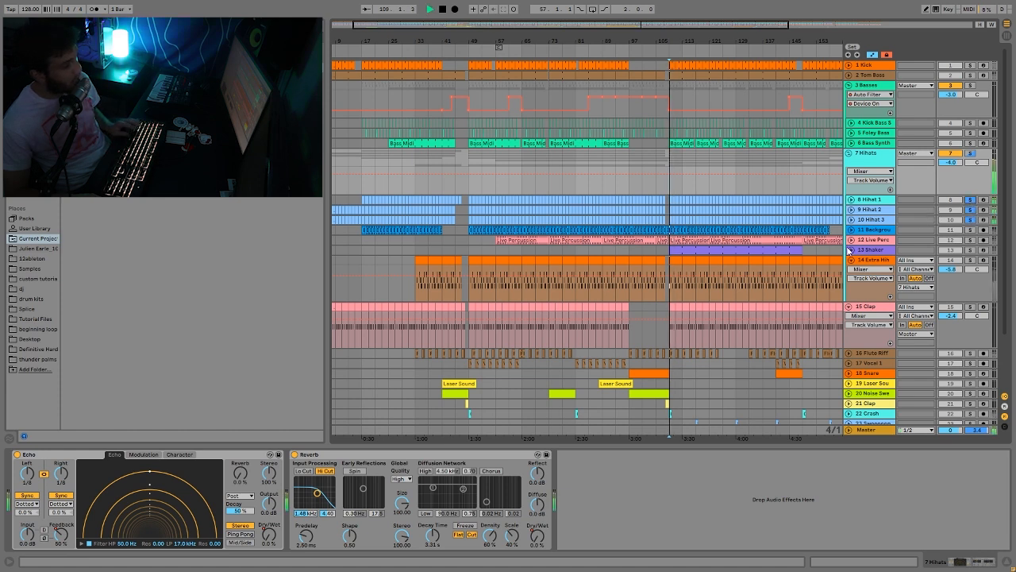
pyautogui.click(851, 220)
pyautogui.click(851, 210)
pyautogui.click(851, 200)
pyautogui.press('space')
# Audition Hihat 1, Hihat 2 and Hihat 3 one at a time from bar 109, and clear the solo.
pyautogui.press('space')
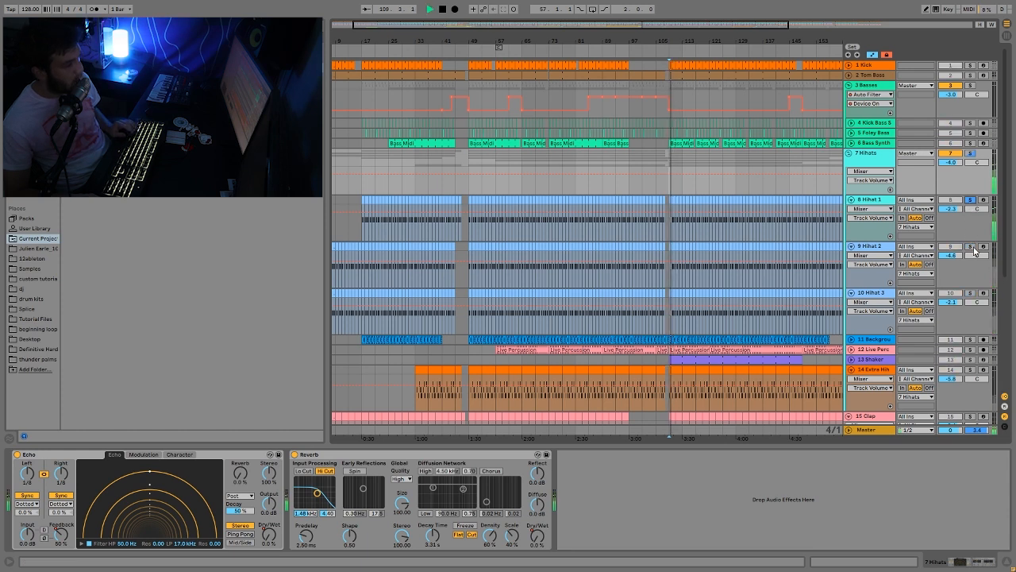
pyautogui.click(971, 247)
pyautogui.click(971, 293)
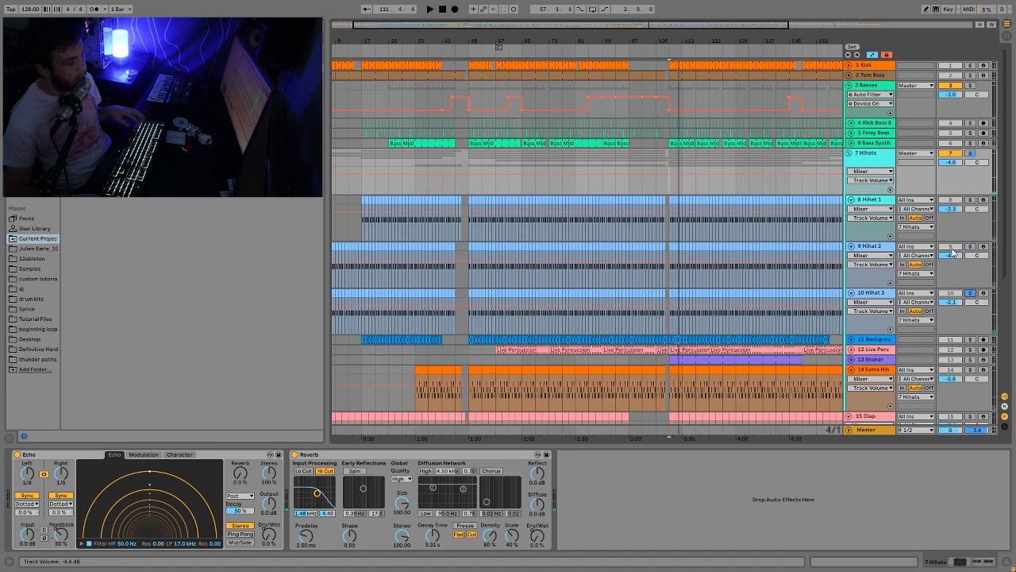
pyautogui.press('space')
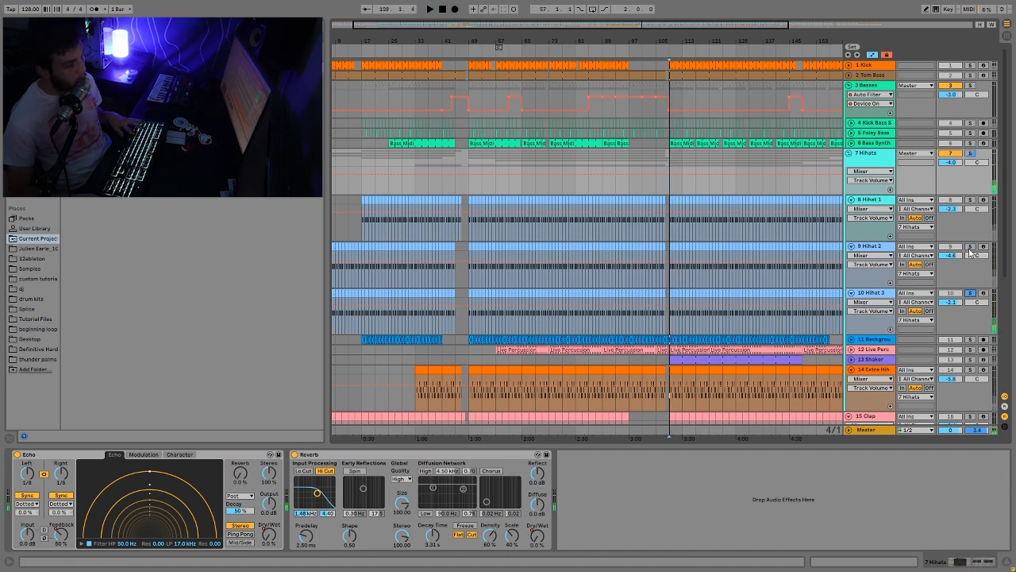
pyautogui.click(970, 201)
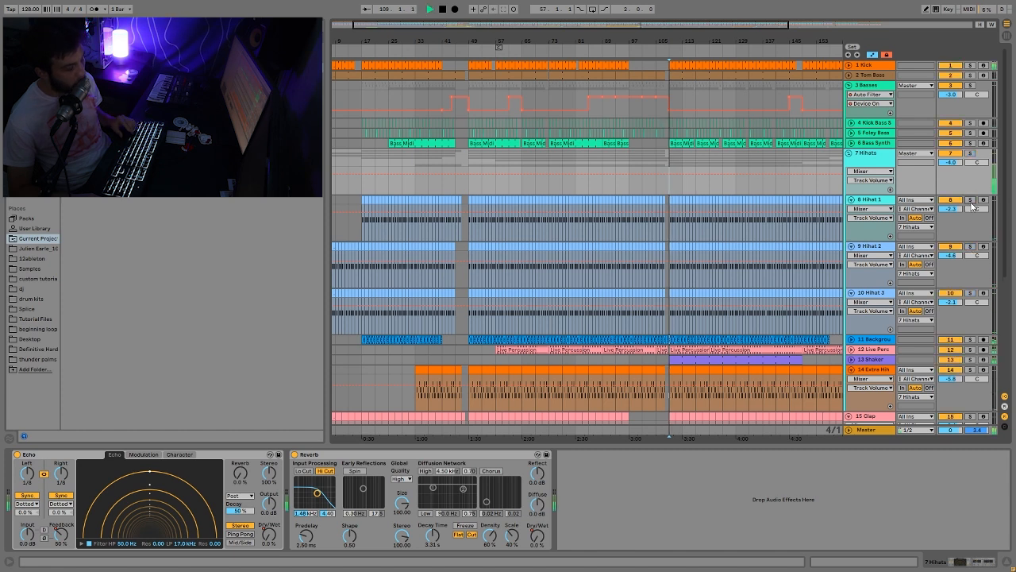
# Examine the instrument samples of Hihat 3, Hihat 2 and Hihat 1 by selecting the tracks one after another.
pyautogui.click(889, 315)
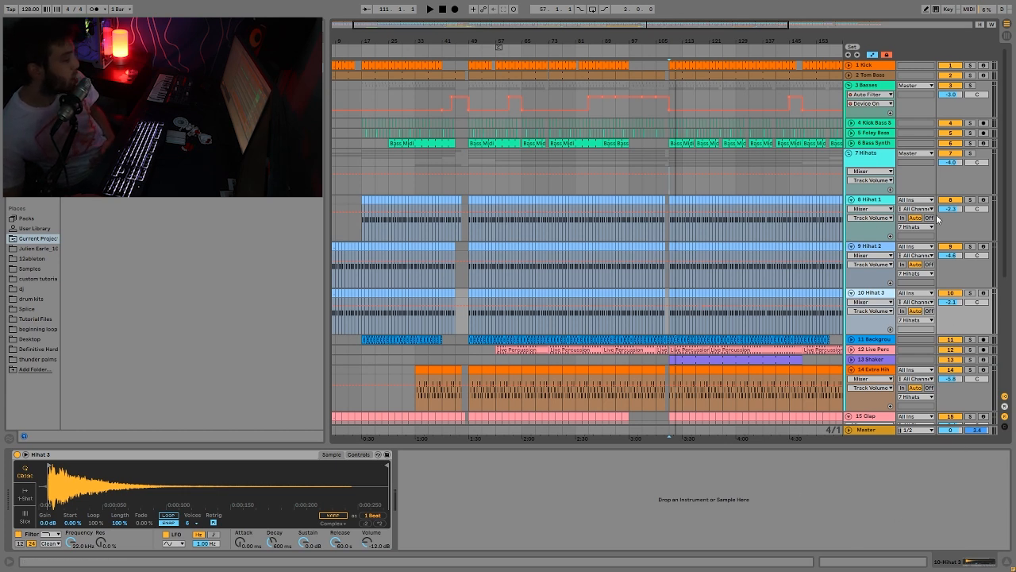
pyautogui.click(878, 247)
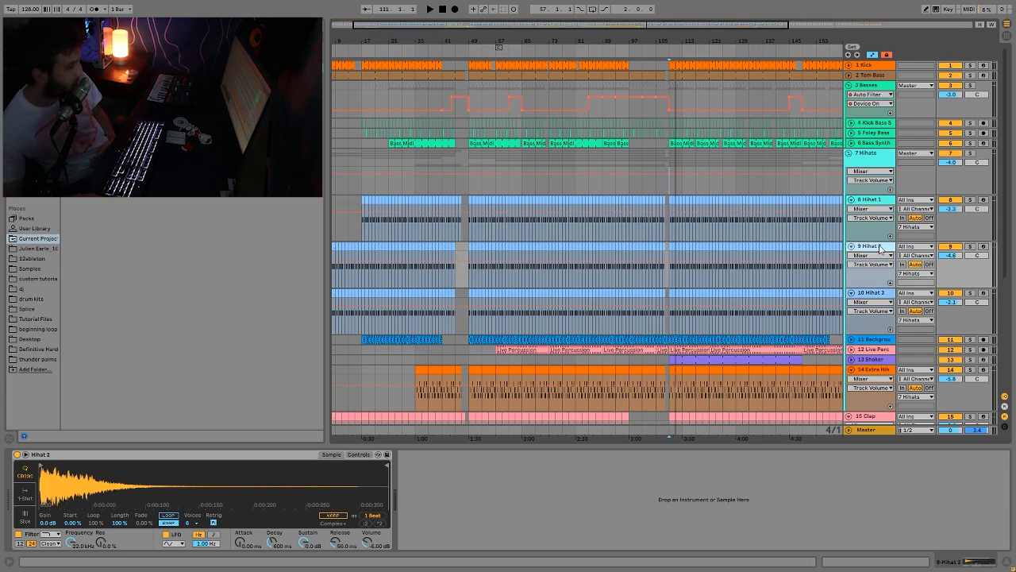
pyautogui.press('Up')
pyautogui.press('Down')
pyautogui.press('Down')
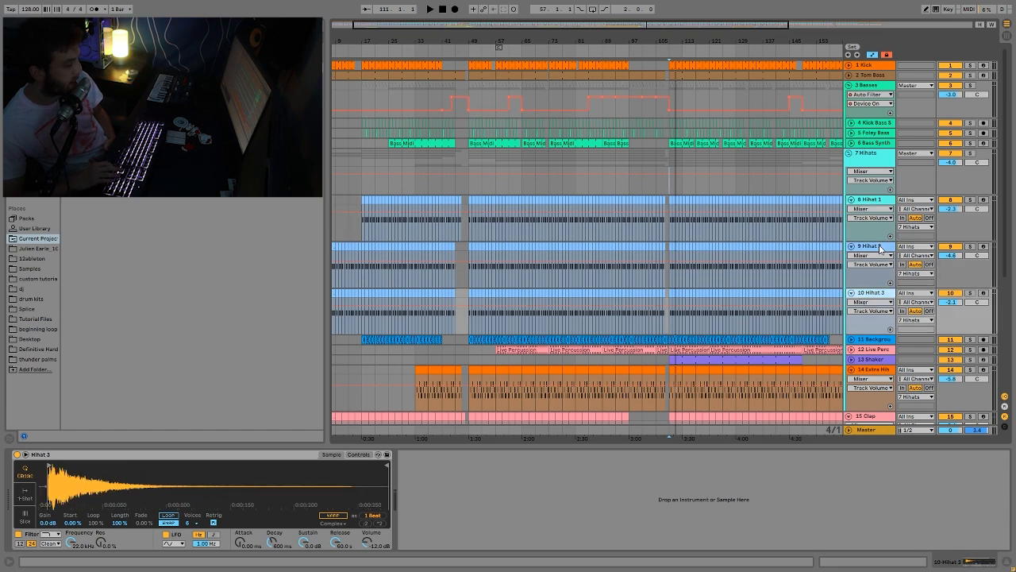
# Fold the Hihat 1, Hihat 2 and Hihat 3 tracks.
pyautogui.press('Up')
pyautogui.press('Left')
pyautogui.press('Up')
pyautogui.press('Left')
pyautogui.press('Up')
pyautogui.press('Left')
pyautogui.press('Right')
pyautogui.press('Down')
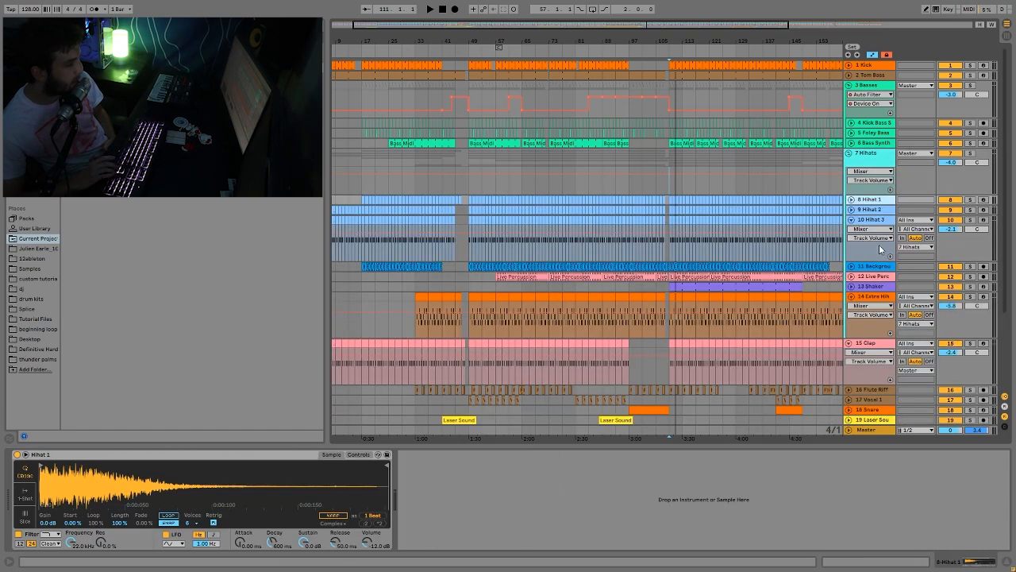
pyautogui.press('Down')
pyautogui.press('Down')
pyautogui.press('Left')
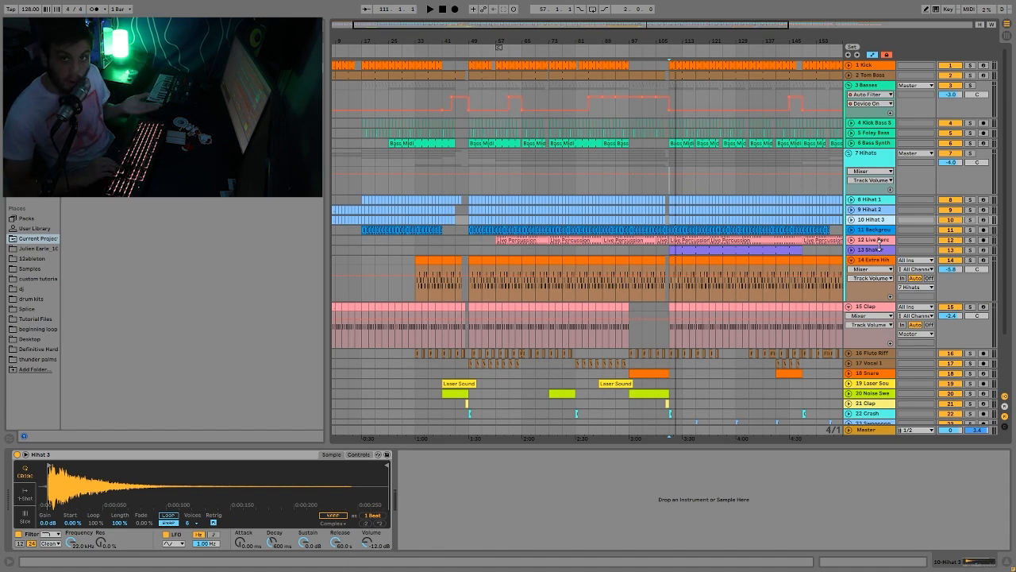
# Unfold Hihat 1, Hihat 2 and Hihat 3 again.
pyautogui.press('Up')
pyautogui.press('Right')
pyautogui.press('Up')
pyautogui.press('Right')
pyautogui.press('Down')
pyautogui.press('Down')
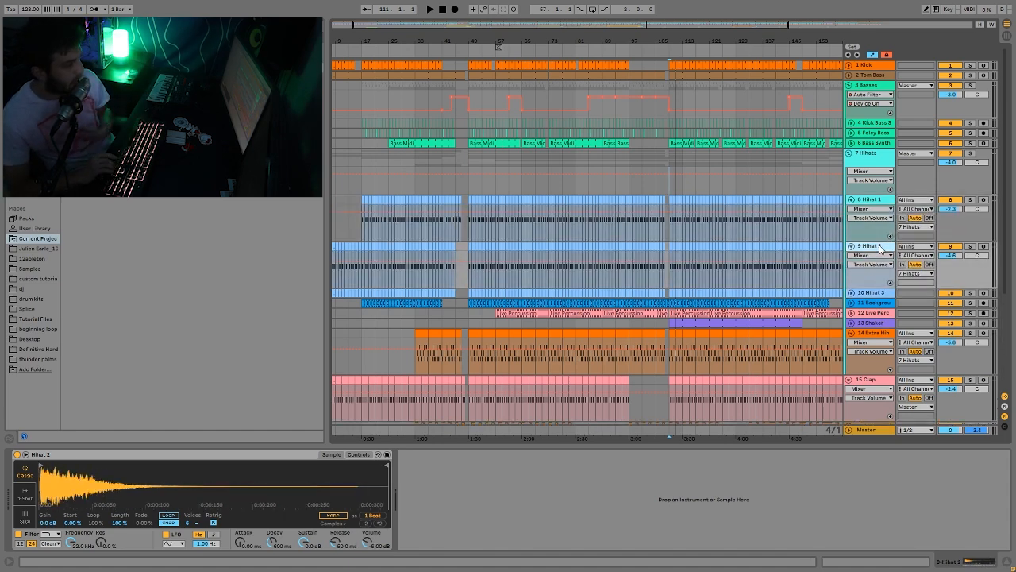
pyautogui.press('Right')
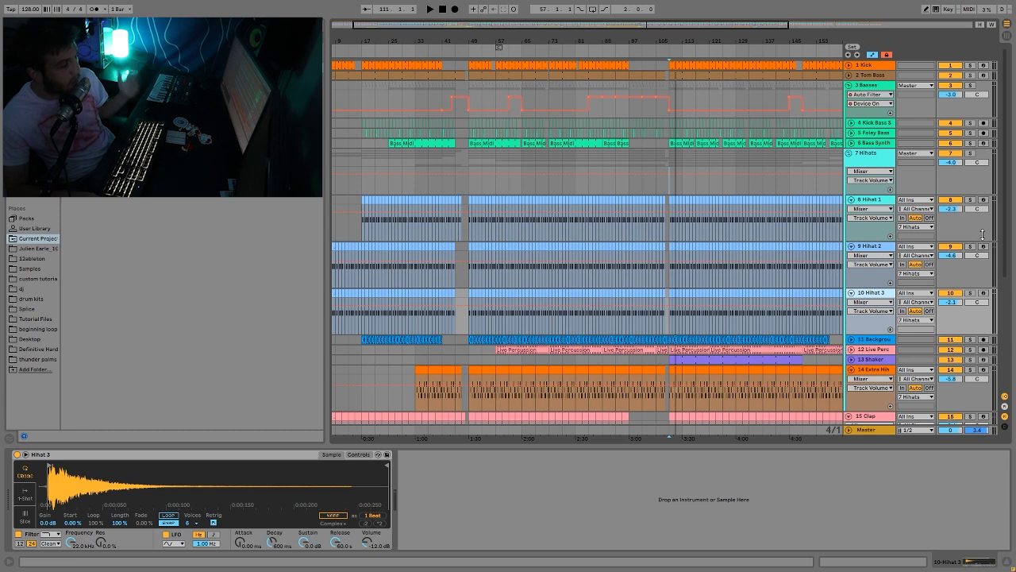
# Solo Hihat 1 and play it from bar 109, switching the solo to Hihat 3 during playback.
pyautogui.click(969, 200)
pyautogui.press('space')
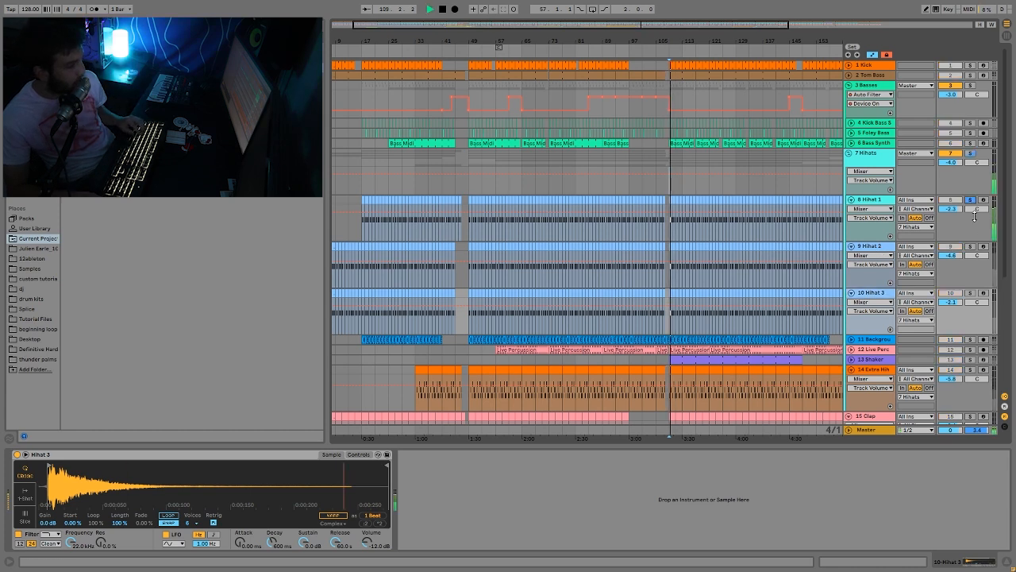
pyautogui.click(971, 294)
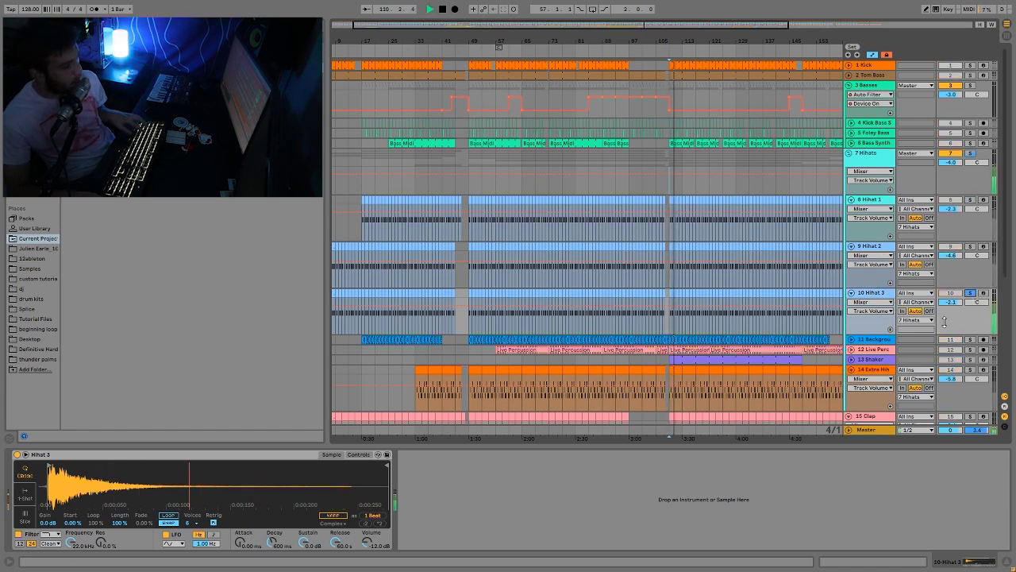
# Audition Hihat 1, Hihat 2 and Hihat 3 soloed together, replay them from bar 109, and clear their solos.
pyautogui.keyDown('ctrl'); pyautogui.click(969, 199); pyautogui.keyUp('ctrl')
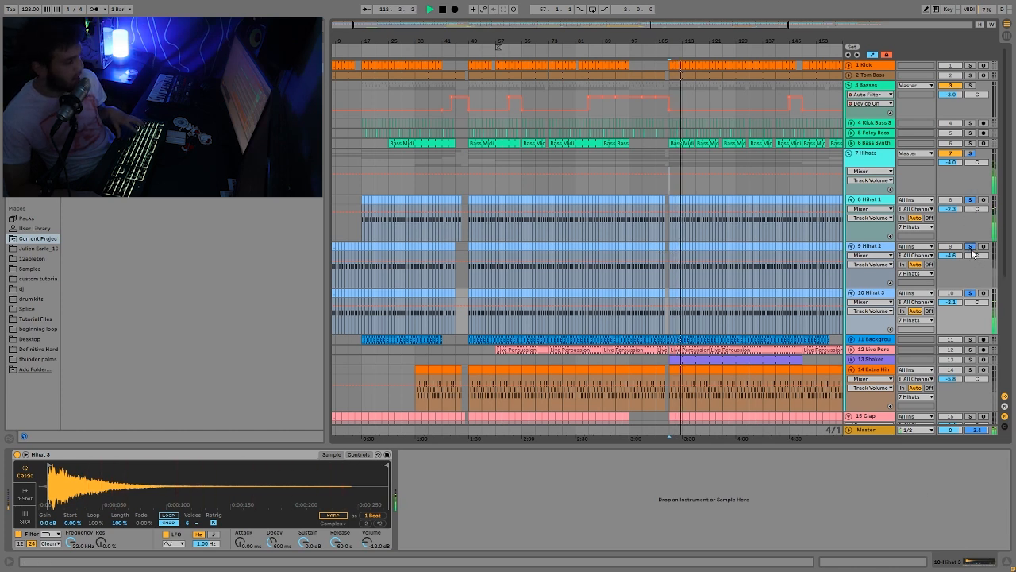
pyautogui.press('space')
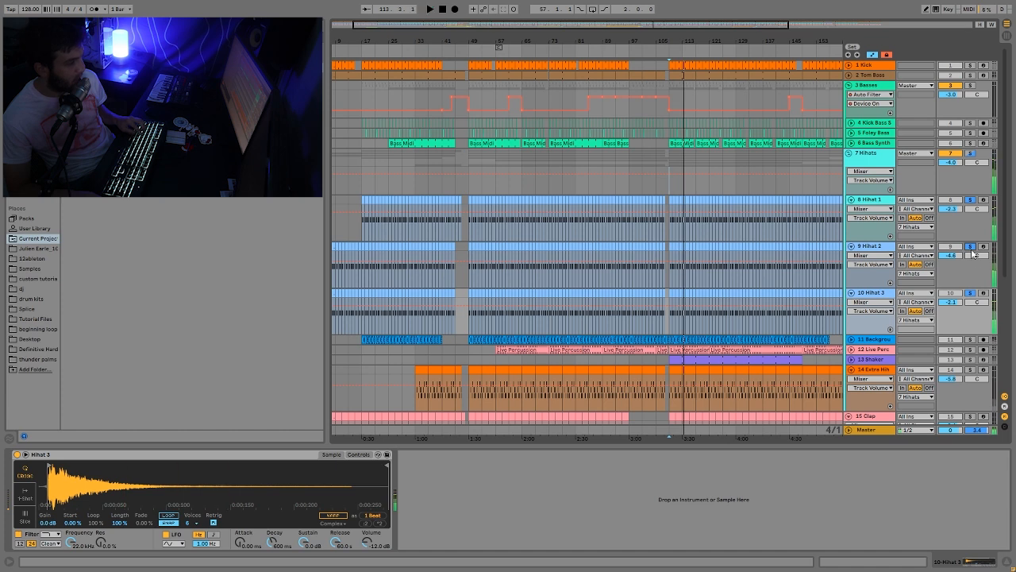
pyautogui.press('space')
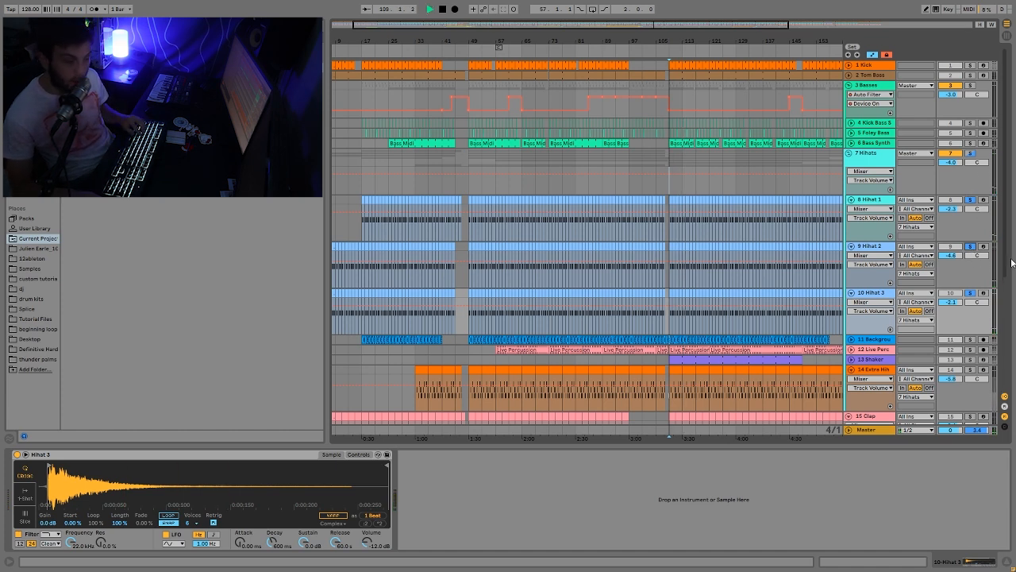
pyautogui.press('space')
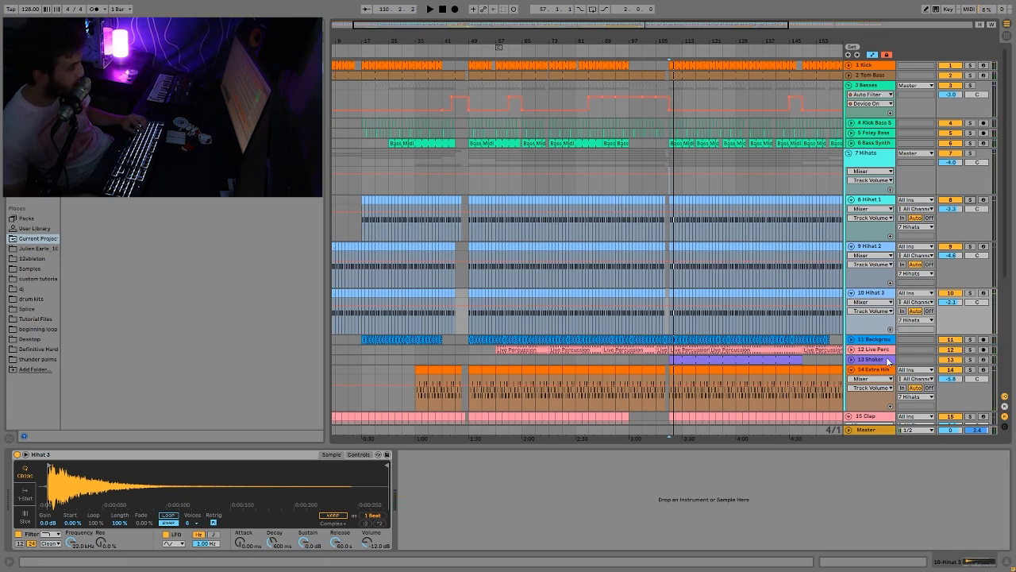
# Solo and unfold the Background Shaker track and audition it from bar 109.
pyautogui.click(969, 341)
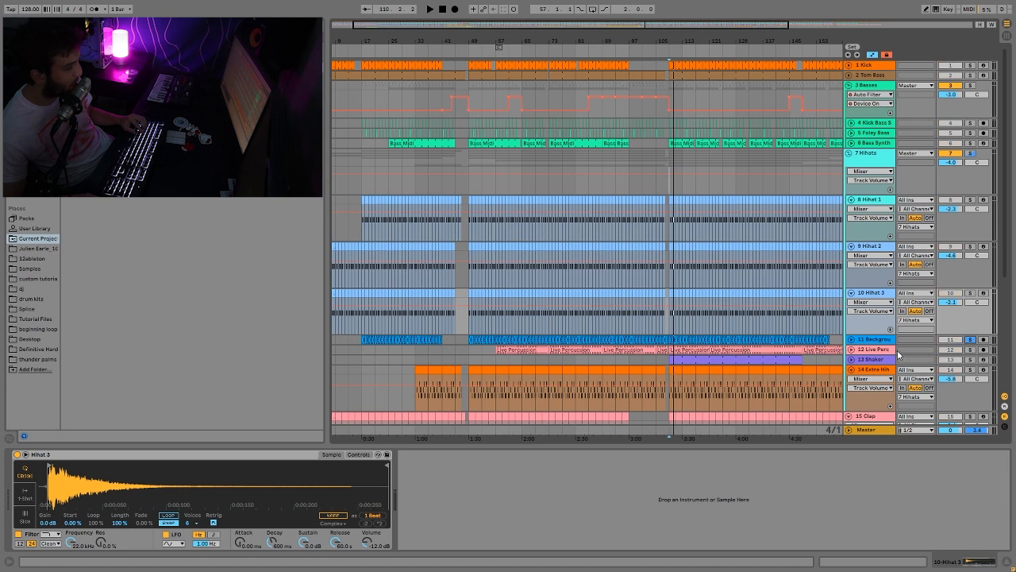
pyautogui.press('space')
pyautogui.click(851, 340)
pyautogui.click(862, 342)
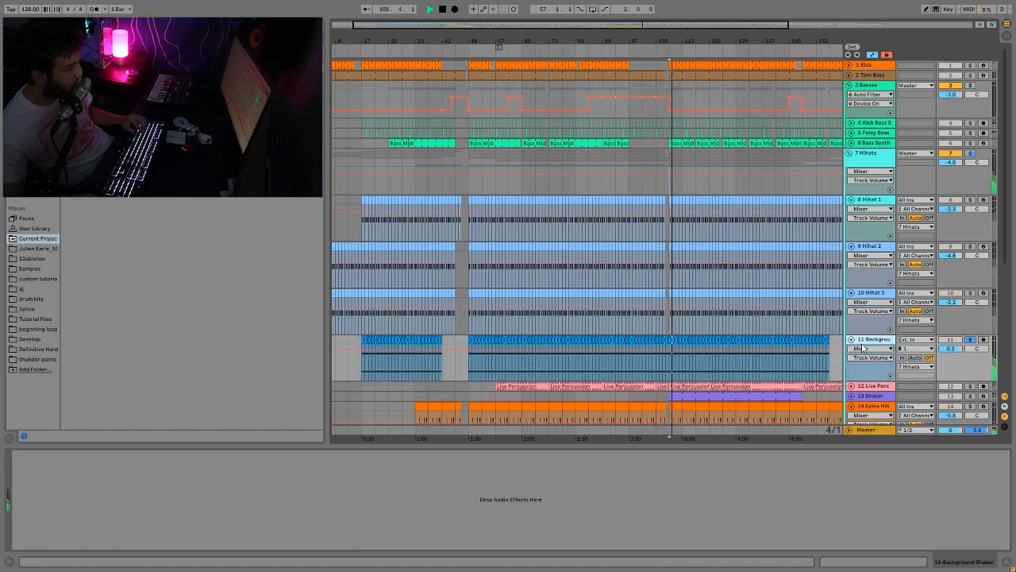
pyautogui.press('space')
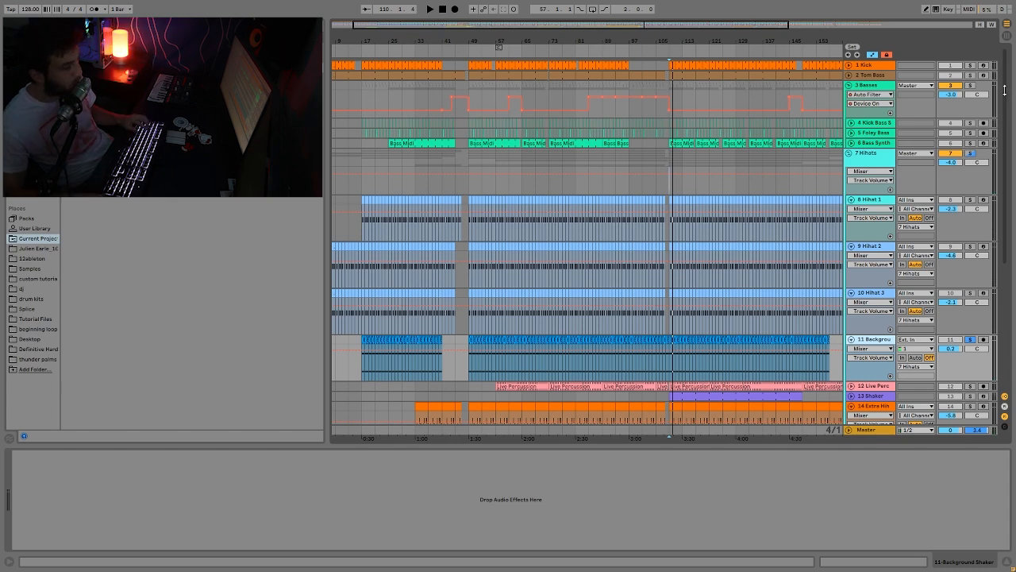
pyautogui.press('space')
pyautogui.scroll(-2, 870, 359)
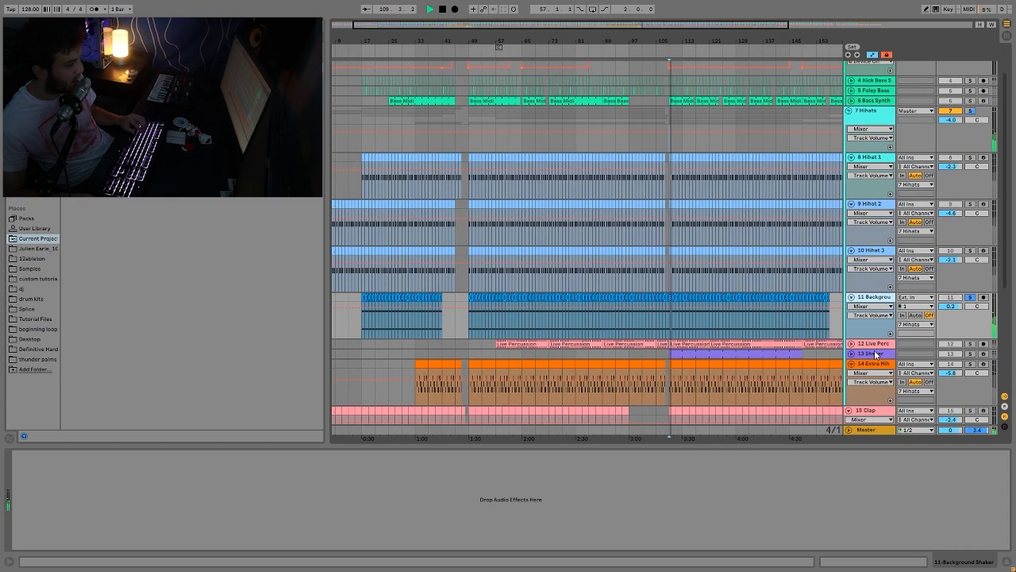
pyautogui.click(929, 315)
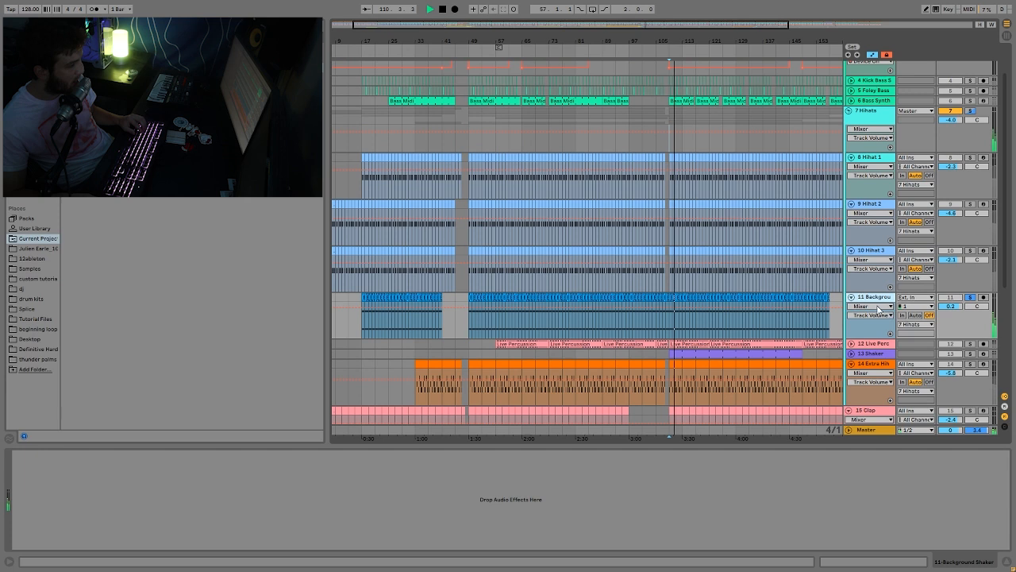
pyautogui.press('space')
# Solo and unfold the Live Percussion track, audition it from bar 109, and clear its solo to hear it with the other tracks.
pyautogui.click(970, 345)
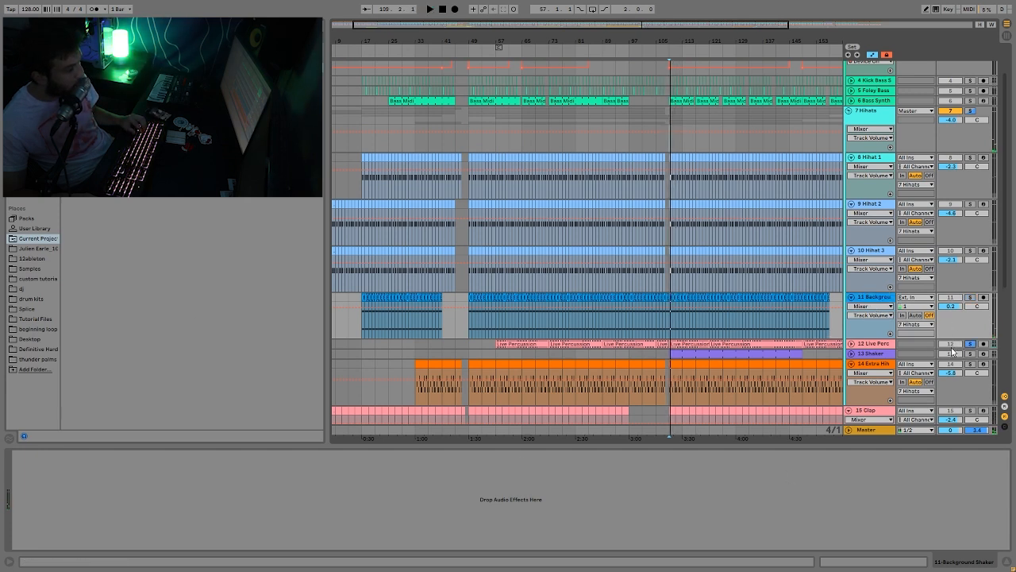
pyautogui.click(868, 346)
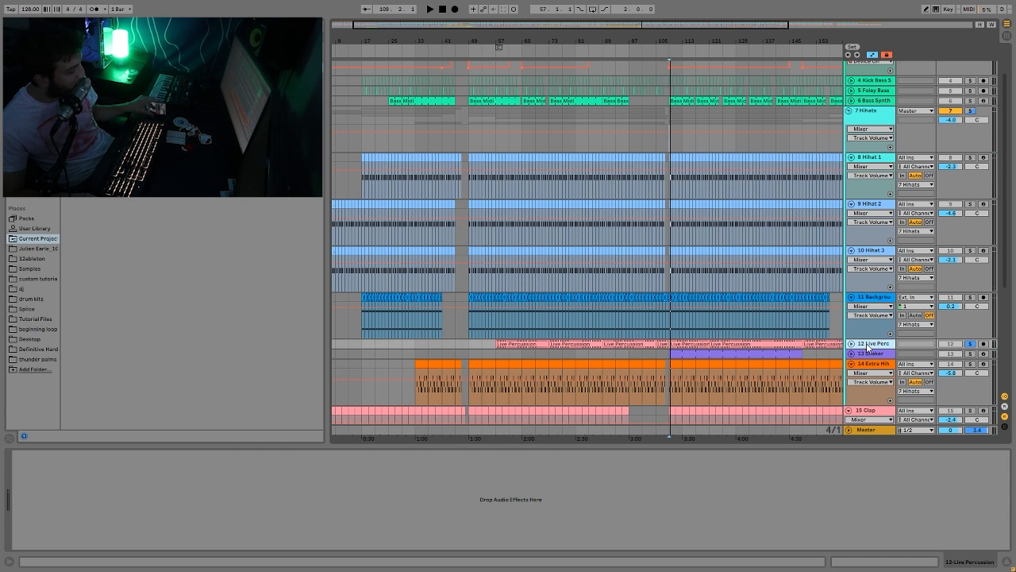
pyautogui.click(851, 343)
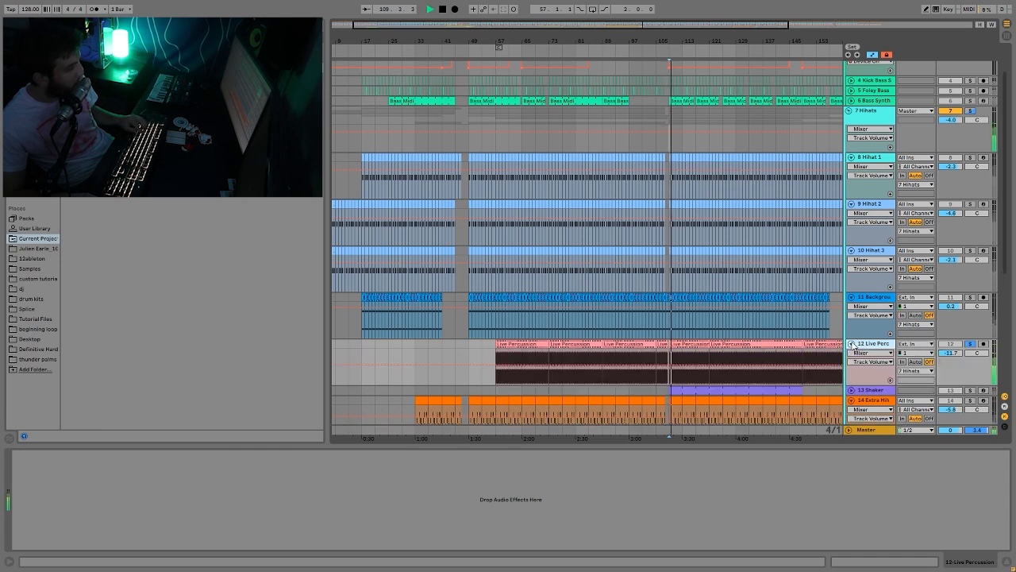
pyautogui.scroll(-3, 753, 363)
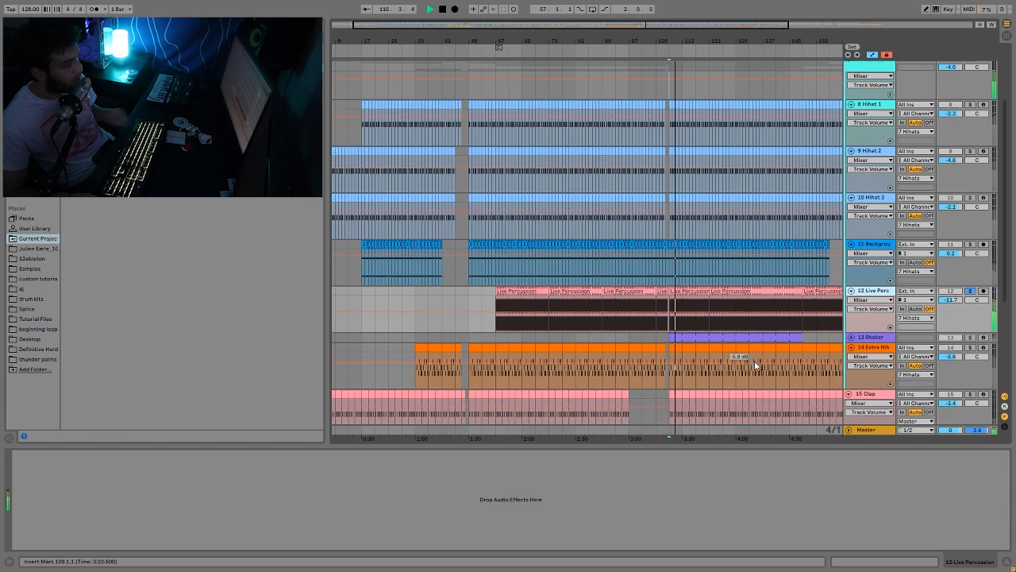
pyautogui.press('space')
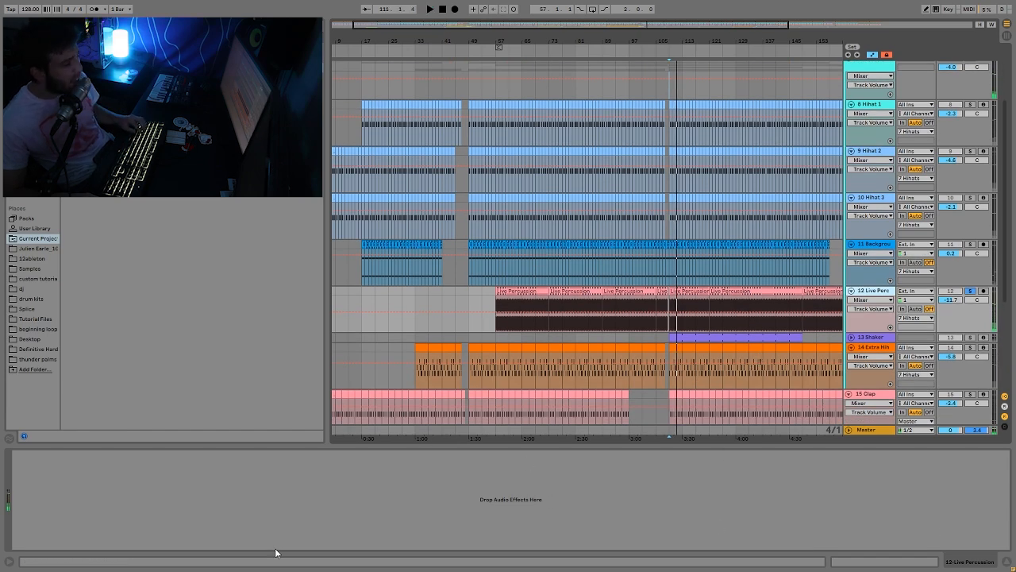
pyautogui.press('space')
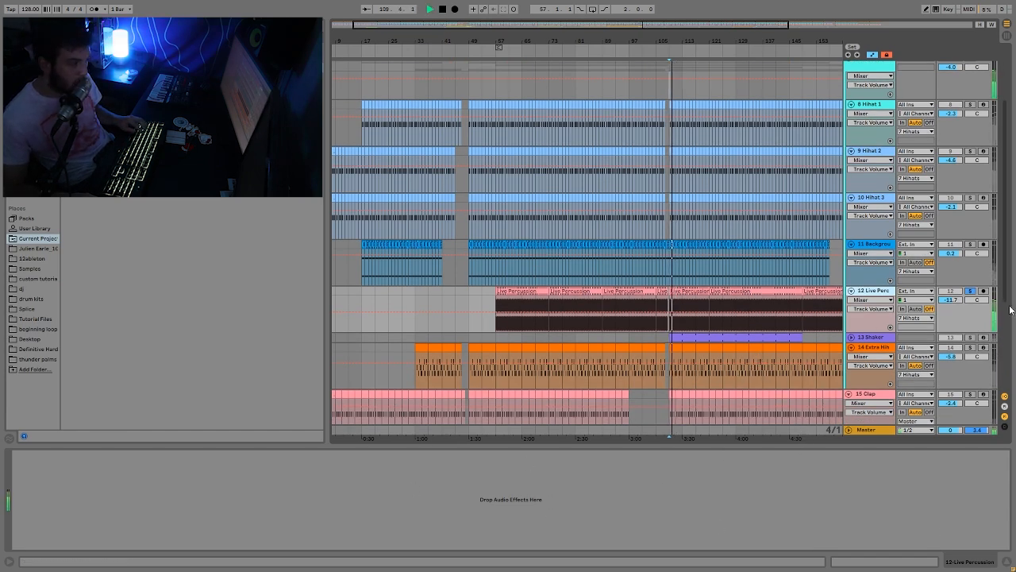
pyautogui.click(969, 290)
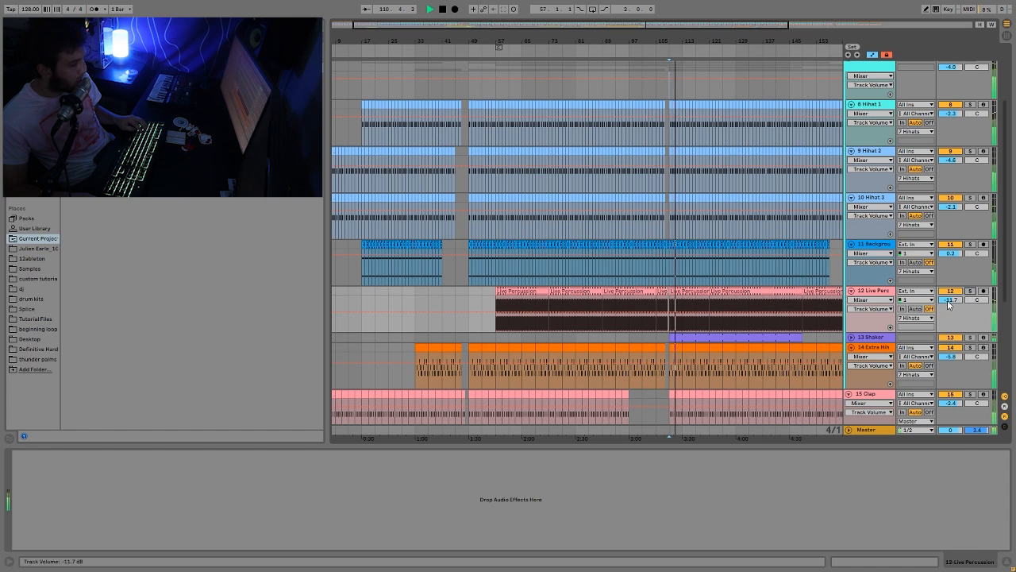
pyautogui.press('space')
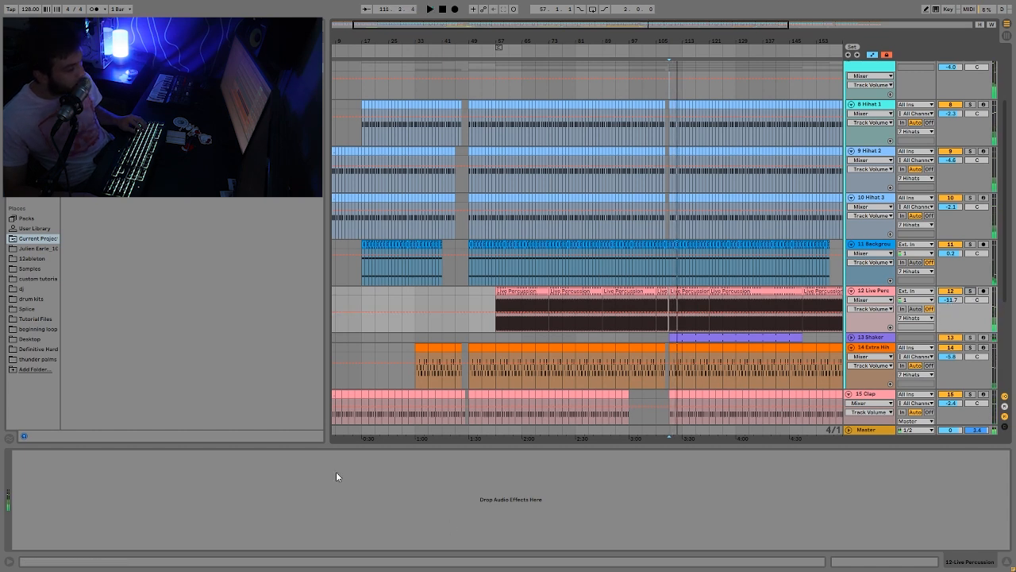
# Solo the Shaker track, audition it together with Hihat 3, and return to the Shaker alone.
pyautogui.click(970, 337)
pyautogui.press('space')
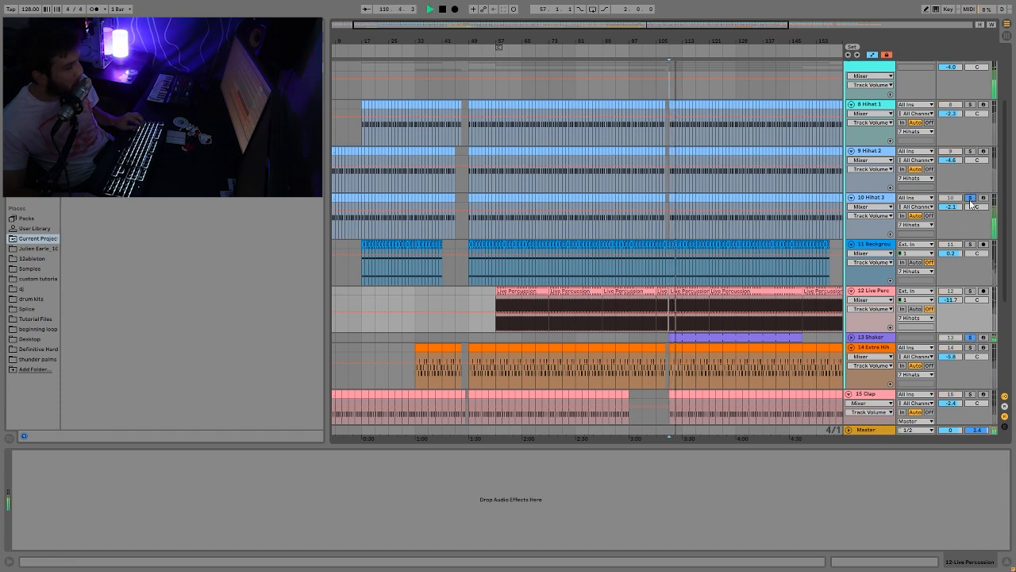
pyautogui.click(972, 339)
# Unfold the Shaker track, show its sample, and replay it from bar 109, adding Hihat 2 to the solo.
pyautogui.click(851, 337)
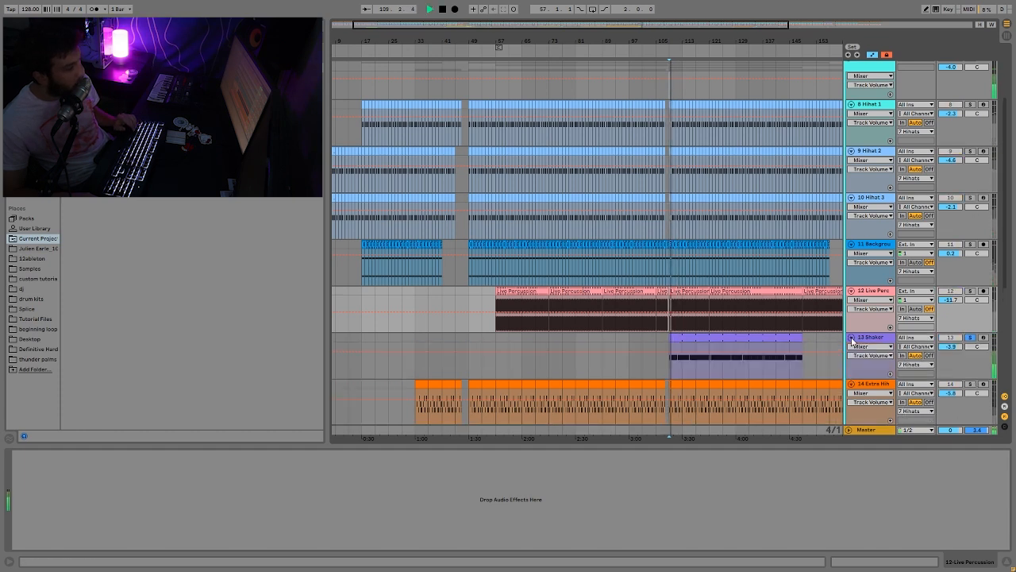
pyautogui.click(867, 340)
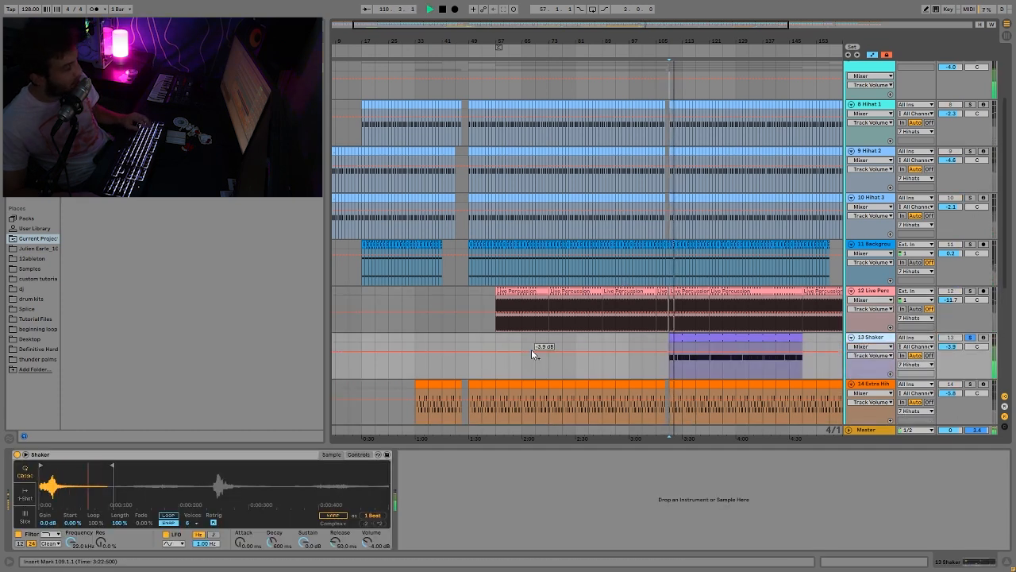
pyautogui.press('space')
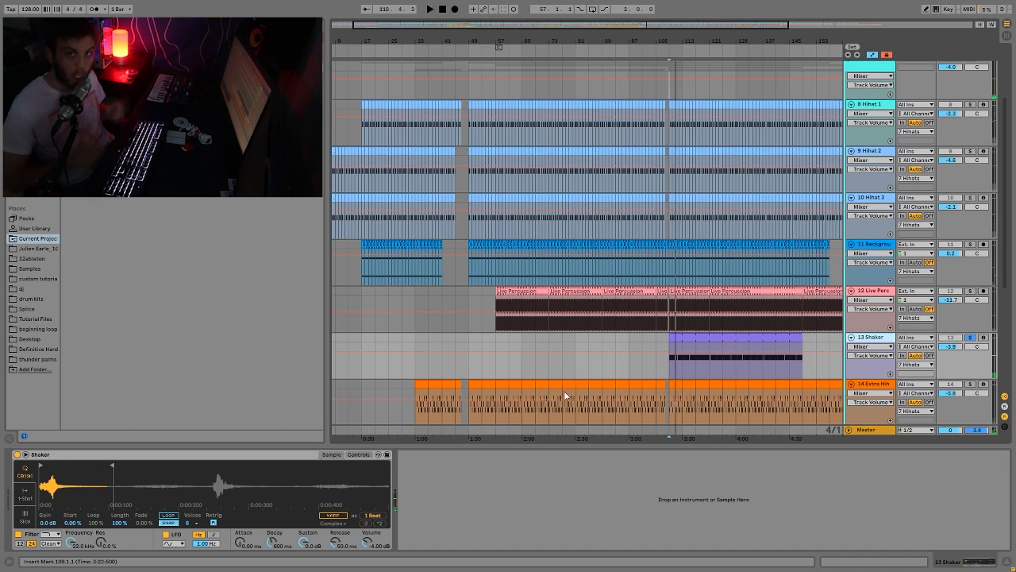
pyautogui.press('space')
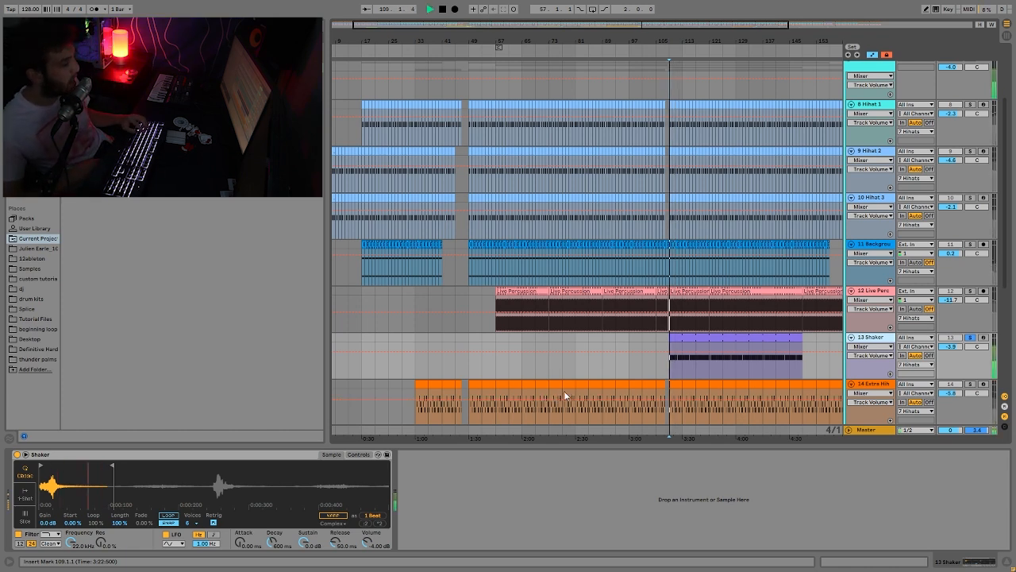
pyautogui.click(969, 151)
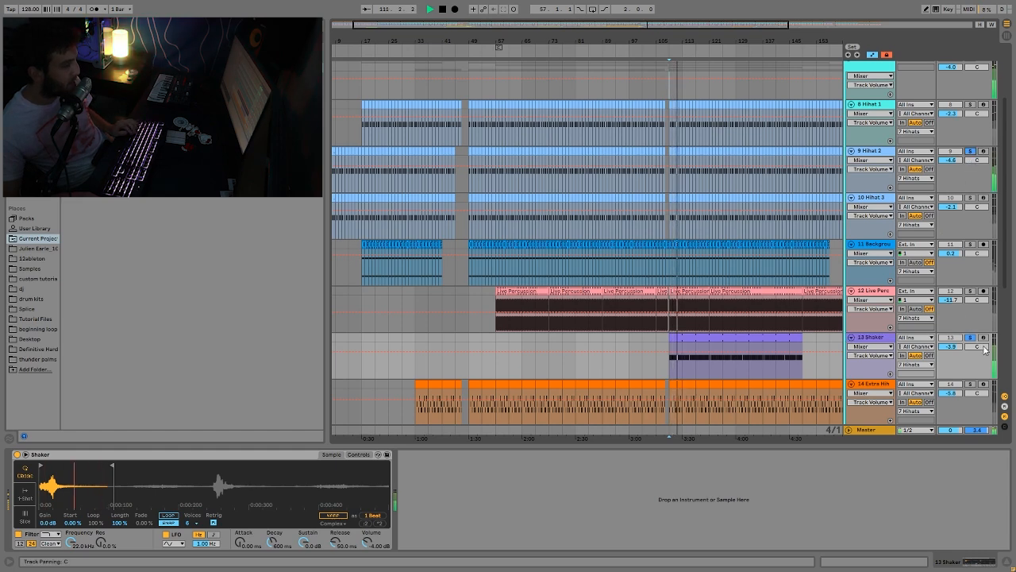
# Solo the Extra Hihats track, show its Drum Rack devices, and audition it from bar 109.
pyautogui.scroll(-3, 970, 369)
pyautogui.press('space')
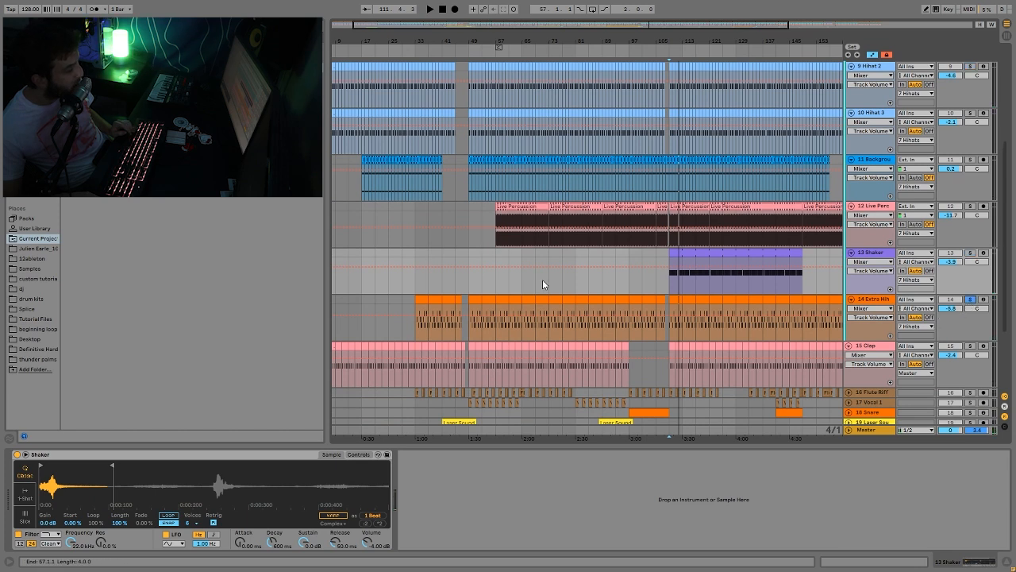
pyautogui.click(871, 301)
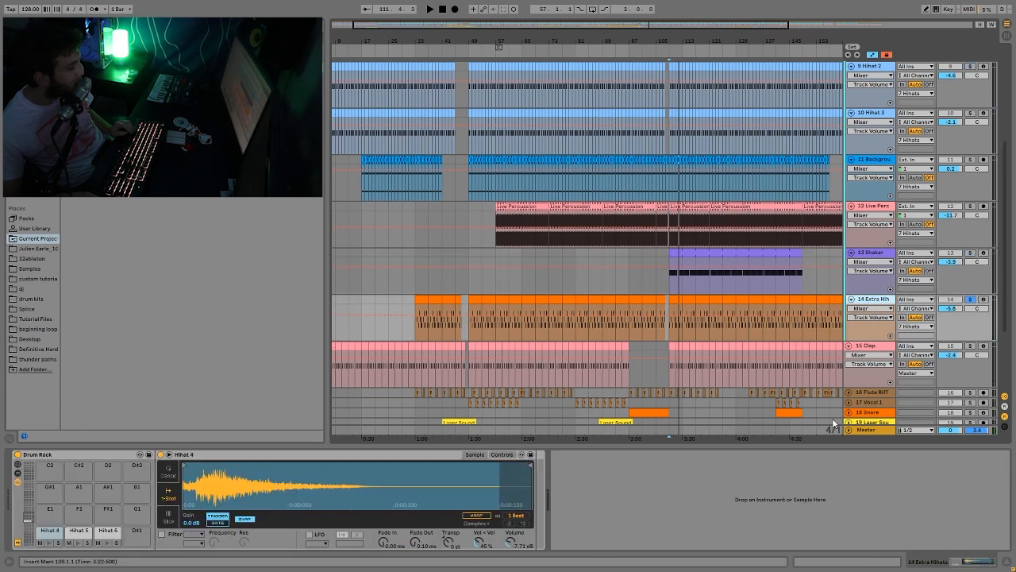
pyautogui.press('space')
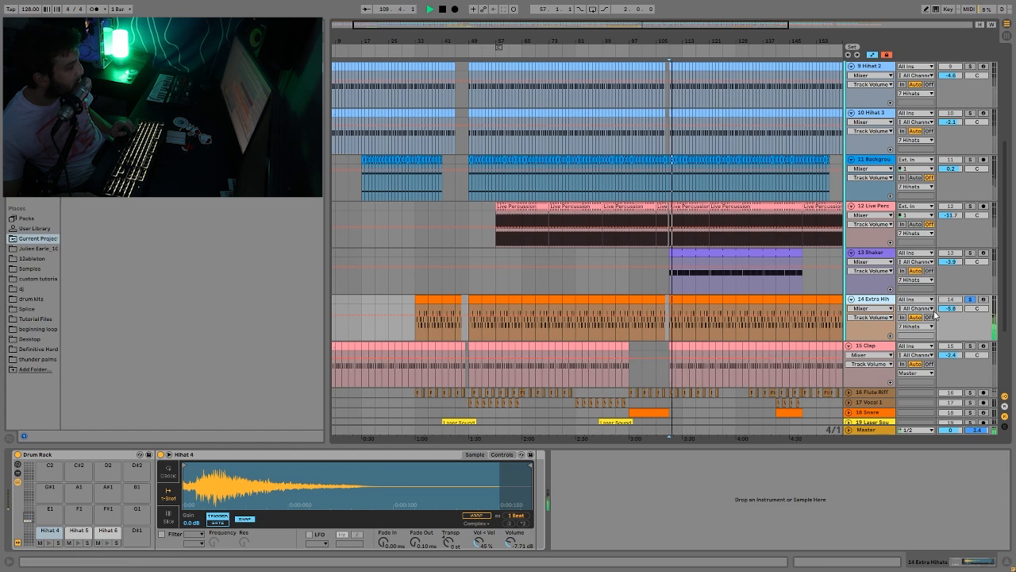
# Stop playback and add the Hihat 1, Hihat 2 and Hihat 3 tracks to the Extra Hihats solo.
pyautogui.scroll(3, 946, 306)
pyautogui.scroll(3, 946, 306)
pyautogui.press('space')
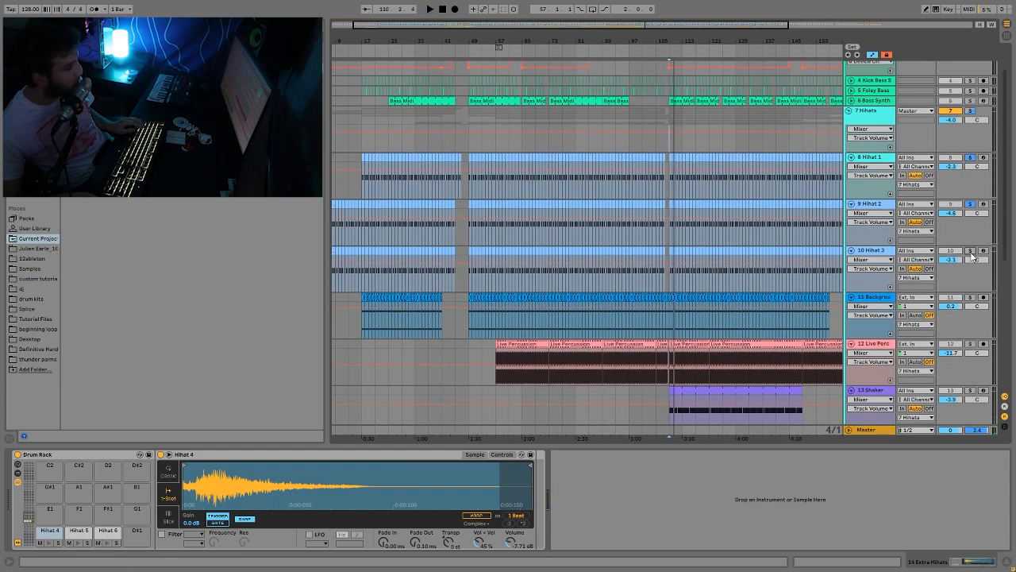
pyautogui.scroll(-4, 972, 256)
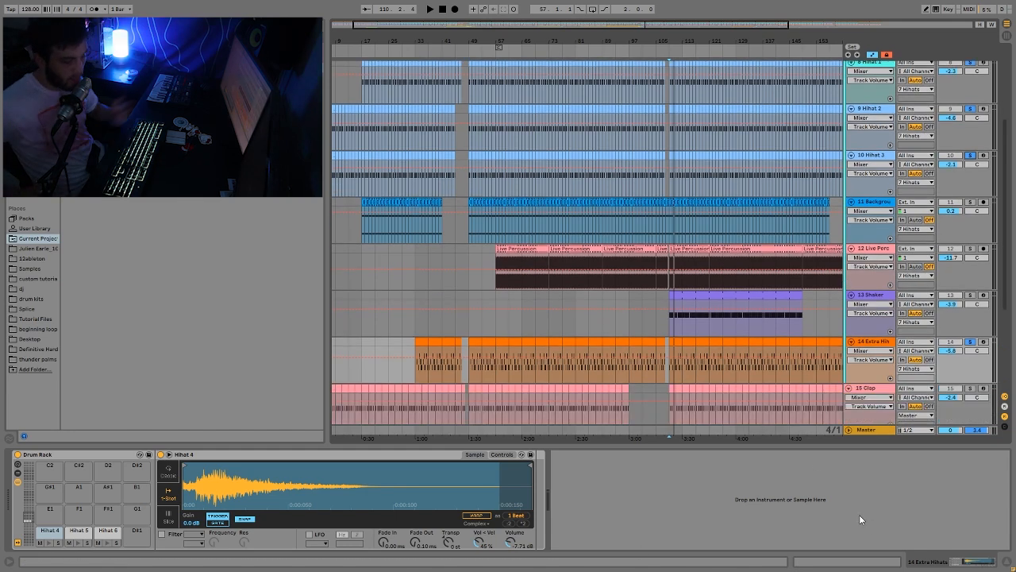
# Select bars 109 to 113 of Extra Hihats, then solo and audition the Shaker with Live Percussion and Background Shaker.
pyautogui.click(671, 340)
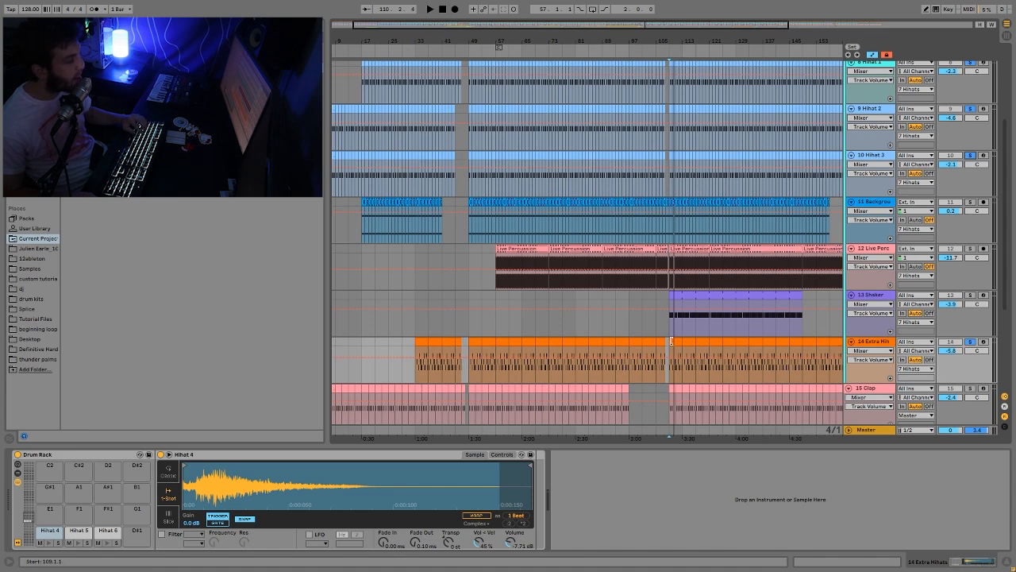
pyautogui.moveTo(671, 340); pyautogui.dragTo(683, 342)
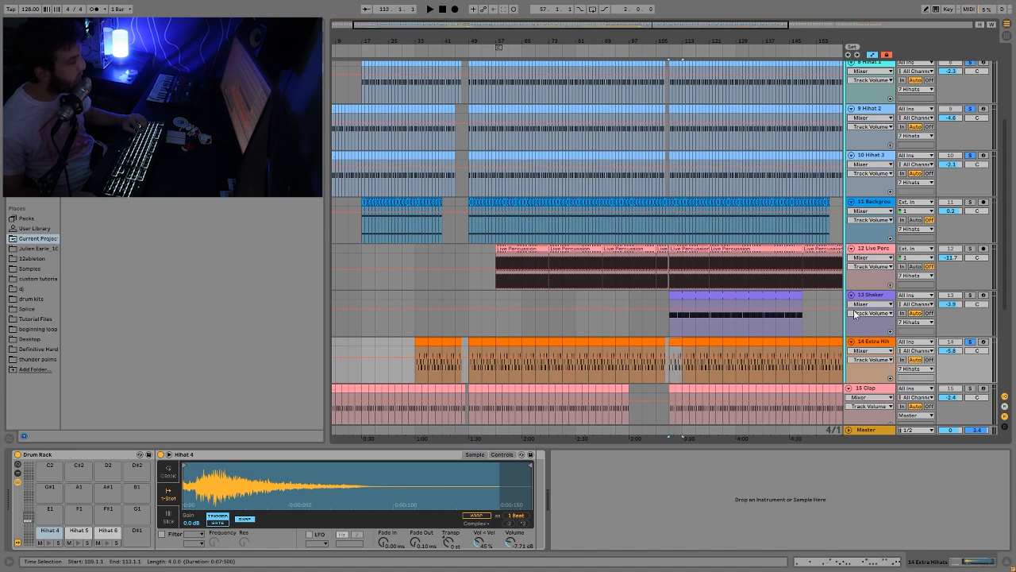
pyautogui.click(970, 295)
pyautogui.press('space')
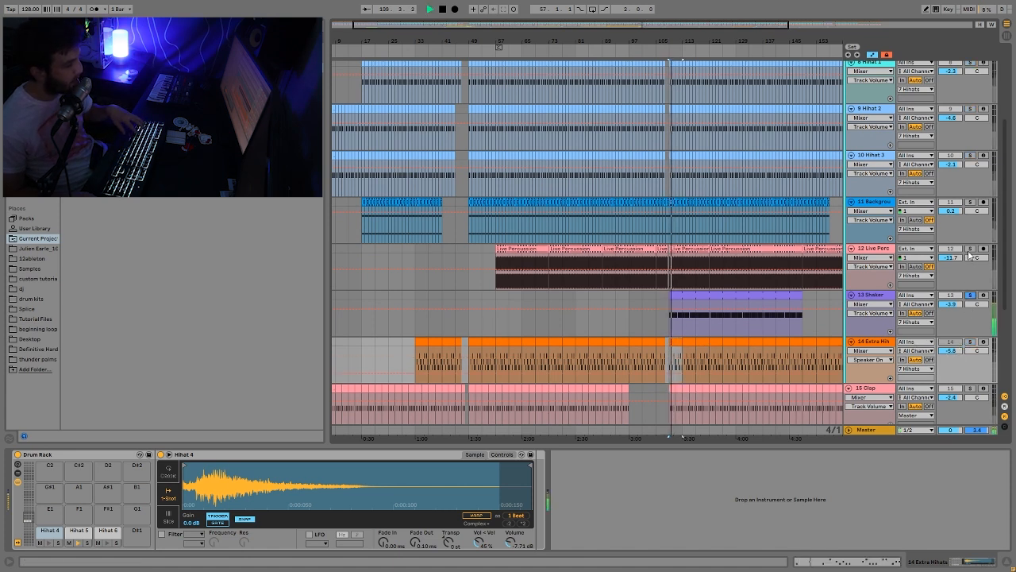
pyautogui.keyDown('ctrl'); pyautogui.click(969, 202); pyautogui.keyUp('ctrl')
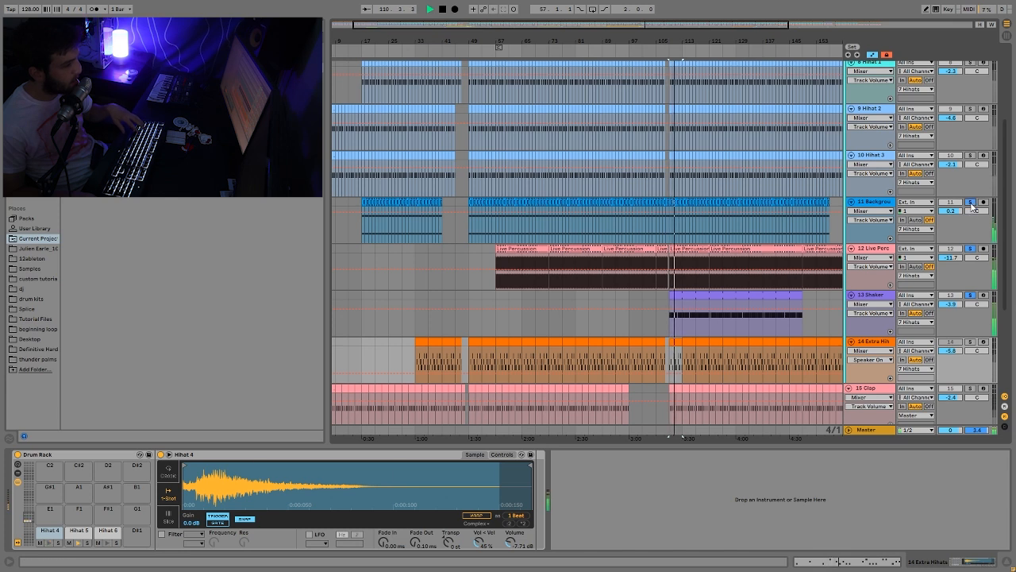
pyautogui.press('space')
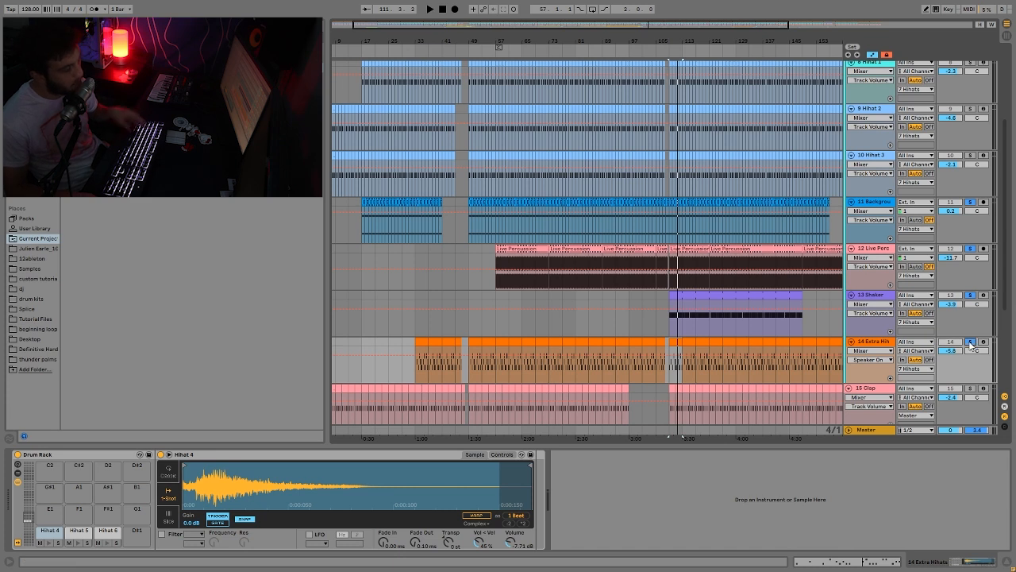
# Replay the percussion from bar 109 with Extra Hihats added to the solo, and clear the solos to hear the full mix.
pyautogui.press('space')
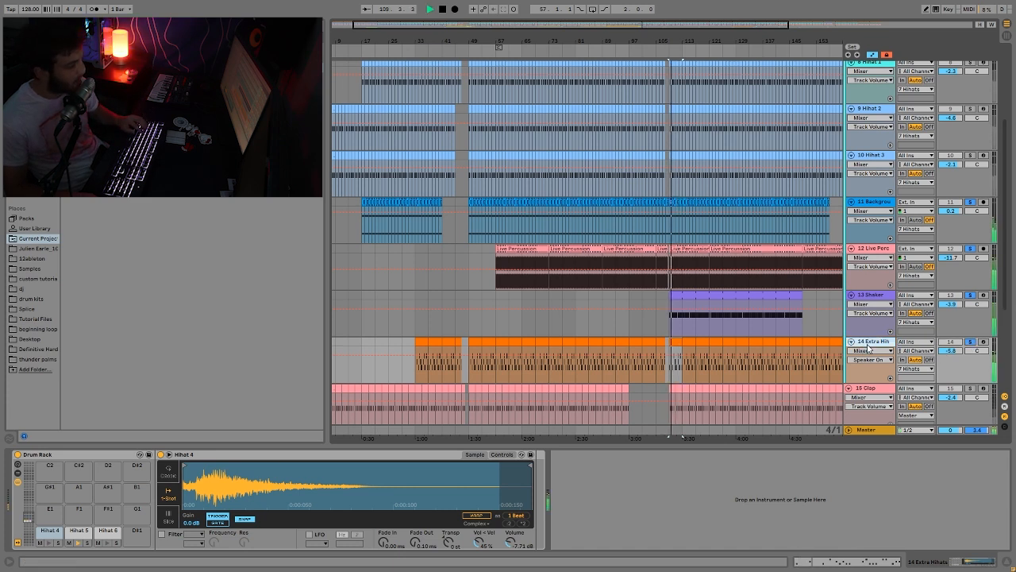
pyautogui.press('space')
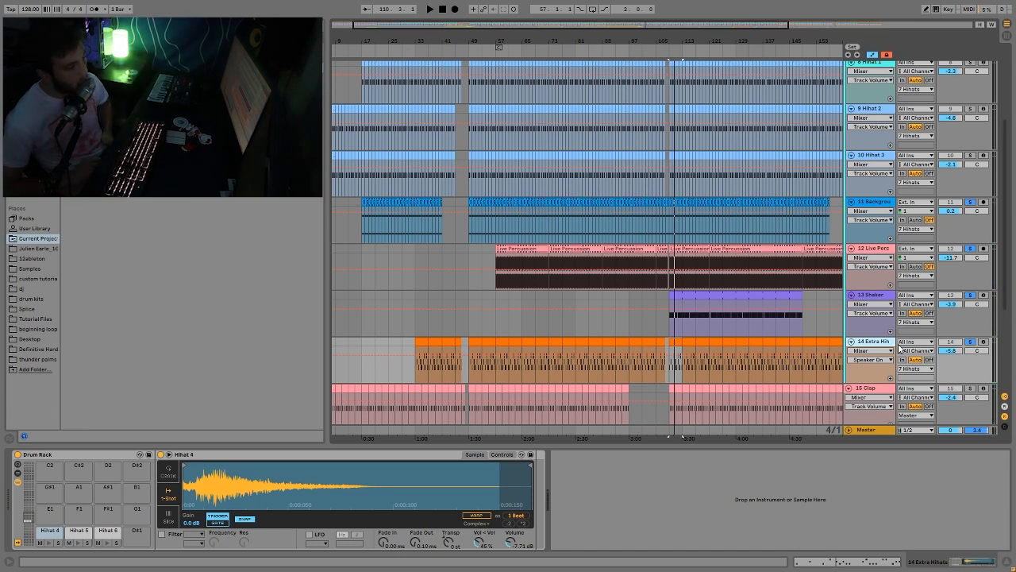
pyautogui.press('space')
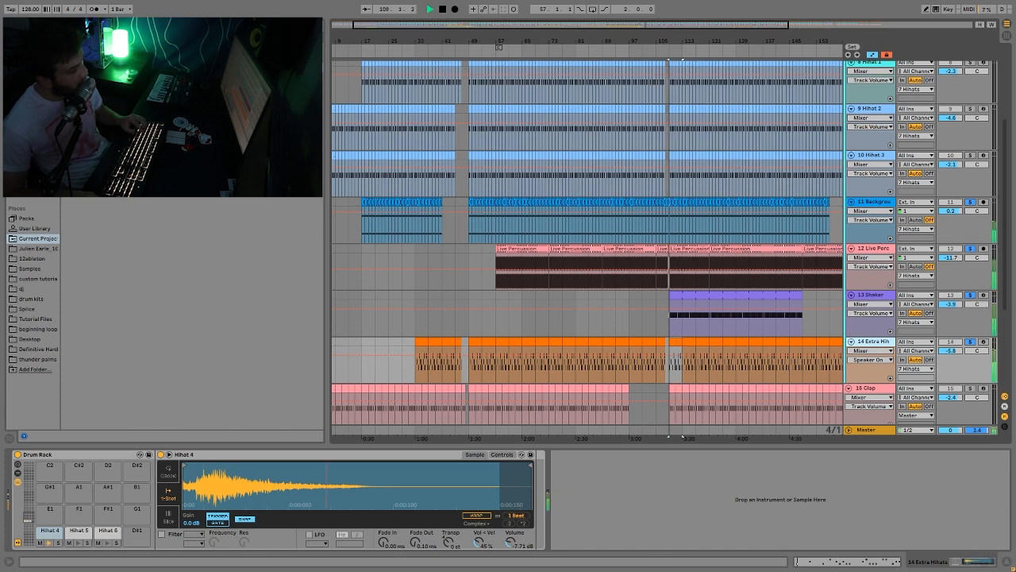
pyautogui.click(970, 342)
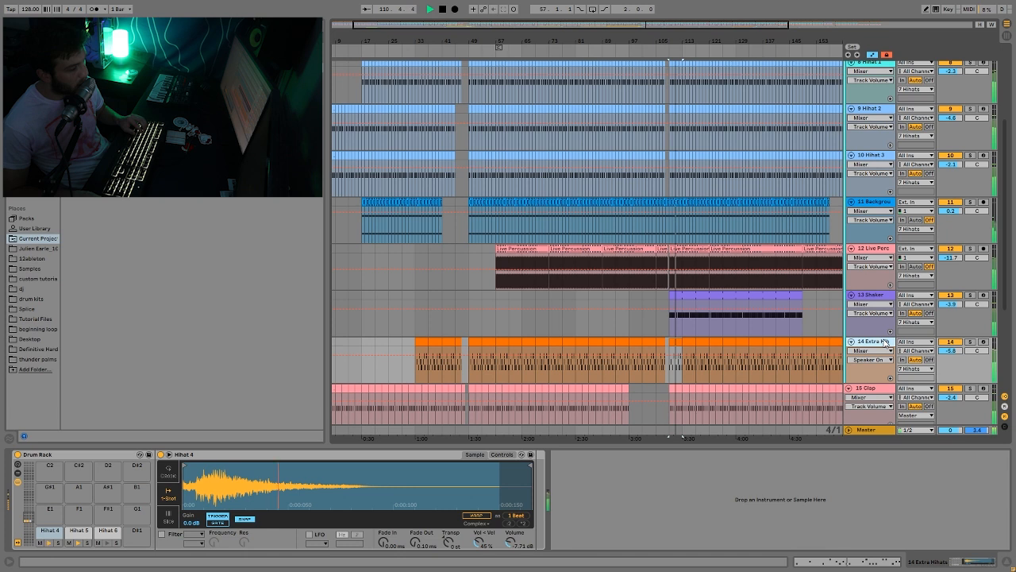
pyautogui.press('space')
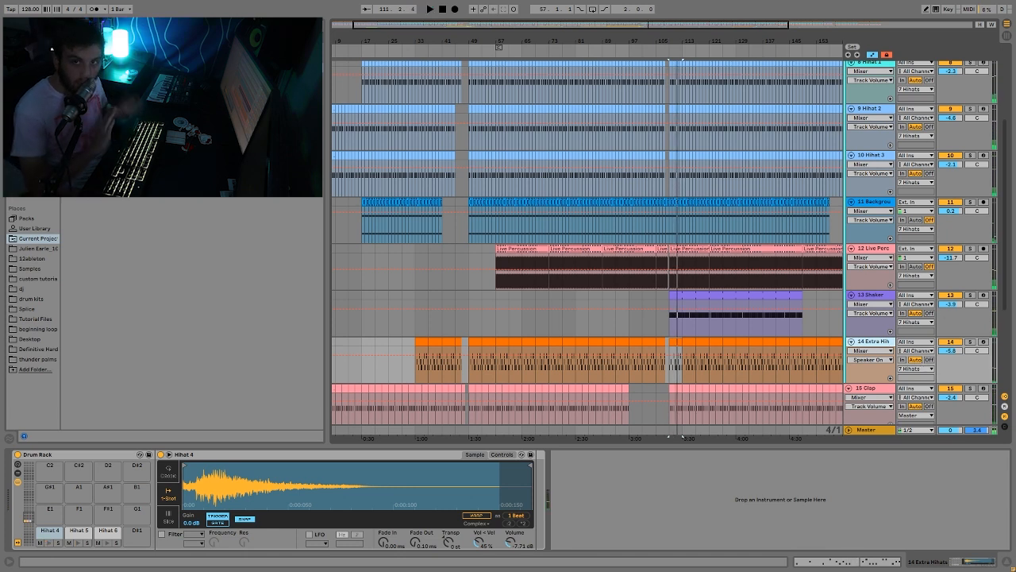
# Replay the full mix from bar 109, muting and unmuting Extra Hihats to compare.
pyautogui.press('space')
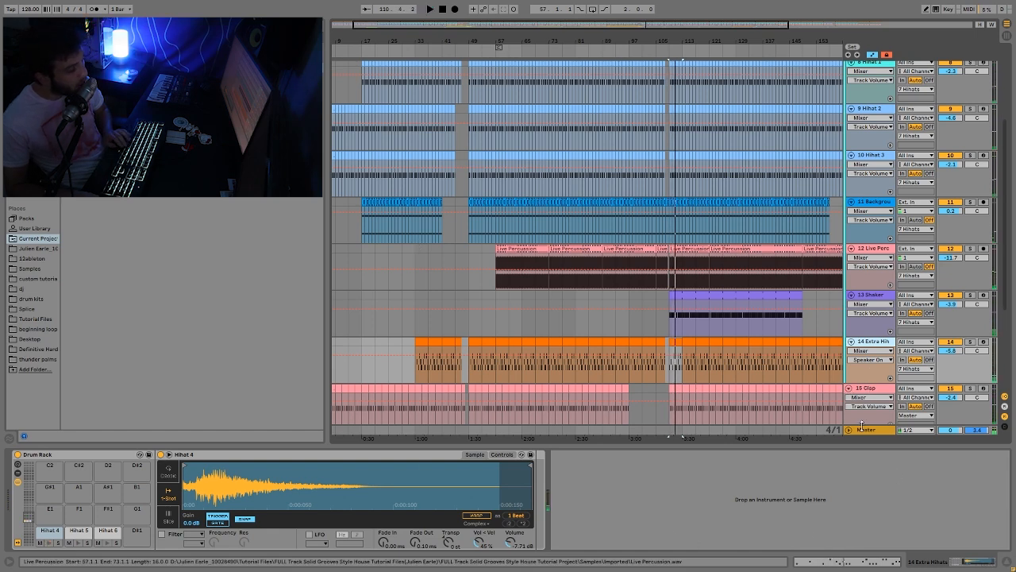
pyautogui.scroll(3, 819, 380)
pyautogui.scroll(-3, 814, 383)
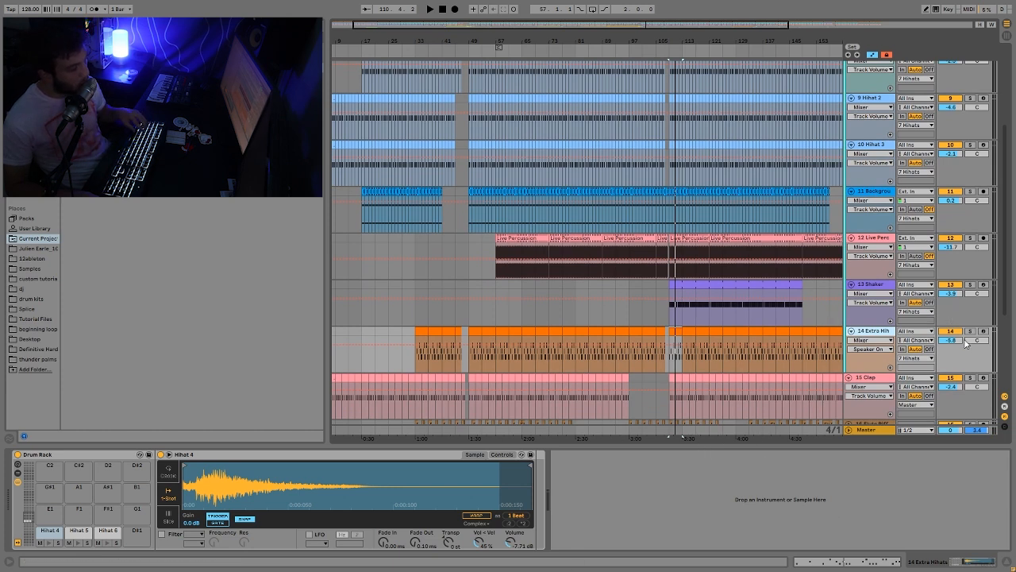
pyautogui.press('space')
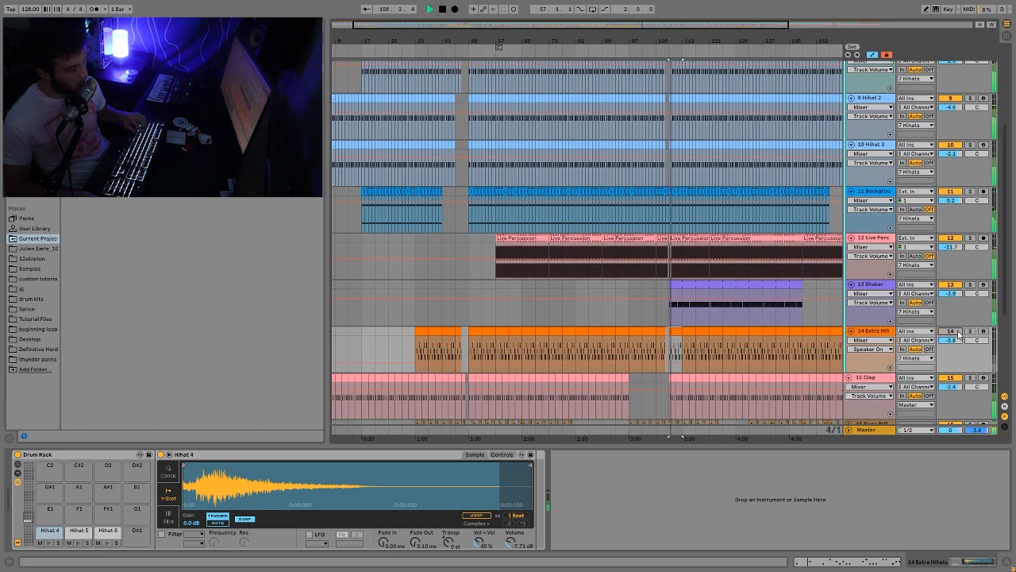
pyautogui.press('space')
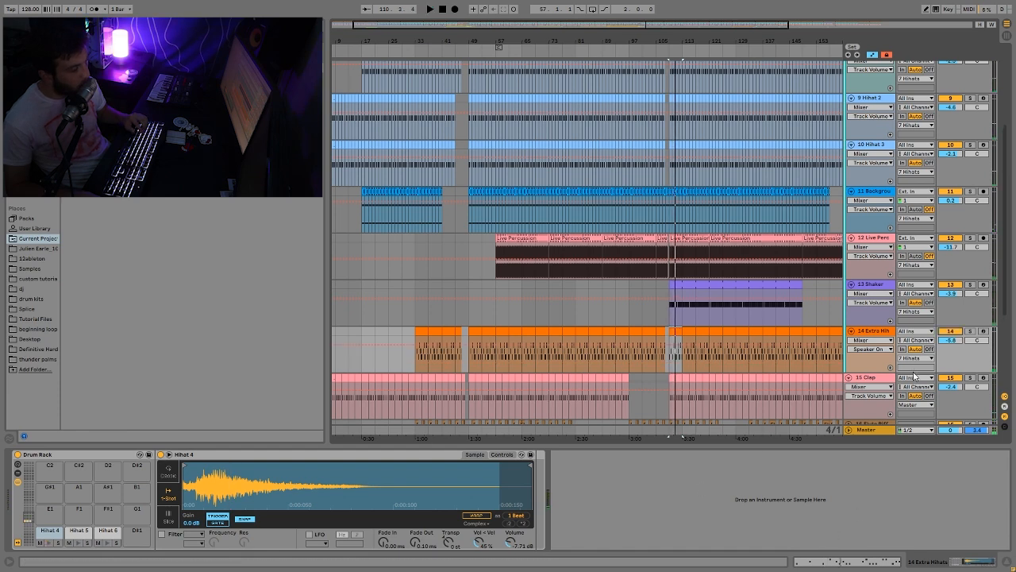
# Select the Hihats group and show its Echo and Reverb Dry/Wet automation lanes.
pyautogui.scroll(5, 913, 371)
pyautogui.click(888, 123)
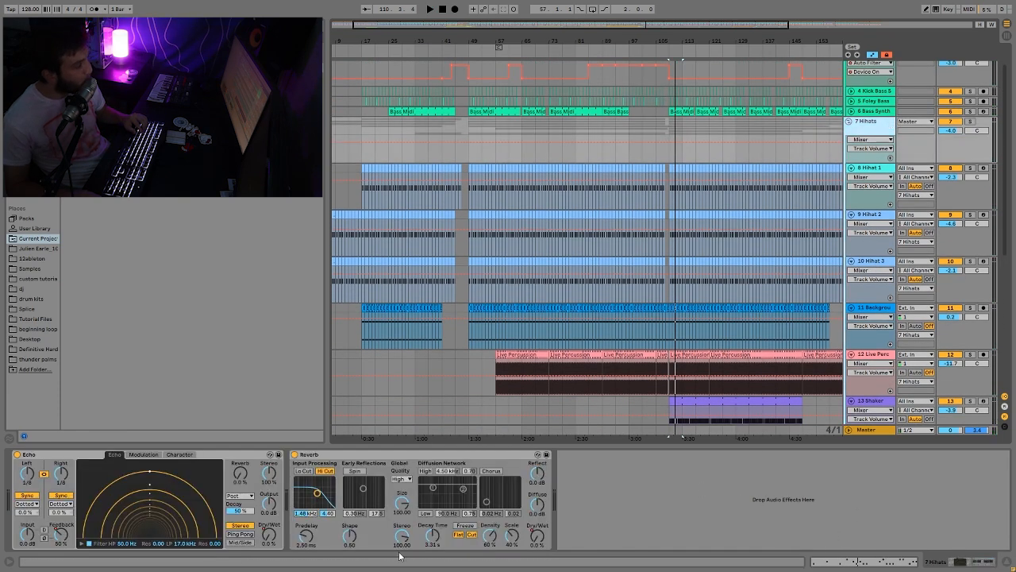
pyautogui.rightClick(538, 545)
pyautogui.click(560, 508)
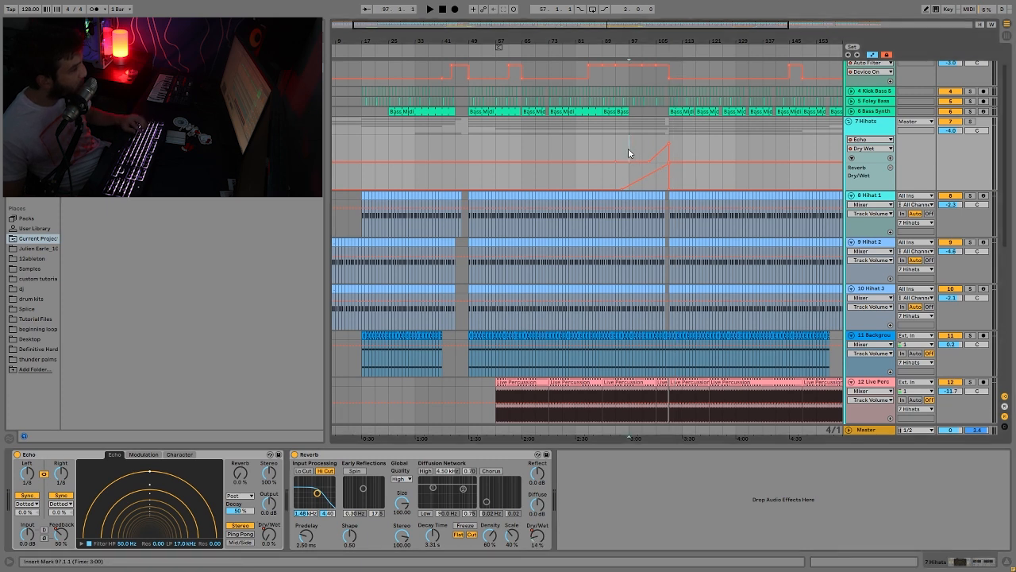
# Audition the Hihats group's effect build-up from bar 105 and from bar 101, and show the Echo's Feedback automation.
pyautogui.click(657, 141)
pyautogui.press('space')
pyautogui.press('space')
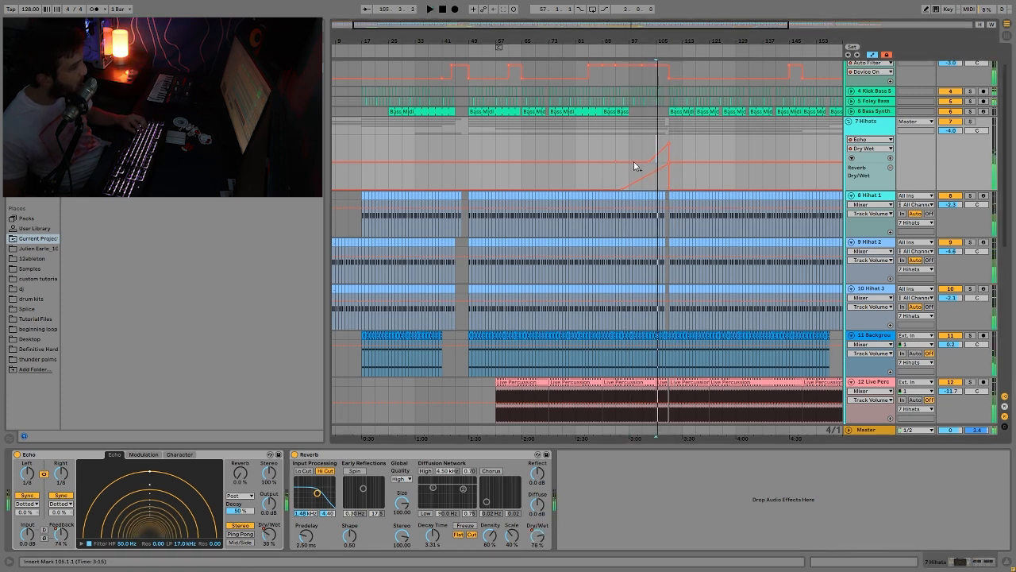
pyautogui.click(644, 137)
pyautogui.press('space')
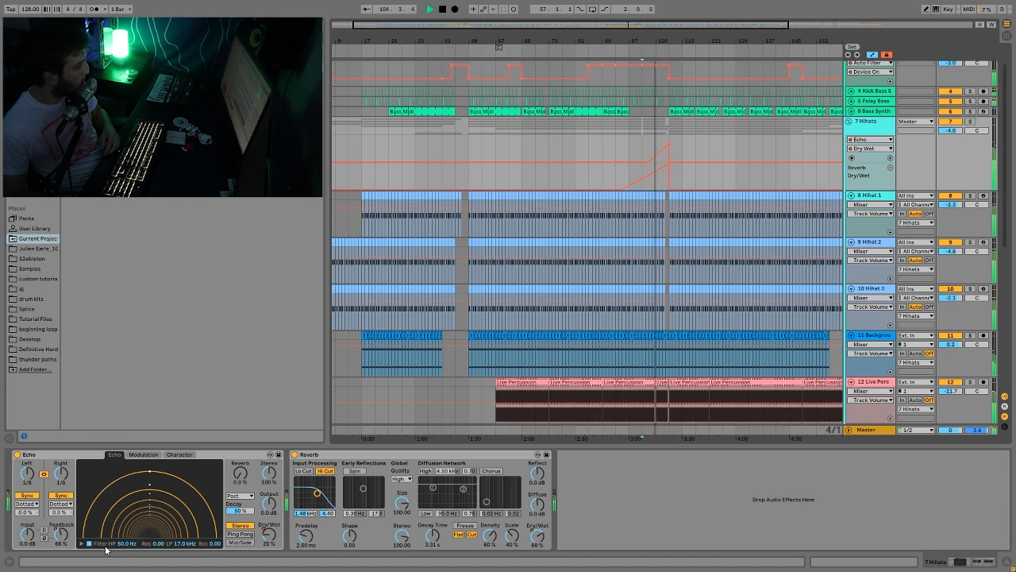
pyautogui.click(70, 533)
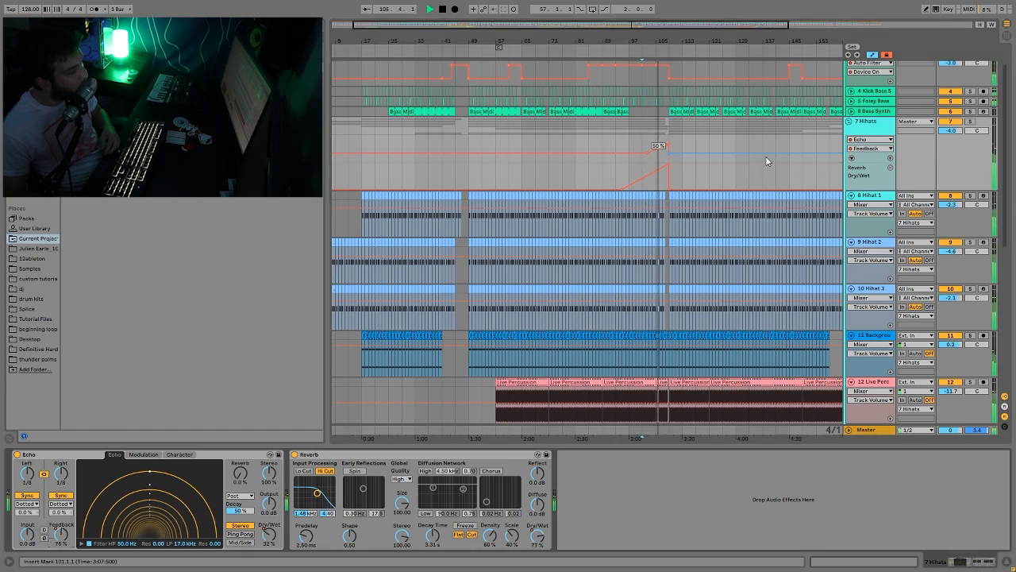
# Fold the Hihats group and replay the full mix from bar 101.
pyautogui.click(849, 120)
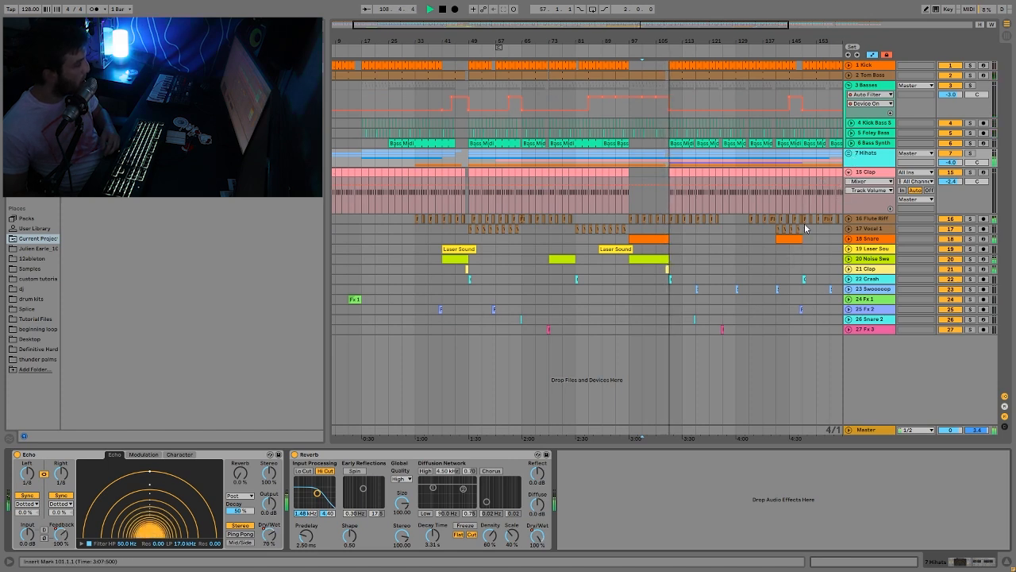
pyautogui.press('space')
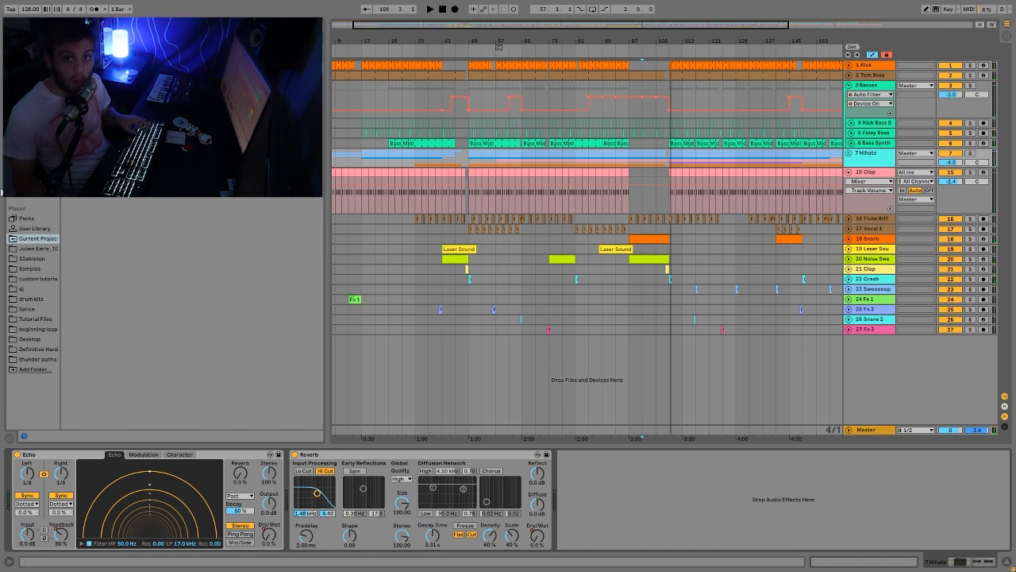
pyautogui.press('space')
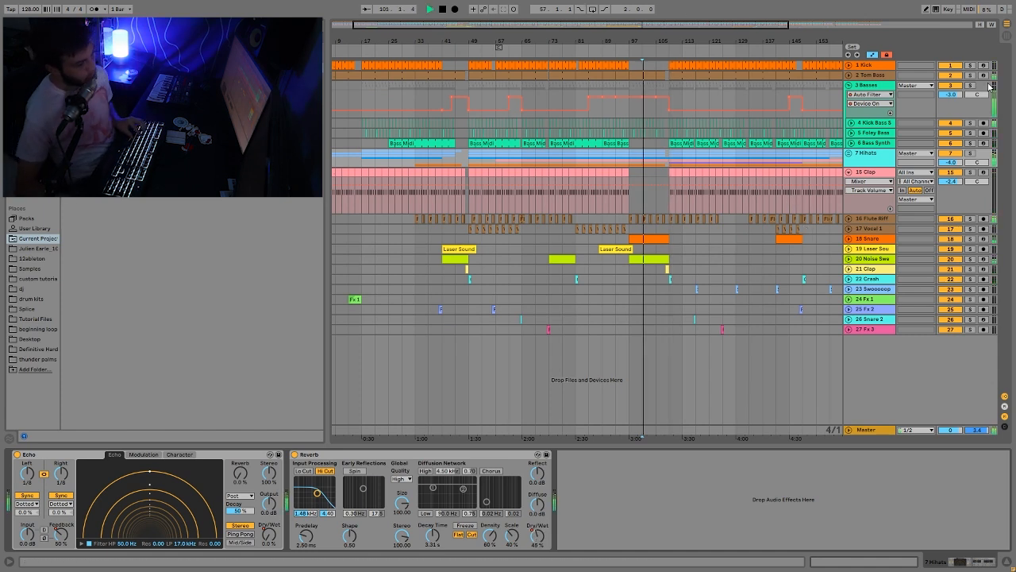
pyautogui.press('space')
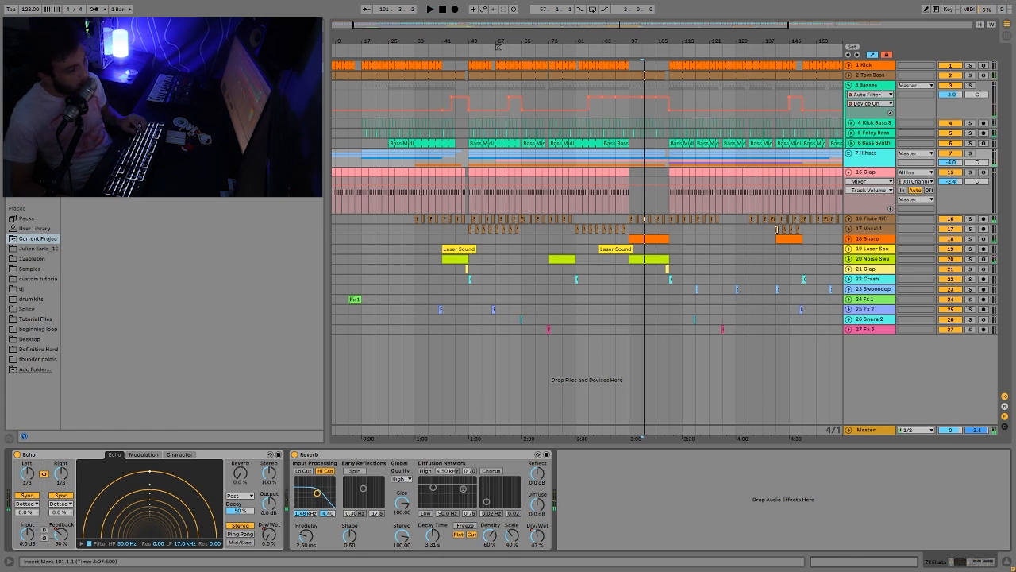
# Show the Clap track's sample and audition the claps in the full mix from bar 137.
pyautogui.click(863, 181)
pyautogui.click(879, 172)
pyautogui.click(878, 172)
pyautogui.click(794, 173)
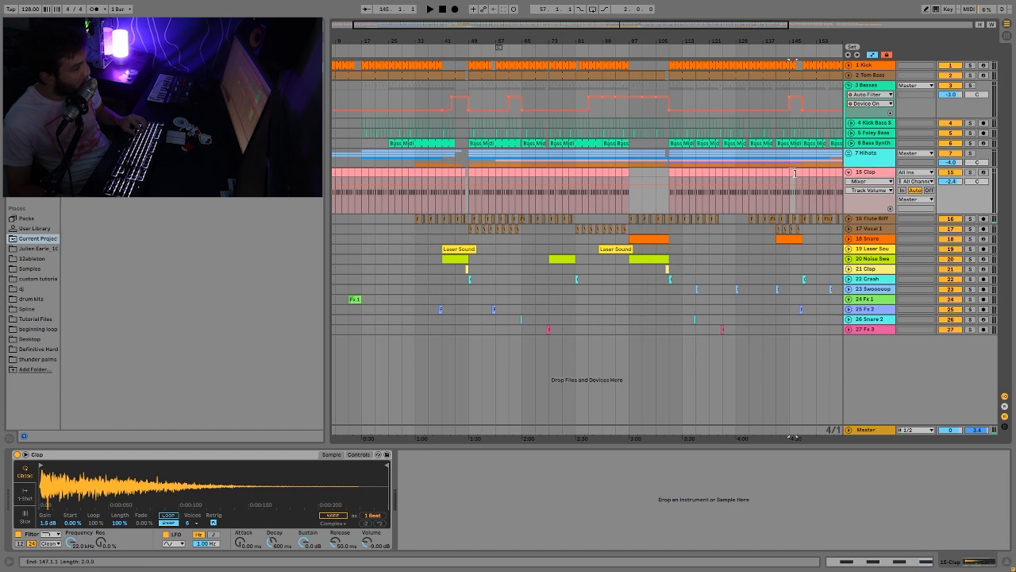
pyautogui.press('space')
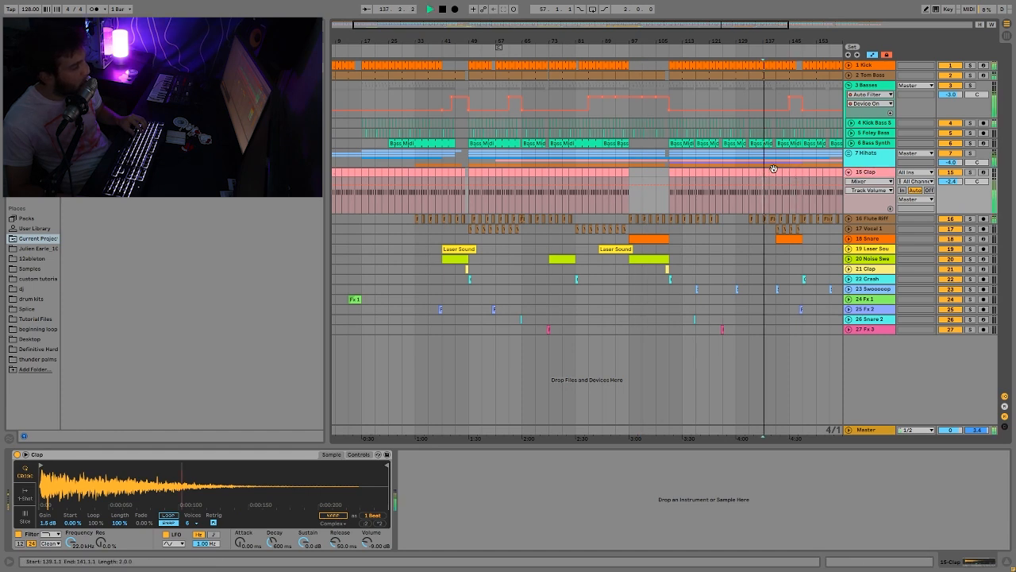
pyautogui.press('space')
# Show the Flute Riff devices, solo and unfold the Flute Riff and Vocal 1 tracks, and audition them together from bar 141.
pyautogui.click(870, 219)
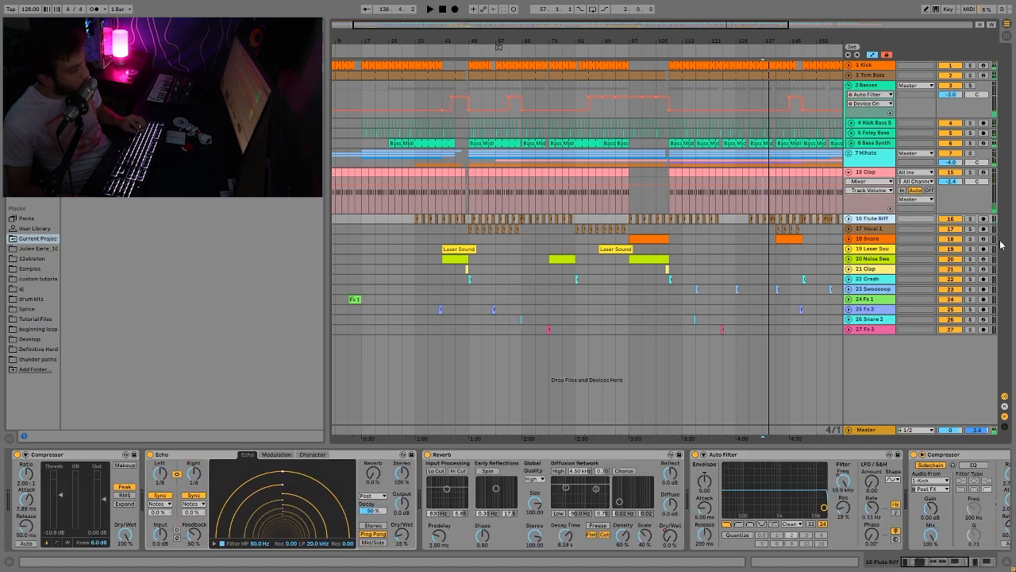
pyautogui.click(969, 219)
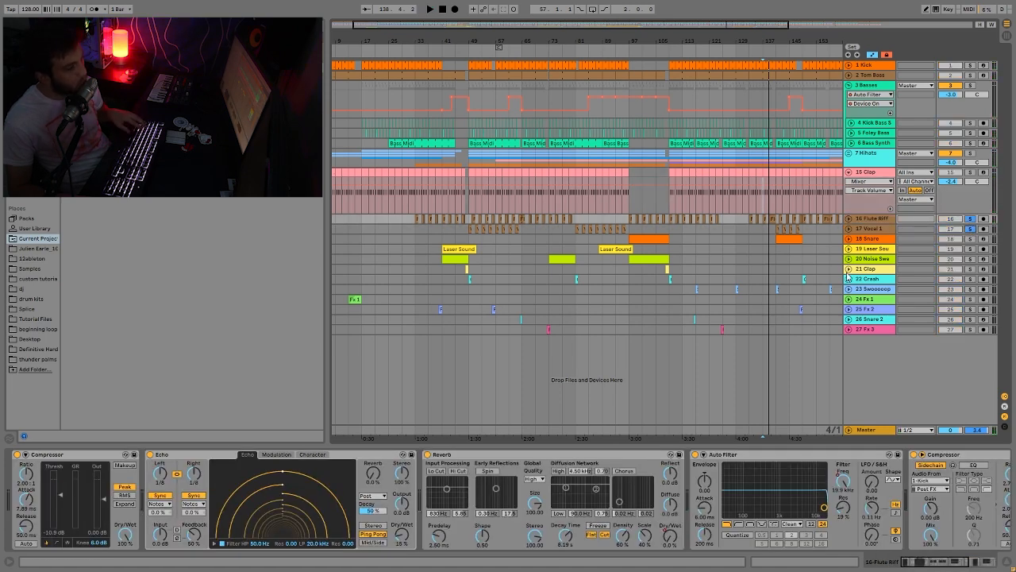
pyautogui.click(848, 229)
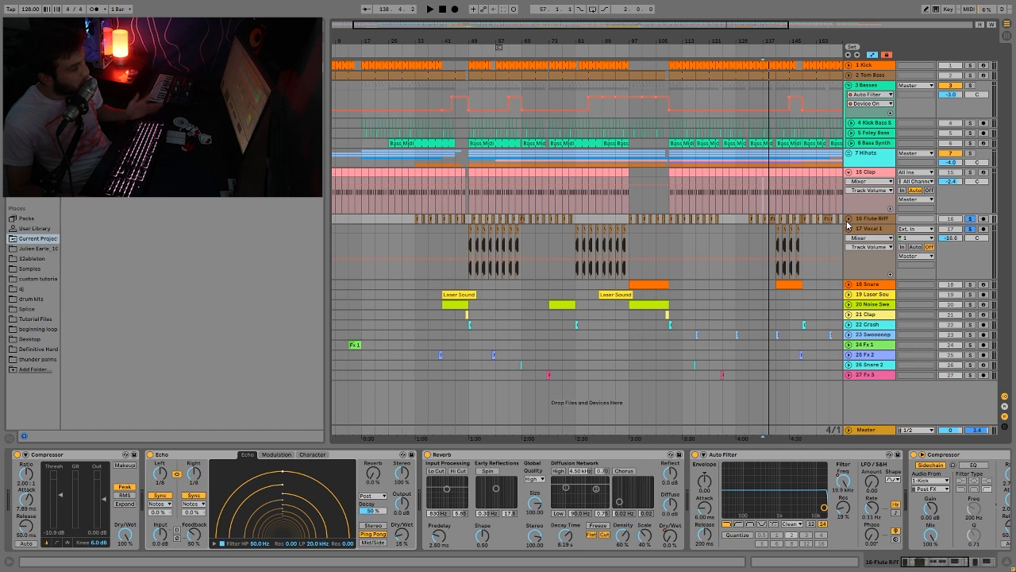
pyautogui.click(847, 219)
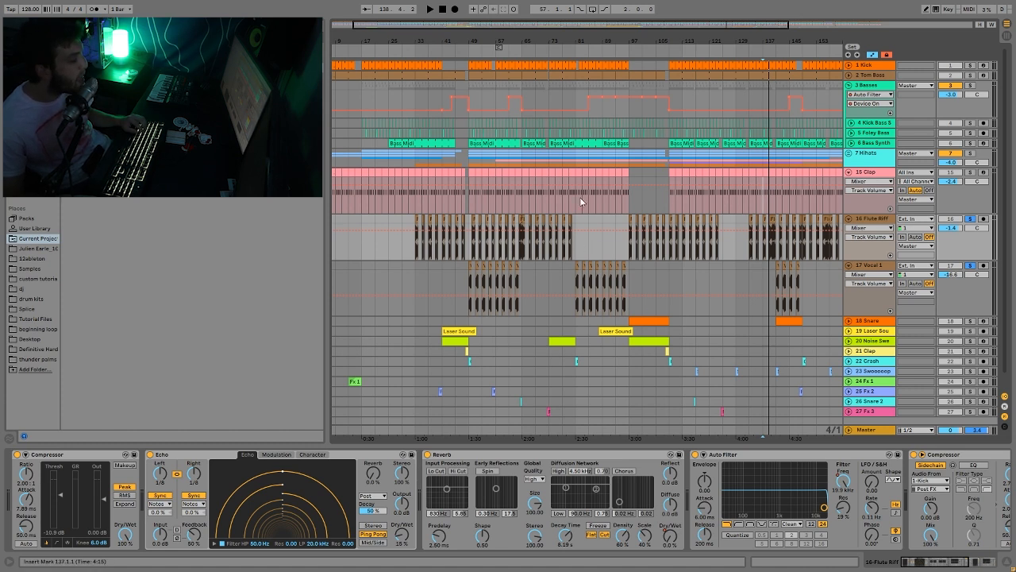
pyautogui.click(778, 251)
pyautogui.press('space')
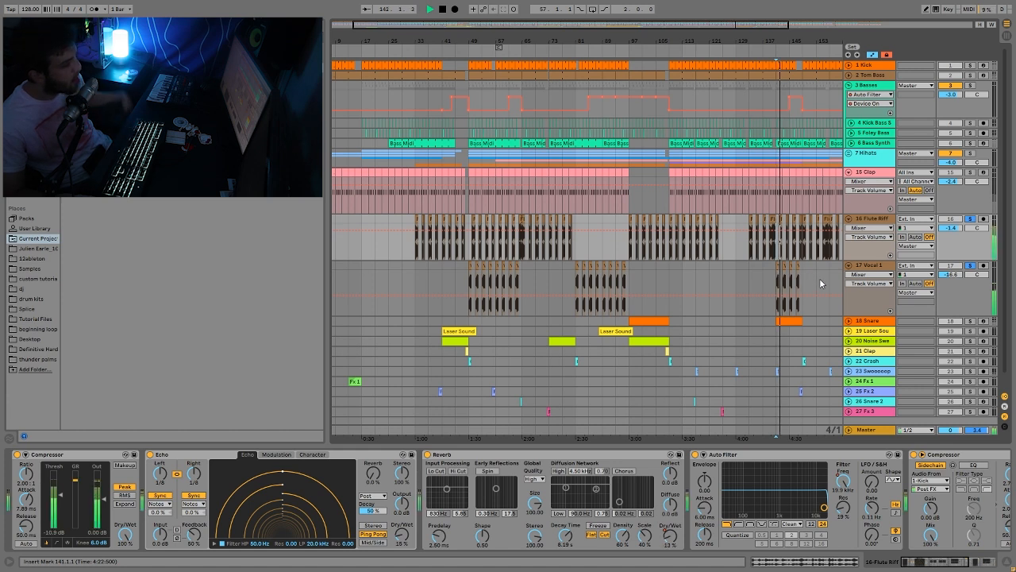
# Unsolo the Flute Riff and Vocal 1 tracks and audition the full mix from bar 133.
pyautogui.press('space')
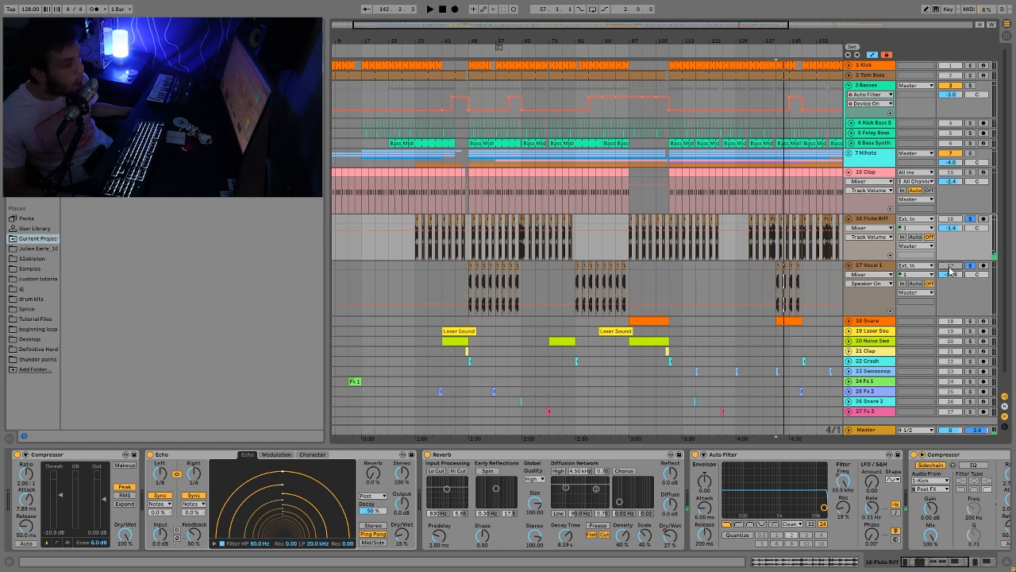
pyautogui.click(970, 267)
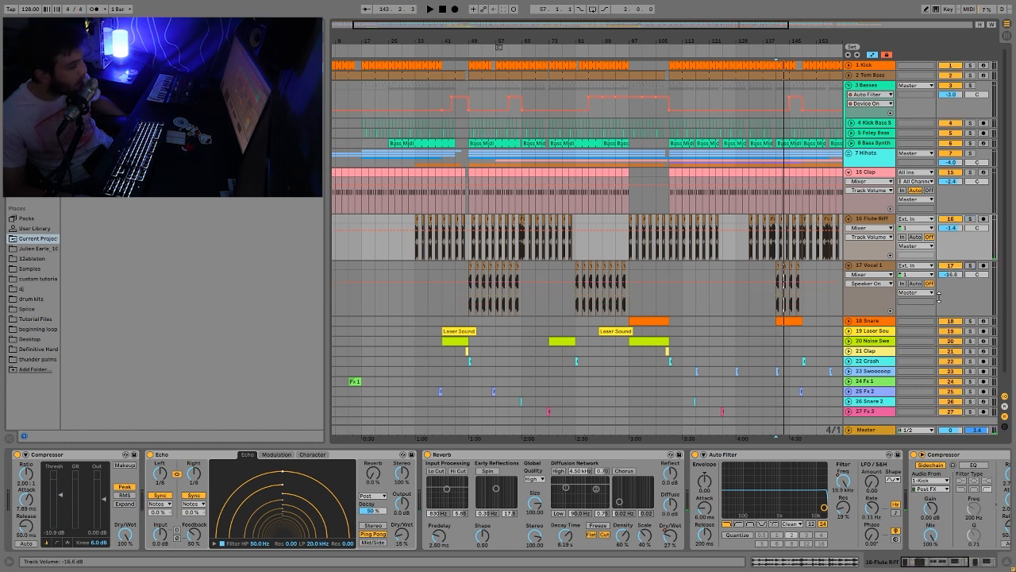
pyautogui.click(786, 268)
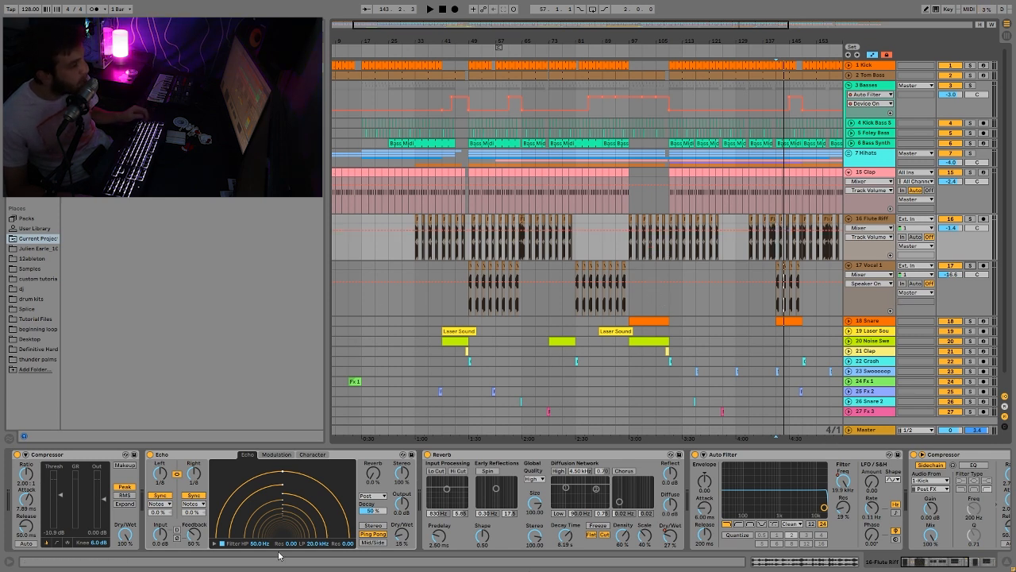
pyautogui.click(749, 256)
pyautogui.press('space')
pyautogui.click(877, 219)
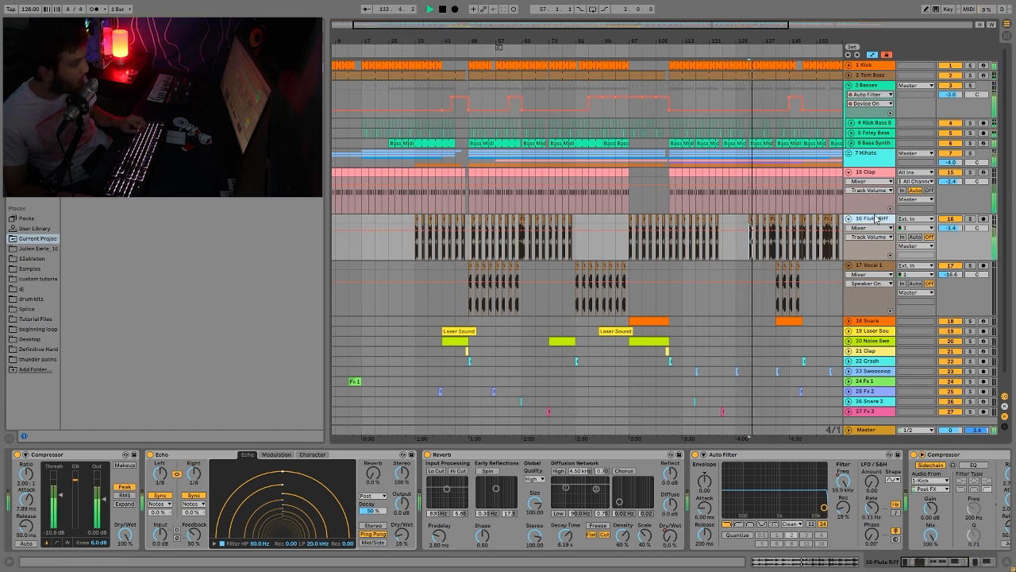
pyautogui.press('space')
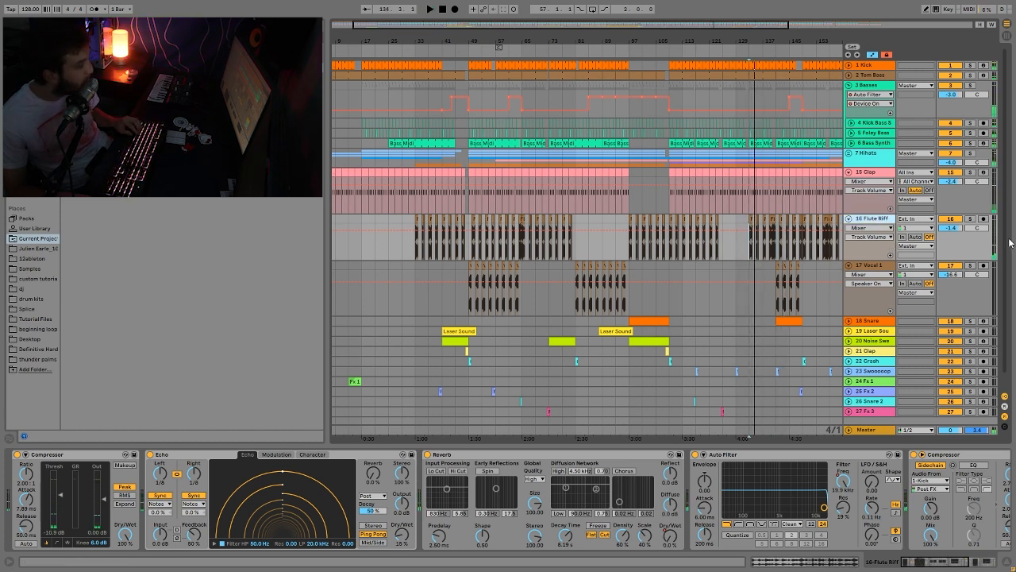
# Solo the Flute Riff track, audition it alone from bar 133, and unsolo it.
pyautogui.click(969, 219)
pyautogui.press('space')
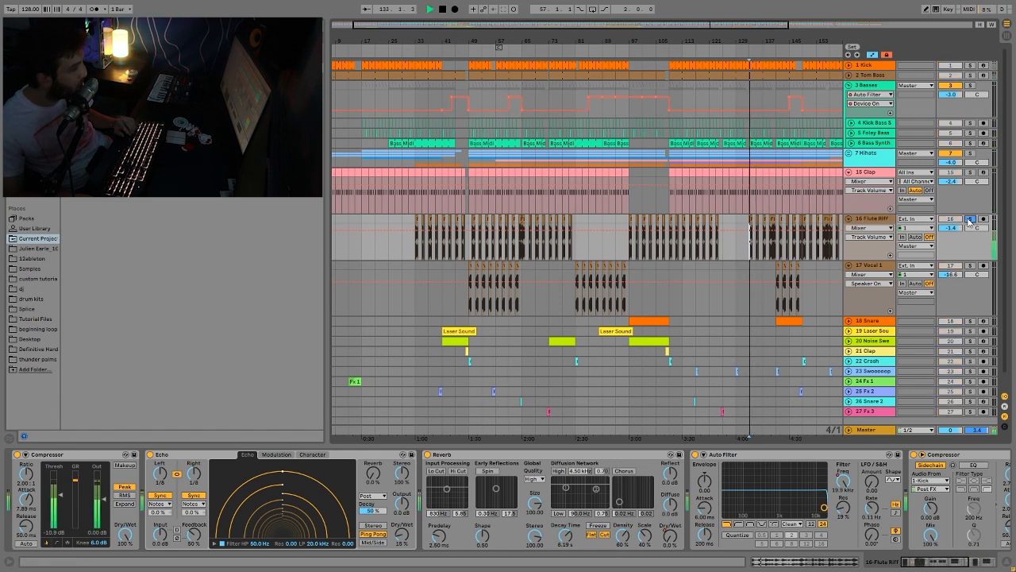
pyautogui.press('space')
pyautogui.click(968, 222)
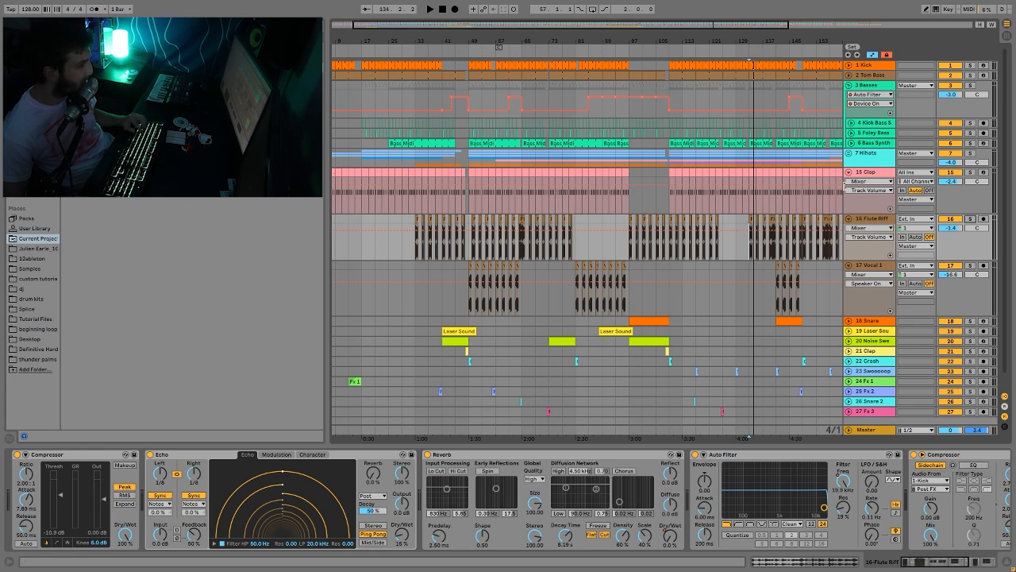
# Fold the Clap track and replay the full mix from bar 133.
pyautogui.click(847, 173)
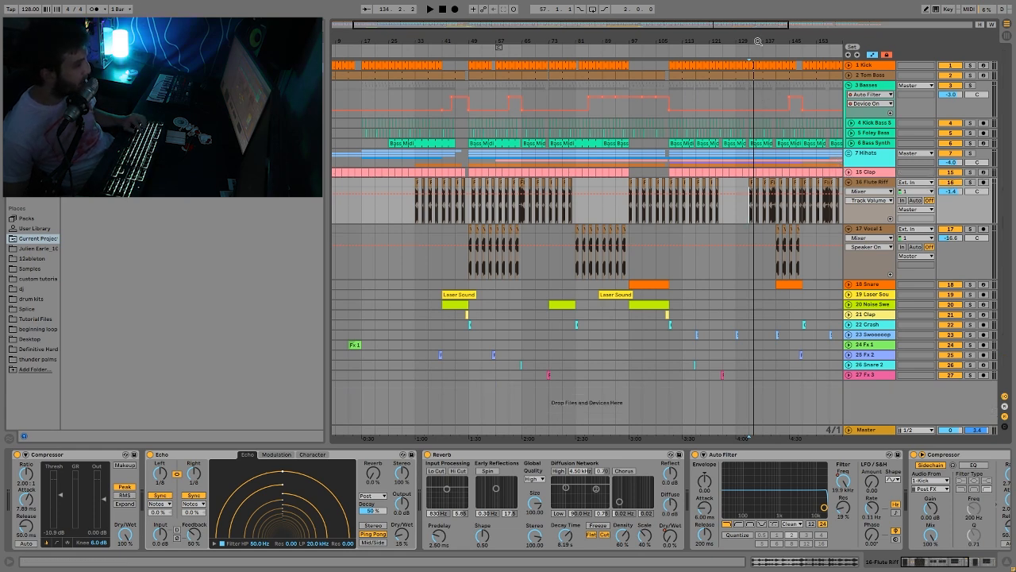
pyautogui.press('-')
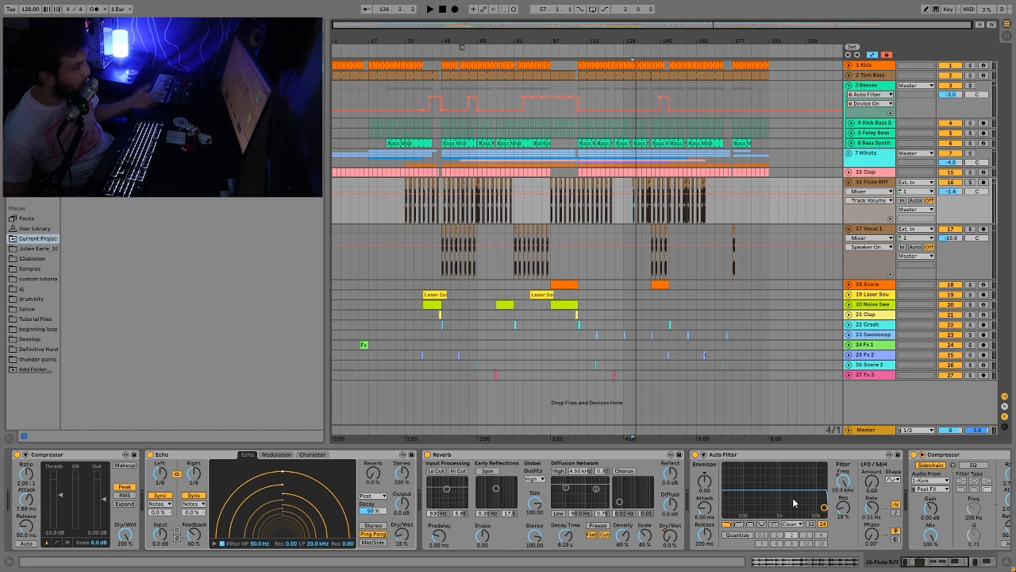
pyautogui.press('space')
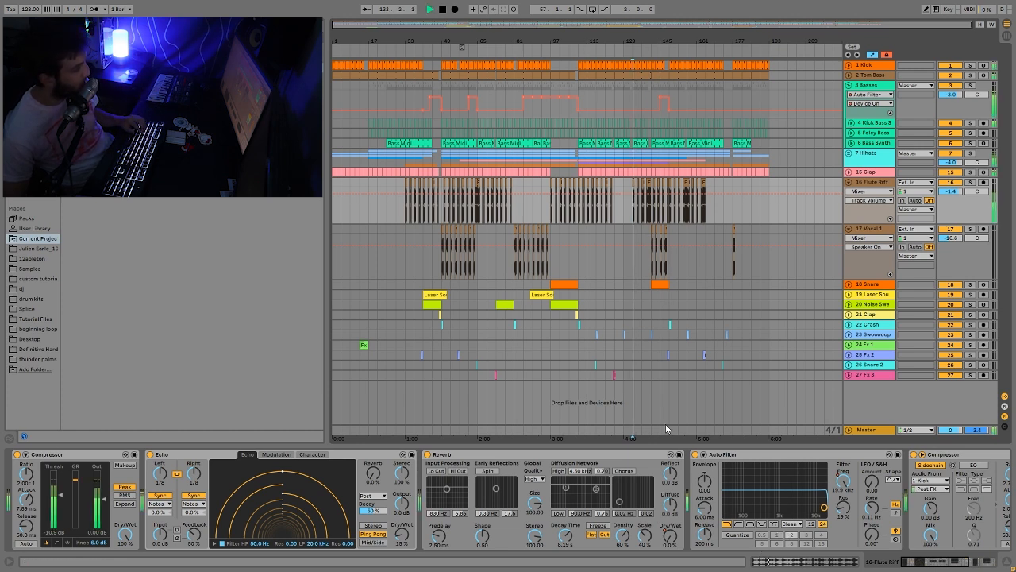
pyautogui.press('space')
# Solo the Flute Riff track again and show its Reverb Dry/Wet automation.
pyautogui.click(969, 183)
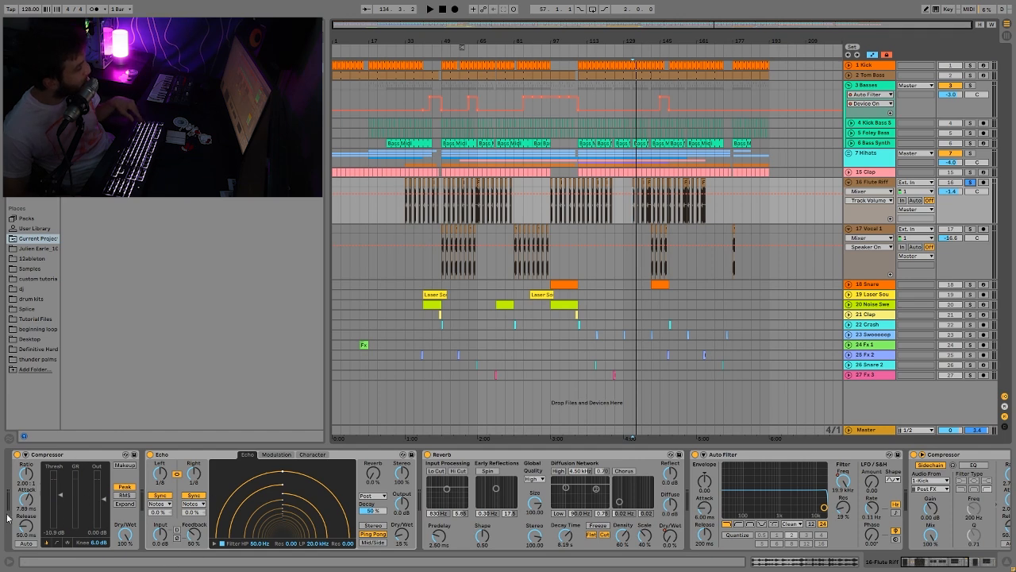
pyautogui.hscroll(3, 299, 495)
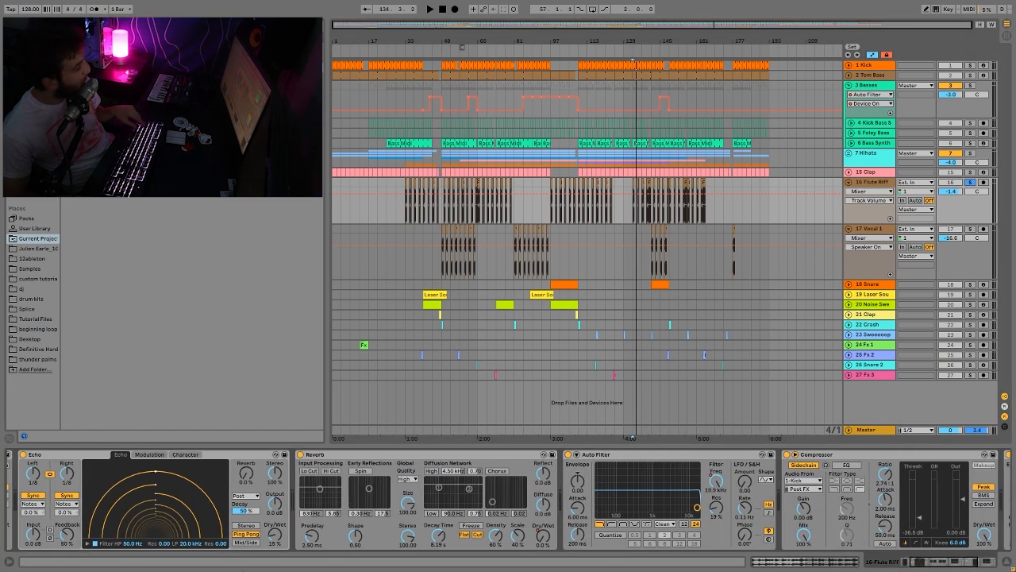
pyautogui.hscroll(2, 299, 496)
pyautogui.click(489, 543)
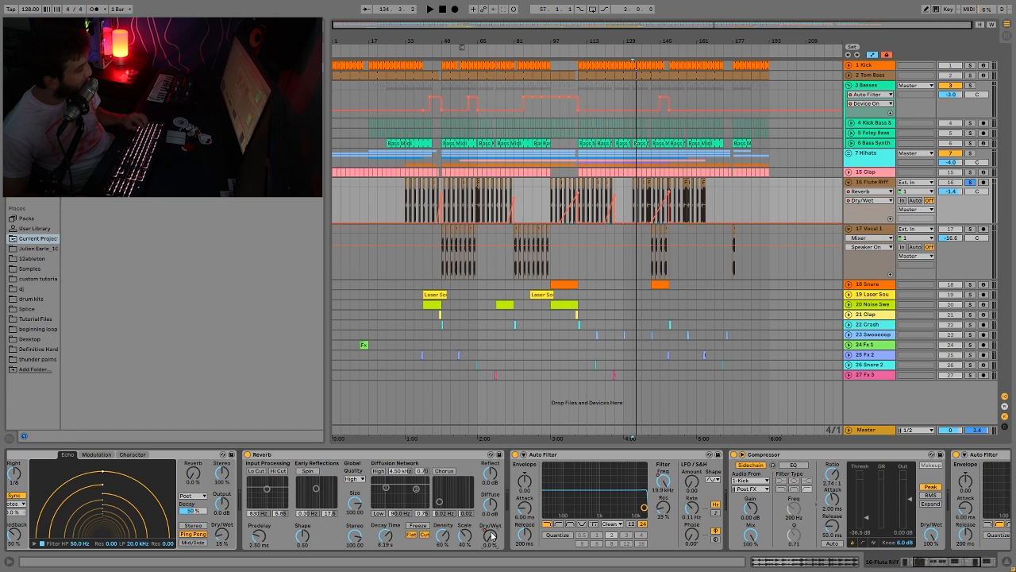
# Audition the Flute Riff's reverb build-up from bar 121, first soloed and then in the full mix.
pyautogui.click(608, 194)
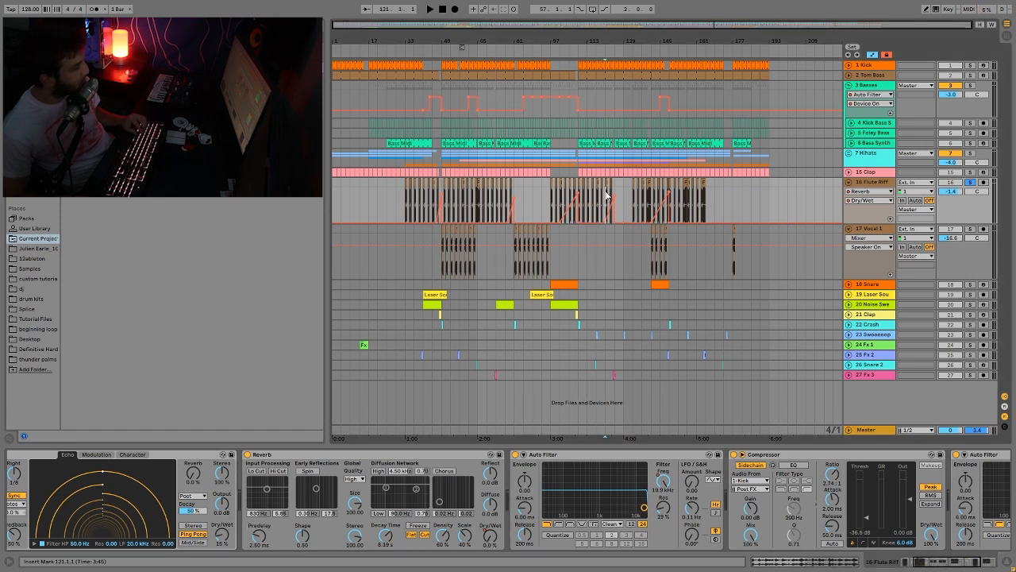
pyautogui.press('space')
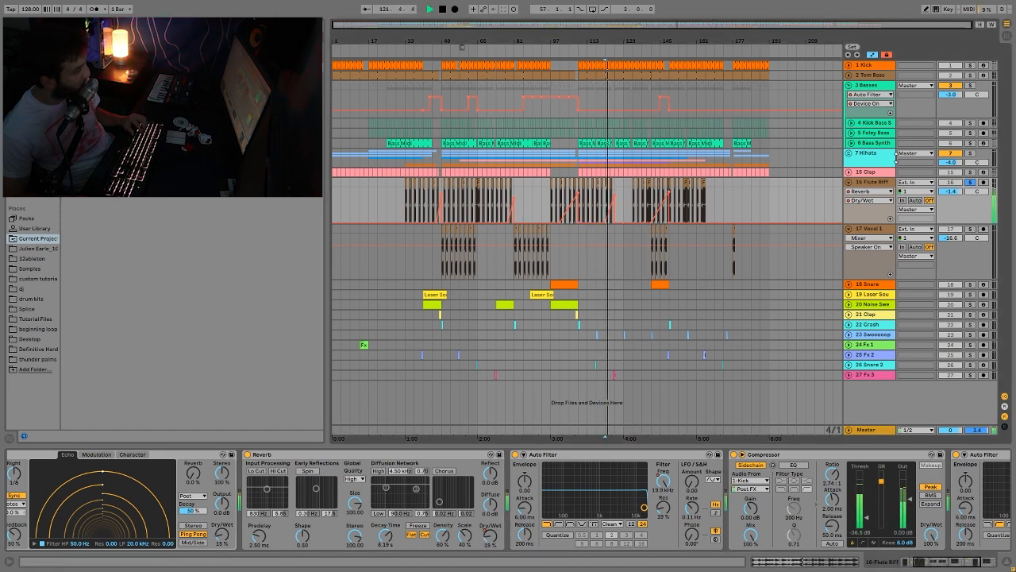
pyautogui.click(970, 183)
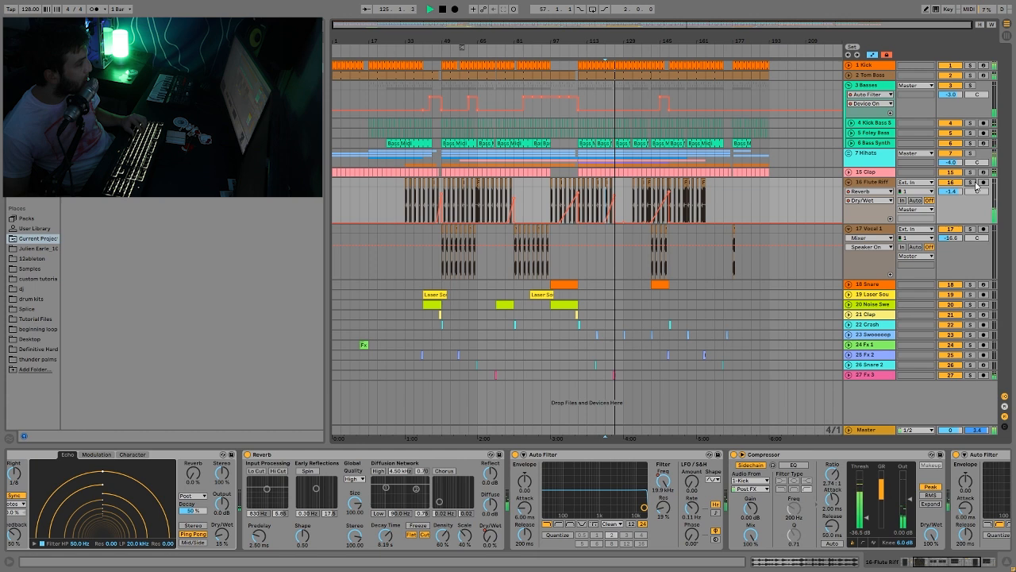
# Audition the Flute Riff's reverb build-up in the full mix from bar 145.
pyautogui.click(664, 193)
pyautogui.press('space')
pyautogui.click(660, 55)
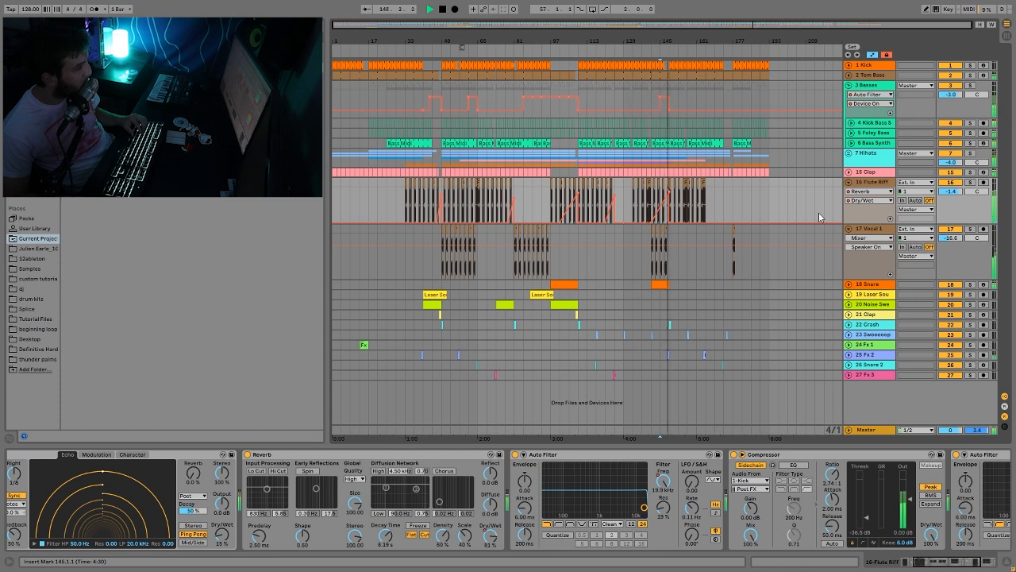
pyautogui.press('space')
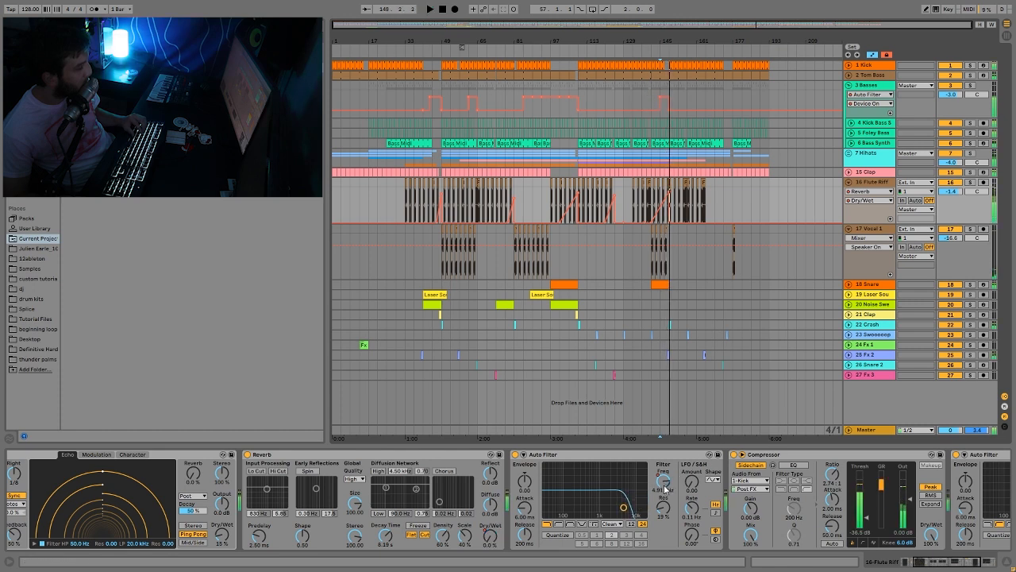
# Show the Flute Riff's Auto Filter Frequency automation, audition it from bar 33, and view the remaining devices in its chain.
pyautogui.click(664, 483)
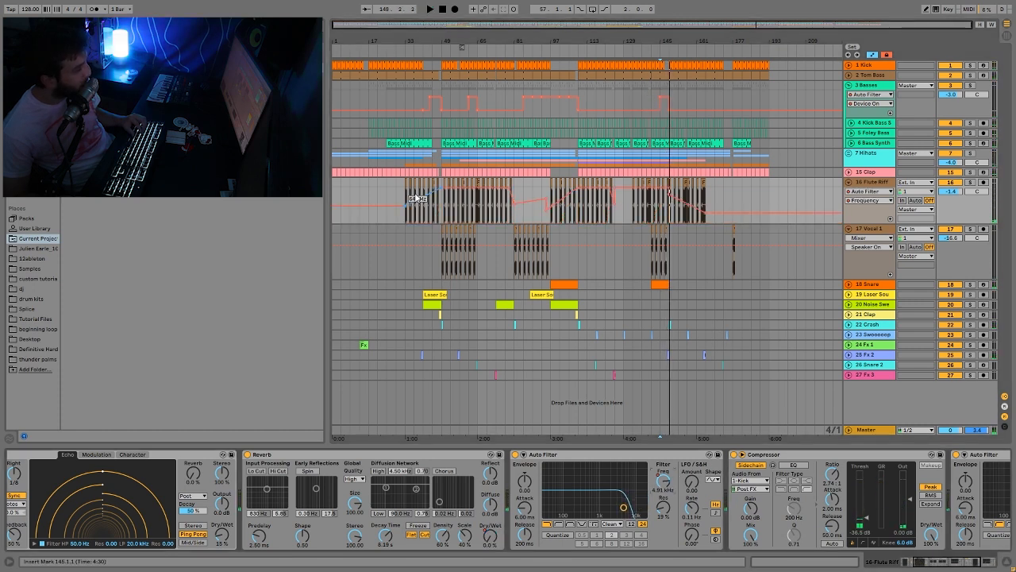
pyautogui.click(406, 224)
pyautogui.press('space')
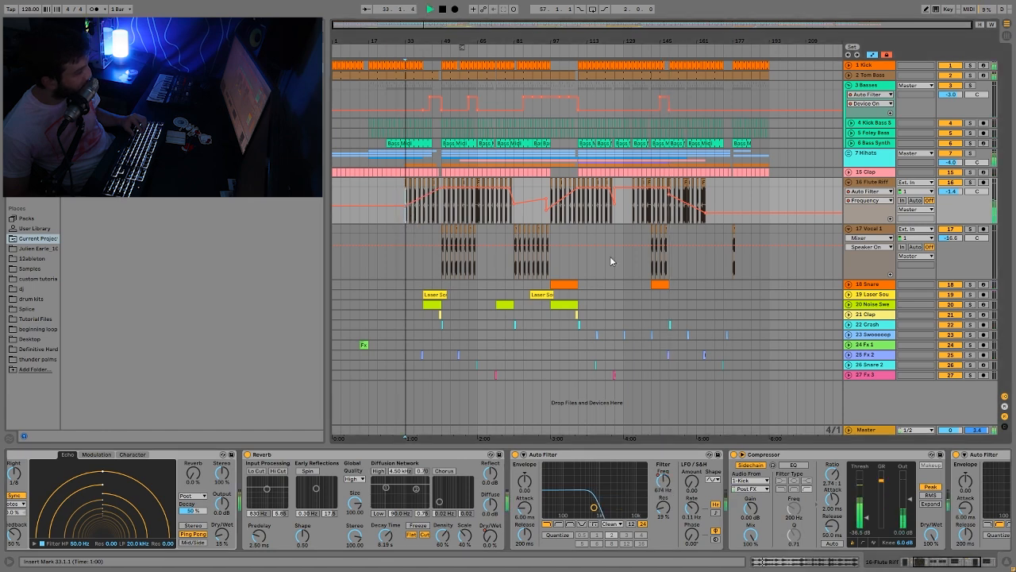
pyautogui.press('space')
pyautogui.scroll(-5, 657, 540)
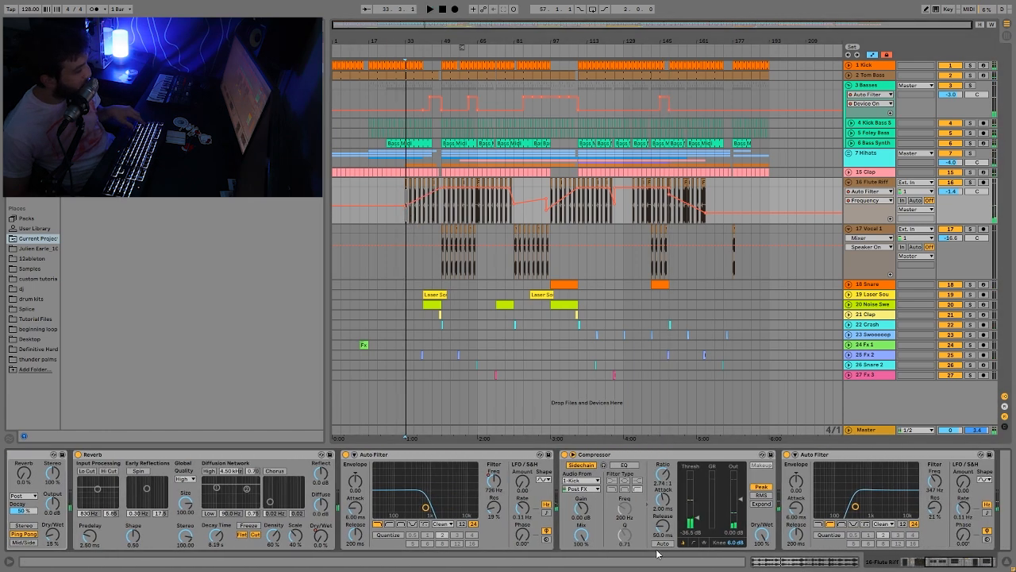
pyautogui.scroll(-2, 663, 540)
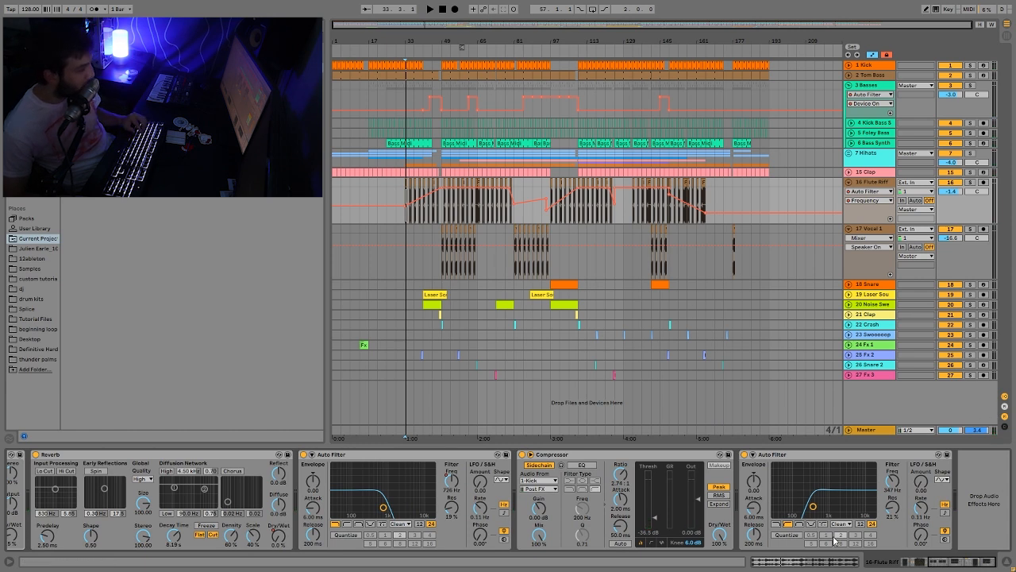
# Solo the Vocal 1 track, show its devices, and audition the vocal from bar 81 and further on in the same section.
pyautogui.click(970, 229)
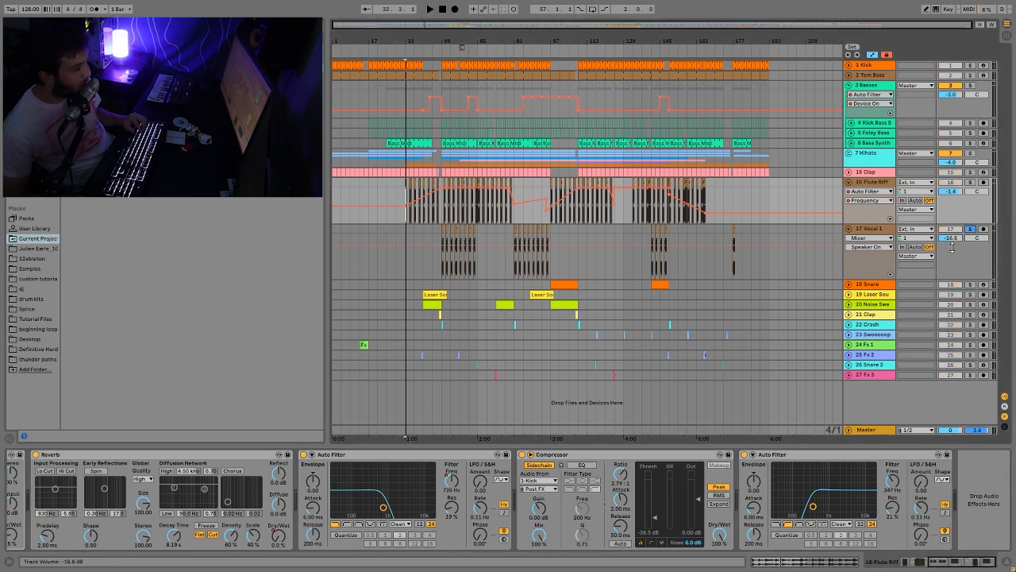
pyautogui.click(713, 274)
pyautogui.click(513, 263)
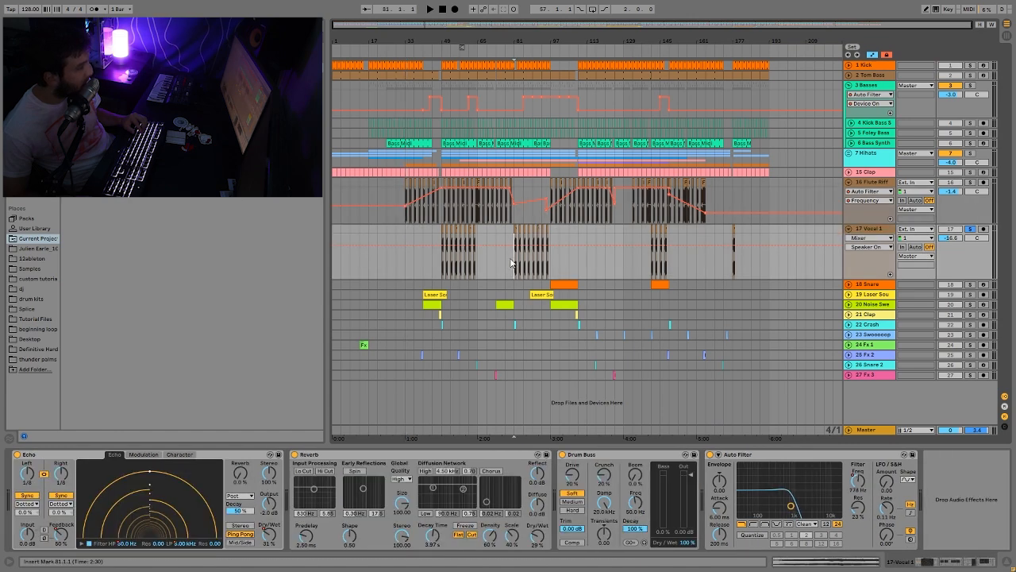
pyautogui.press('space')
pyautogui.click(534, 268)
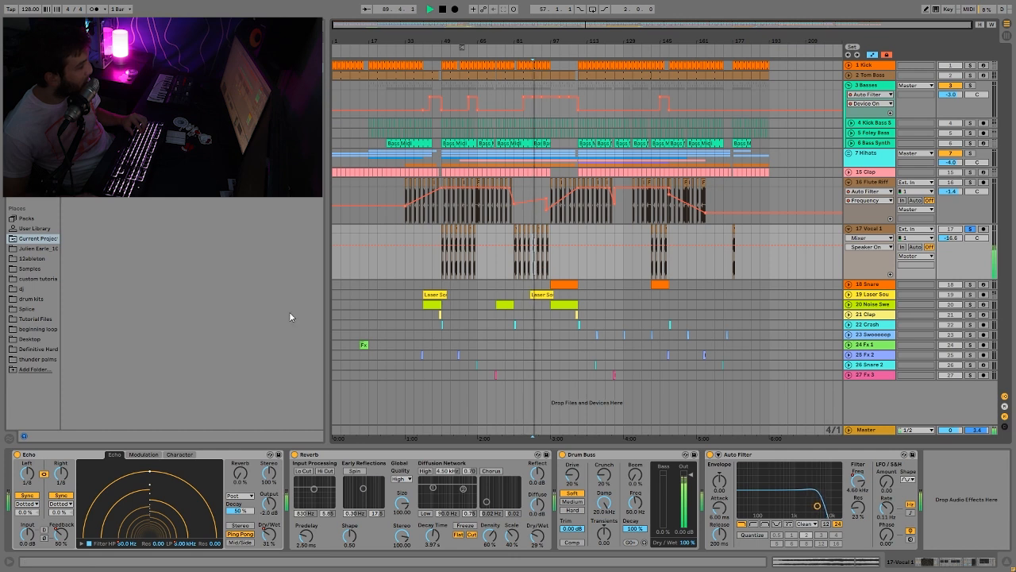
pyautogui.press('space')
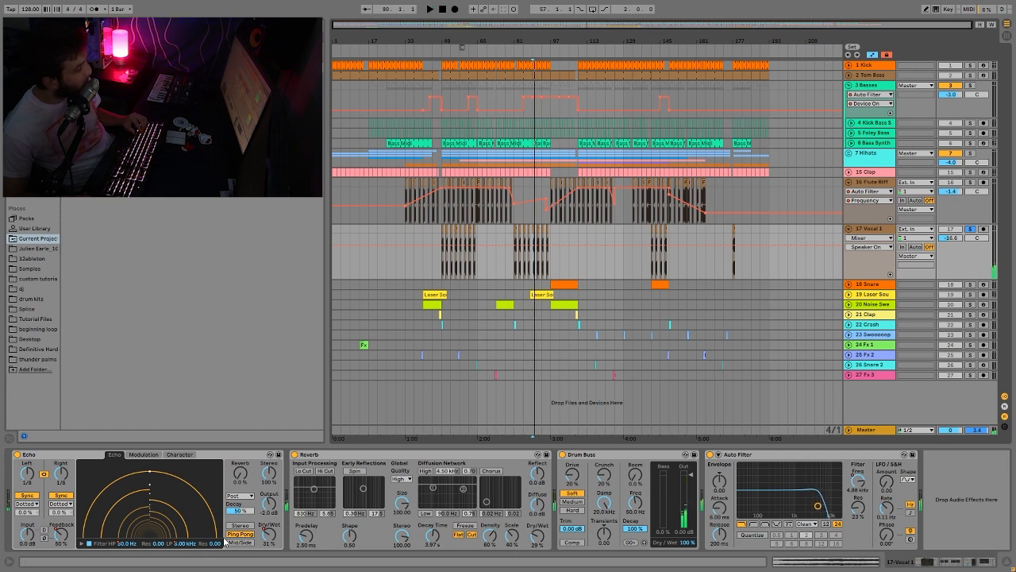
# Show Vocal 1's Echo Dry/Wet automation and audition the echo from bar 93, first soloed and then in the full mix.
pyautogui.click(269, 536)
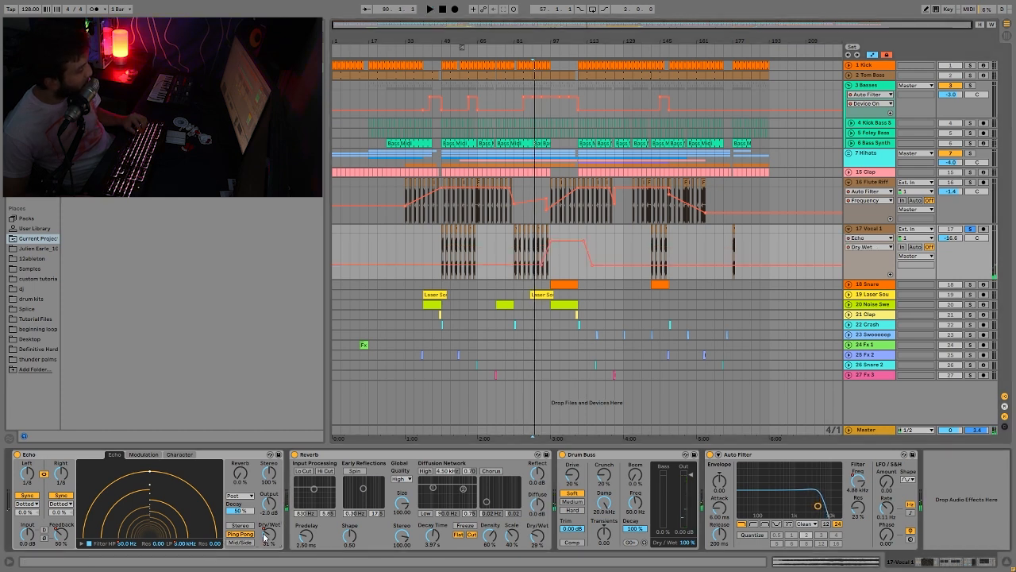
pyautogui.click(543, 240)
pyautogui.press('space')
pyautogui.press('space')
pyautogui.click(970, 229)
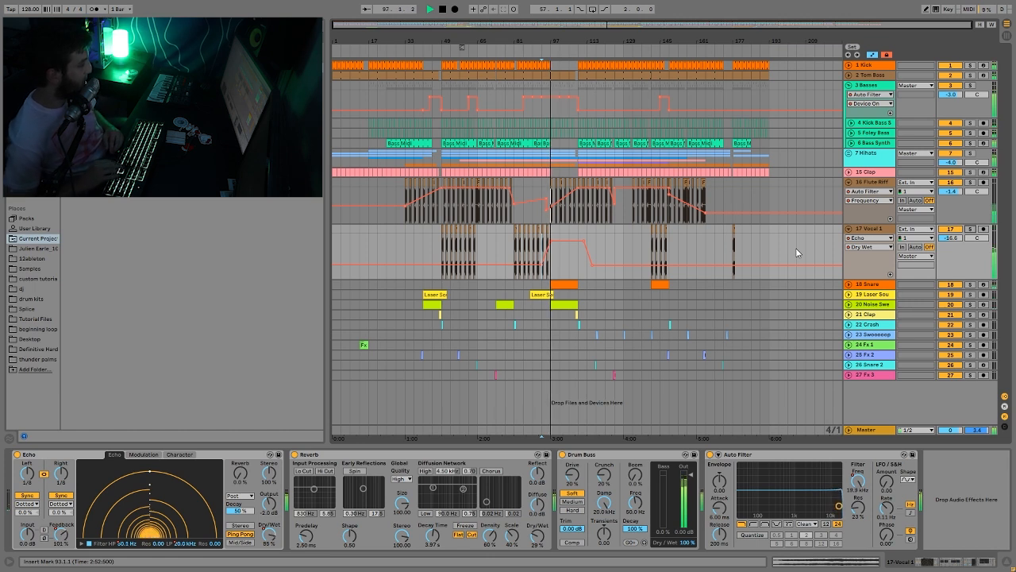
# Show Vocal 1's Echo Feedback automation and audition the echo build-up in the full mix from bar 95.
pyautogui.click(64, 533)
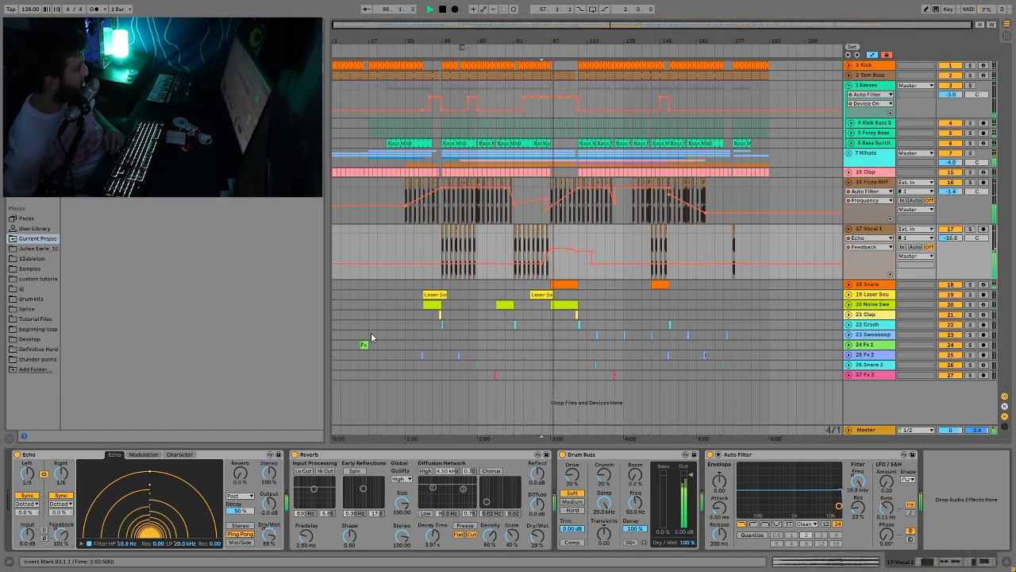
pyautogui.press('space')
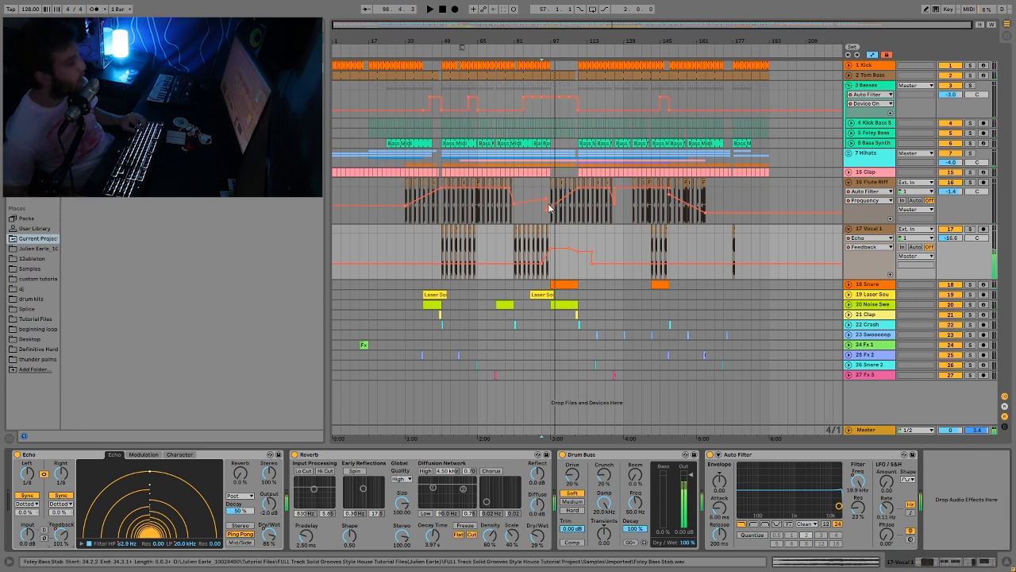
pyautogui.click(530, 259)
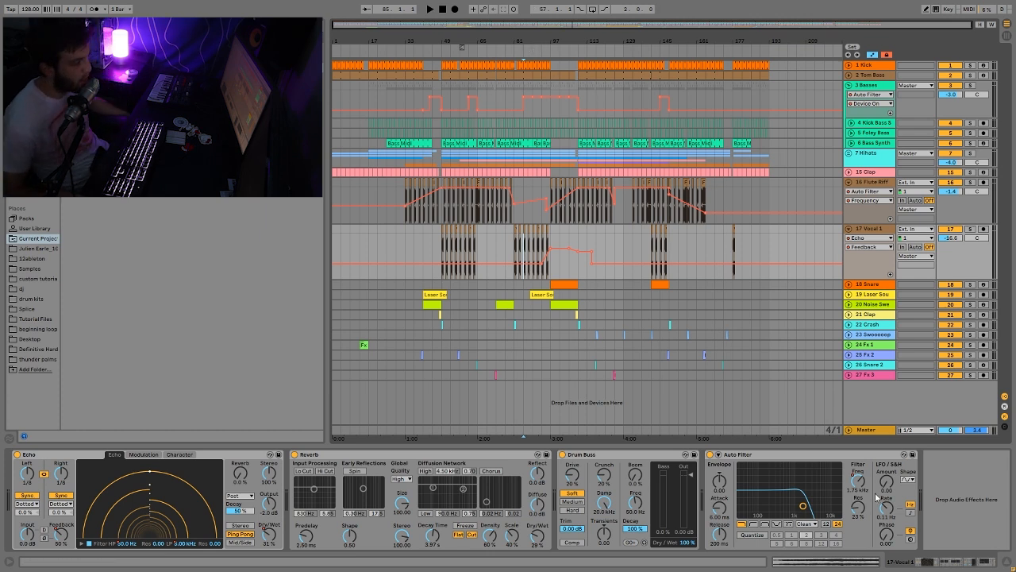
pyautogui.click(546, 233)
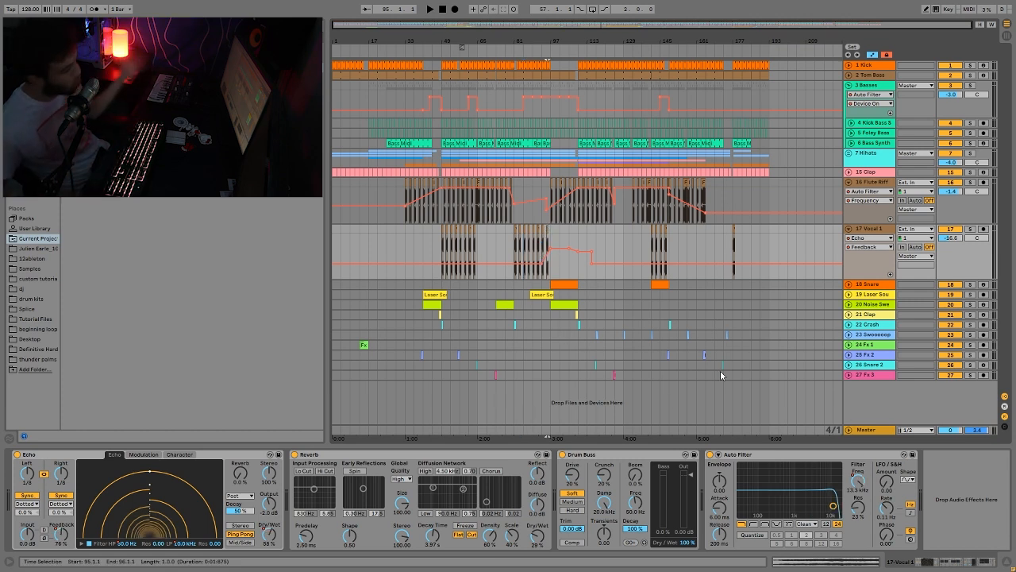
pyautogui.press('space')
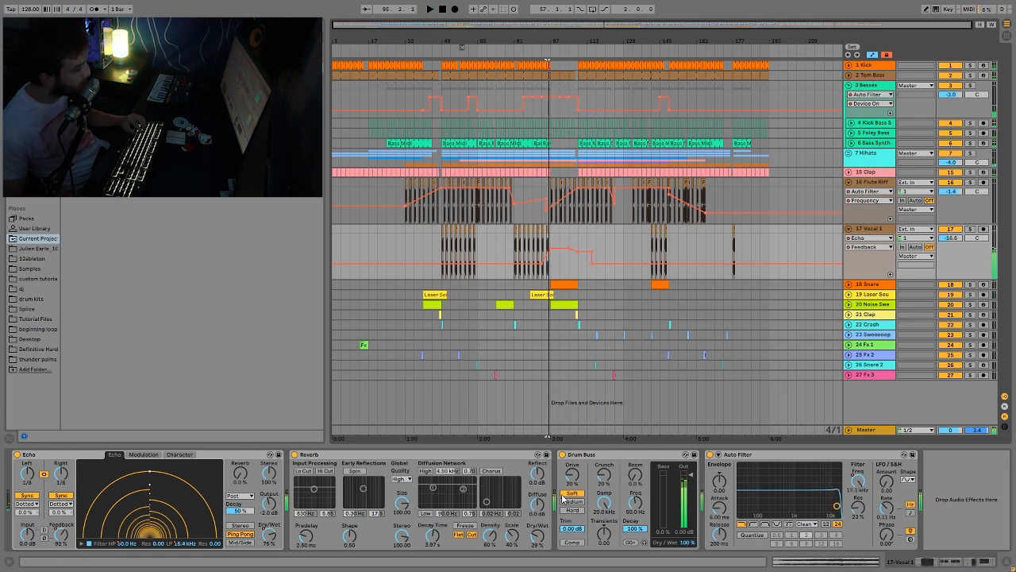
# Show Vocal 1's Auto Filter Frequency automation and audition the vocal from bar 81 and further on with the filter bypassed.
pyautogui.click(863, 481)
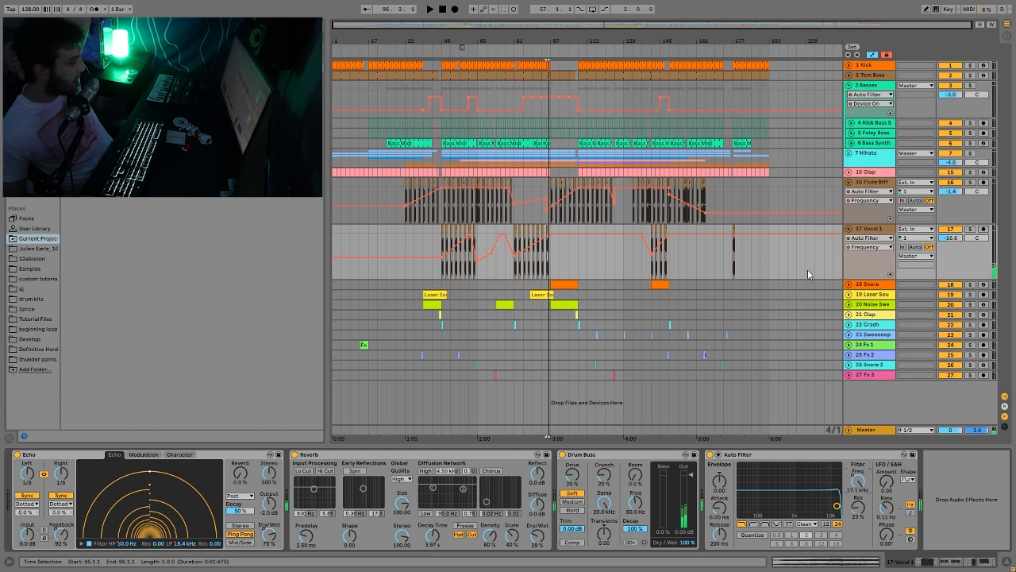
pyautogui.click(733, 266)
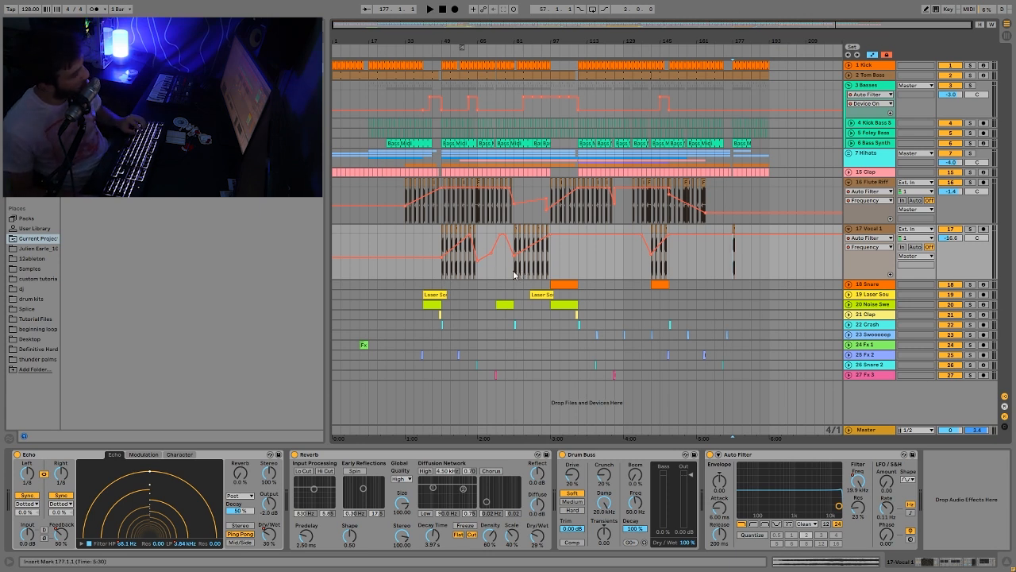
pyautogui.click(710, 455)
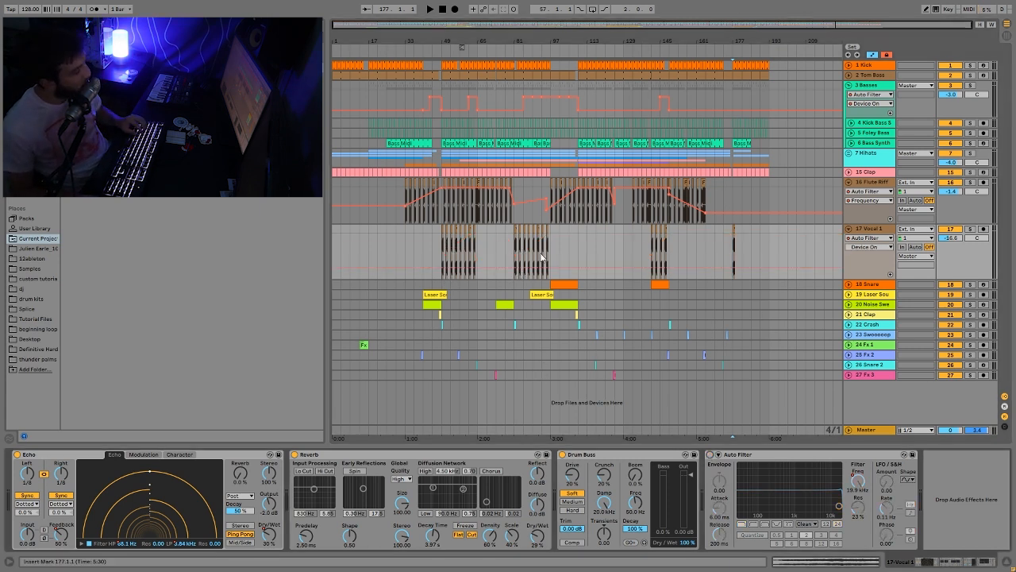
pyautogui.click(509, 255)
pyautogui.press('space')
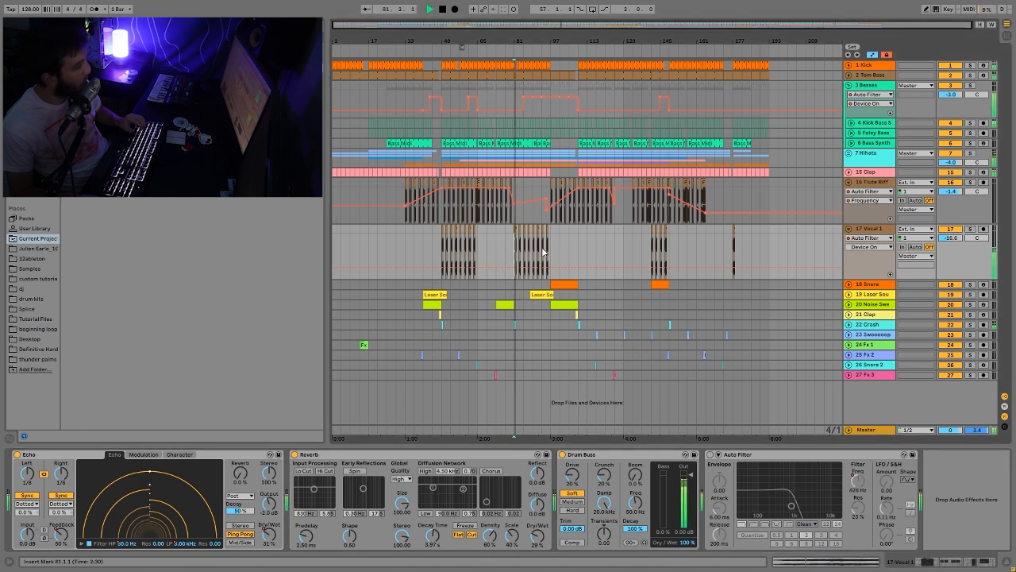
pyautogui.click(533, 246)
pyautogui.click(543, 245)
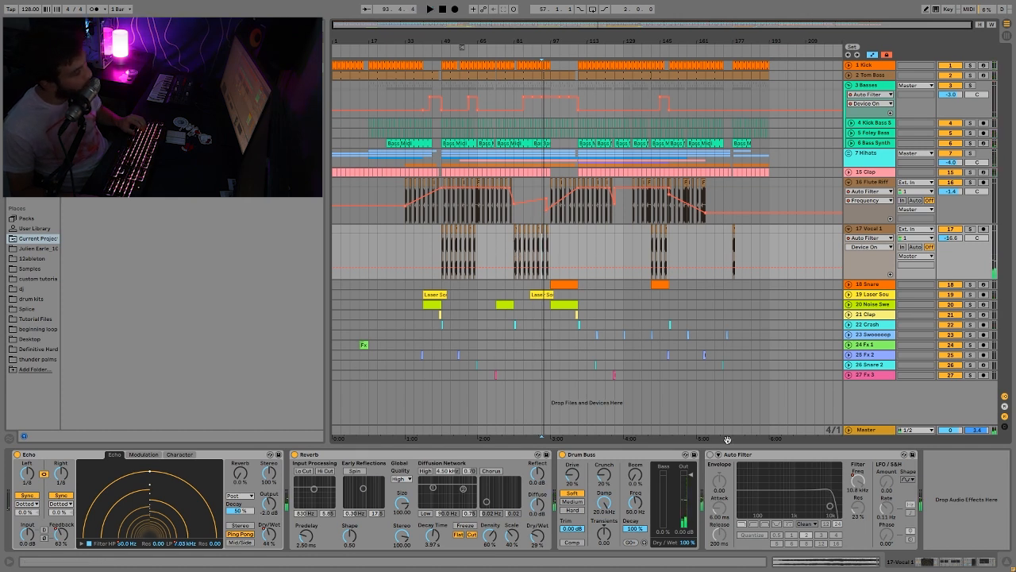
# Switch Vocal 1's Auto Filter back on and audition the filtered vocal from bar 81 and bar 93.
pyautogui.click(710, 454)
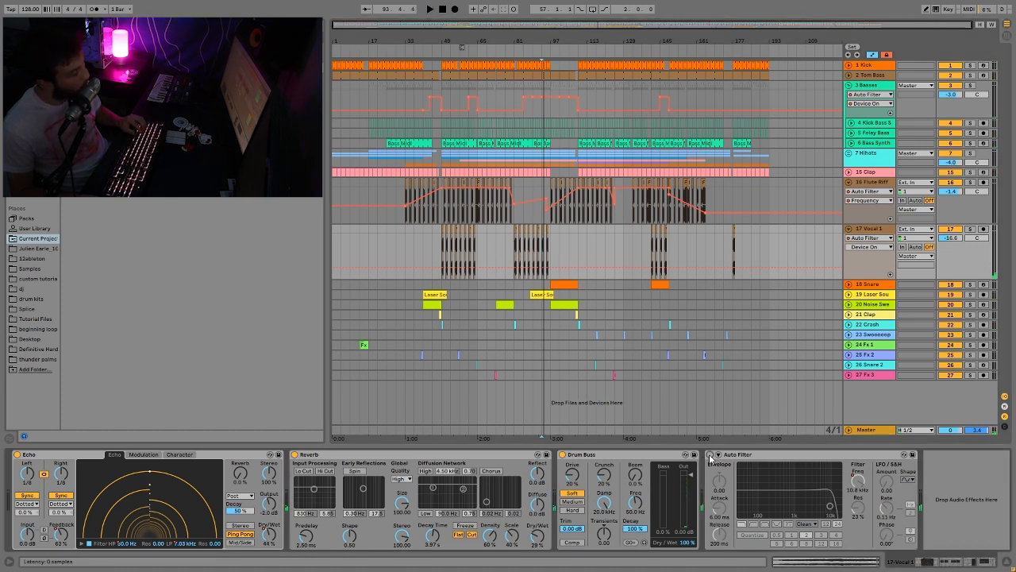
pyautogui.click(516, 253)
pyautogui.press('space')
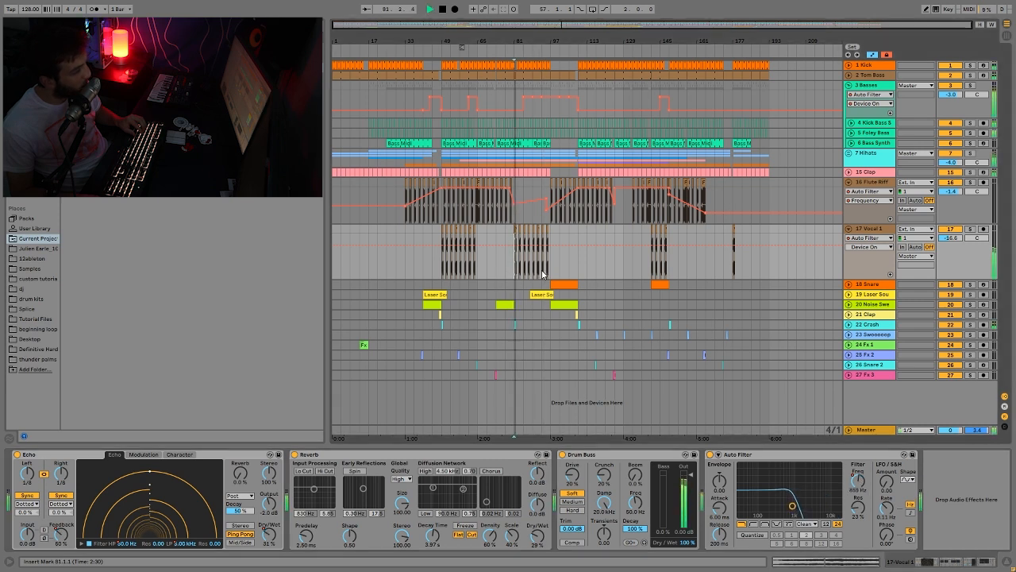
pyautogui.press('space')
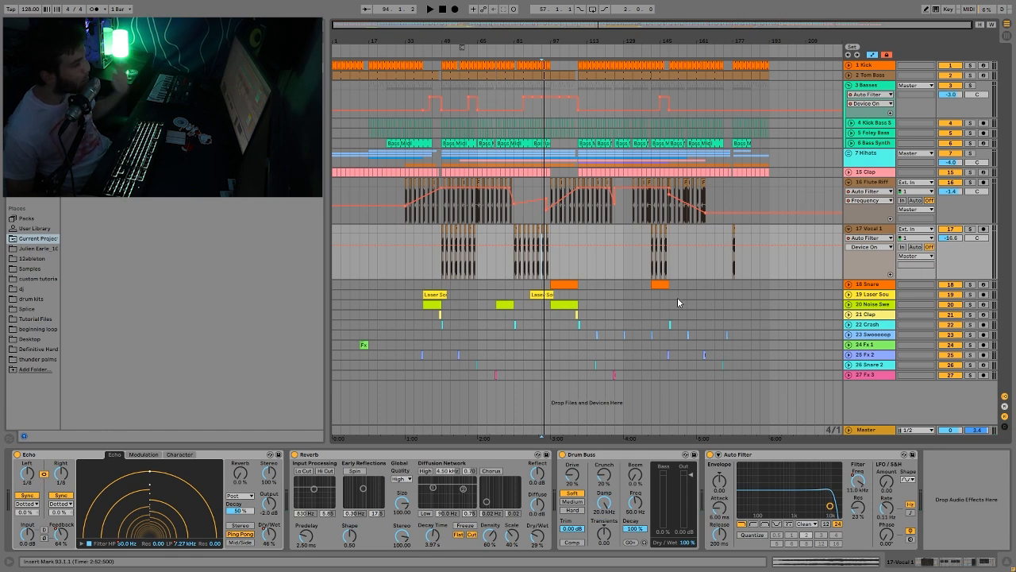
# Highlight the transition and effect layers from Snare to Fx 3 across bars 5 to 193, and clear the selection.
pyautogui.click(862, 222)
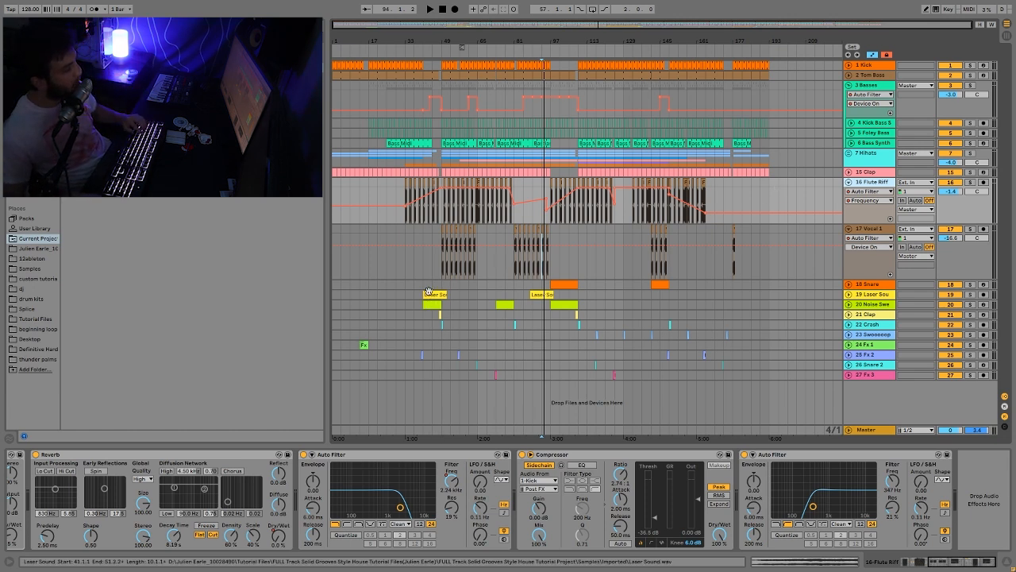
pyautogui.moveTo(341, 278); pyautogui.dragTo(771, 374)
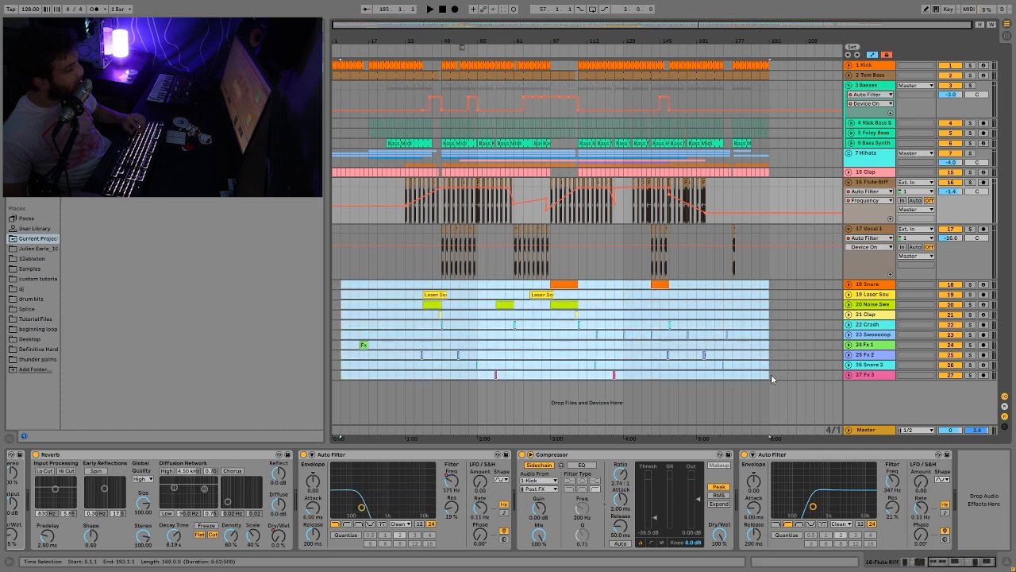
pyautogui.click(736, 362)
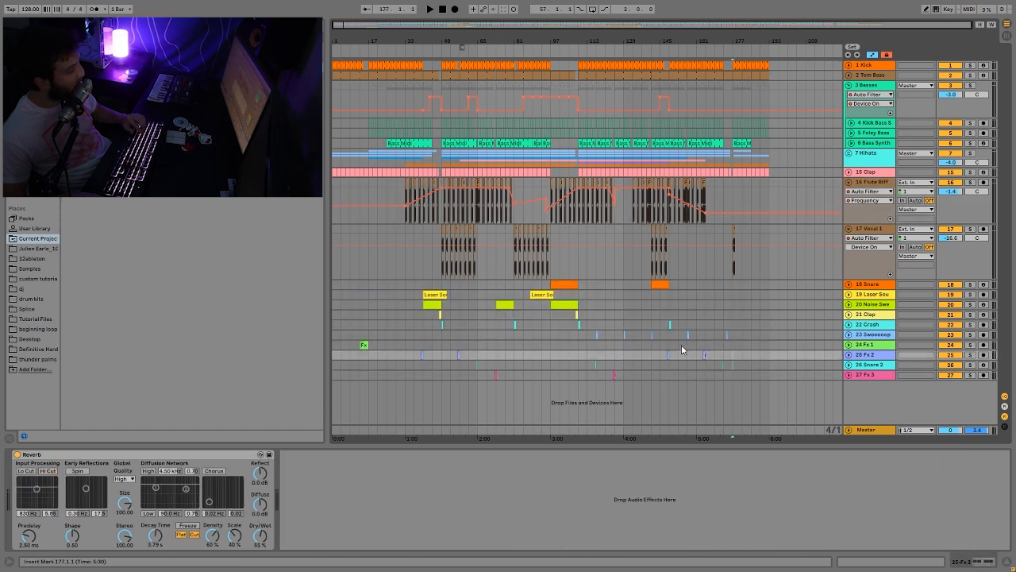
# Unfold the Snare track, audition it soloed from bar 105, unsolo it, and place the marker at bar 109 on the Hihats.
pyautogui.click(848, 284)
pyautogui.click(568, 316)
pyautogui.press('space')
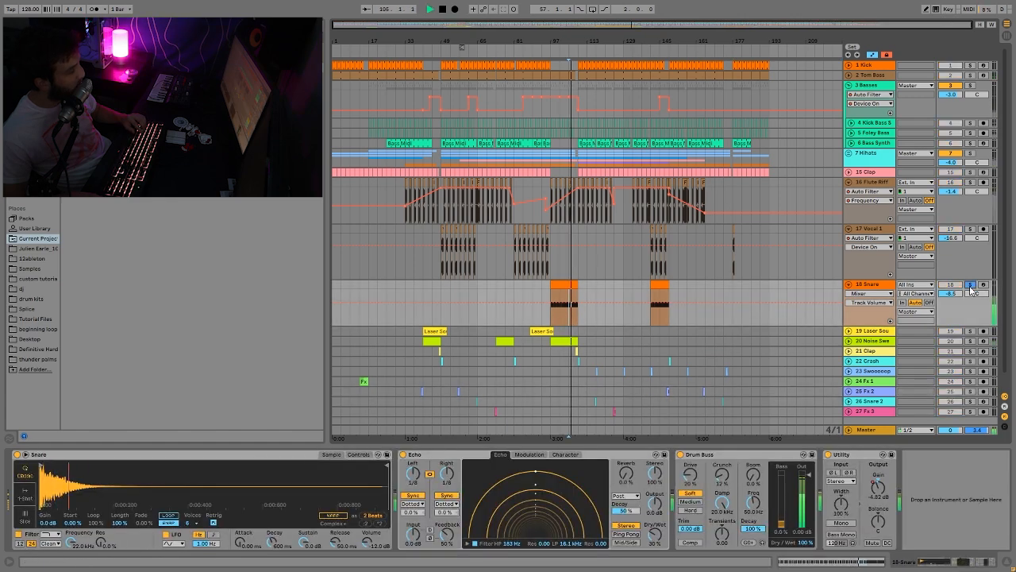
pyautogui.press('space')
pyautogui.scroll(-1, 879, 377)
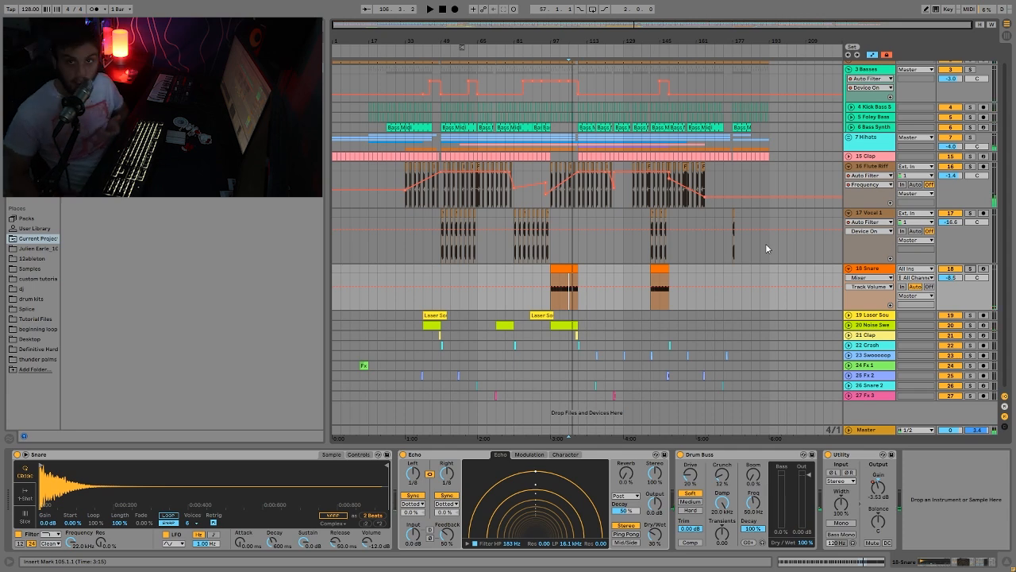
pyautogui.scroll(2, 766, 243)
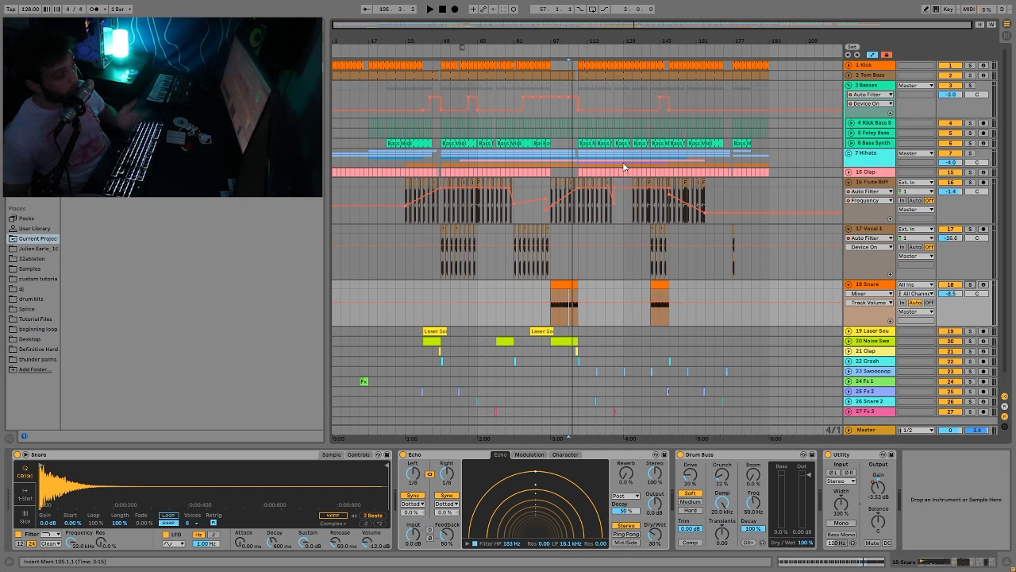
pyautogui.click(577, 161)
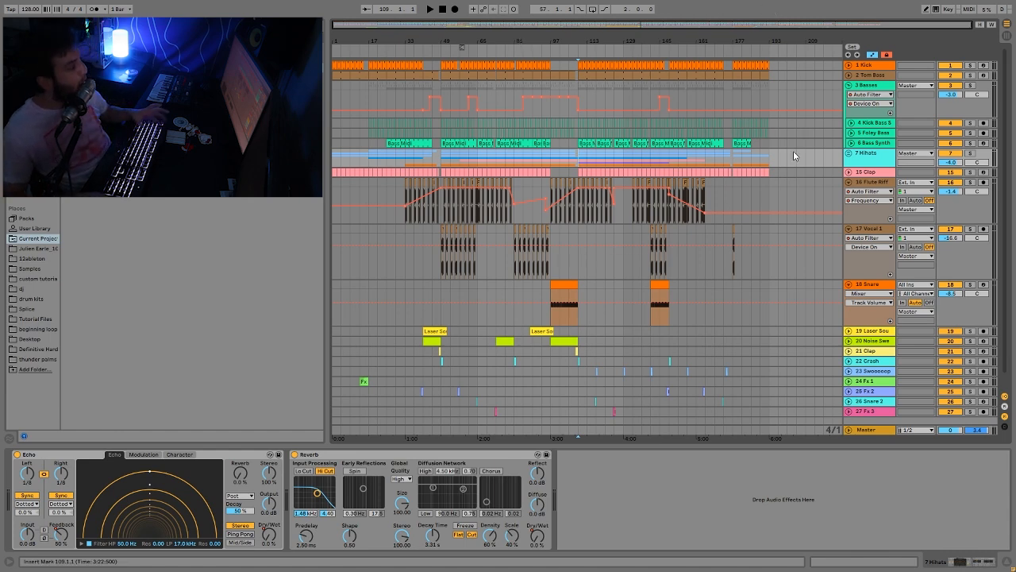
# Select the tracks from Snare to Fx 3 together, fold the Snare track, and place the marker at bar 105.
pyautogui.scroll(-1, 803, 127)
pyautogui.click(872, 270)
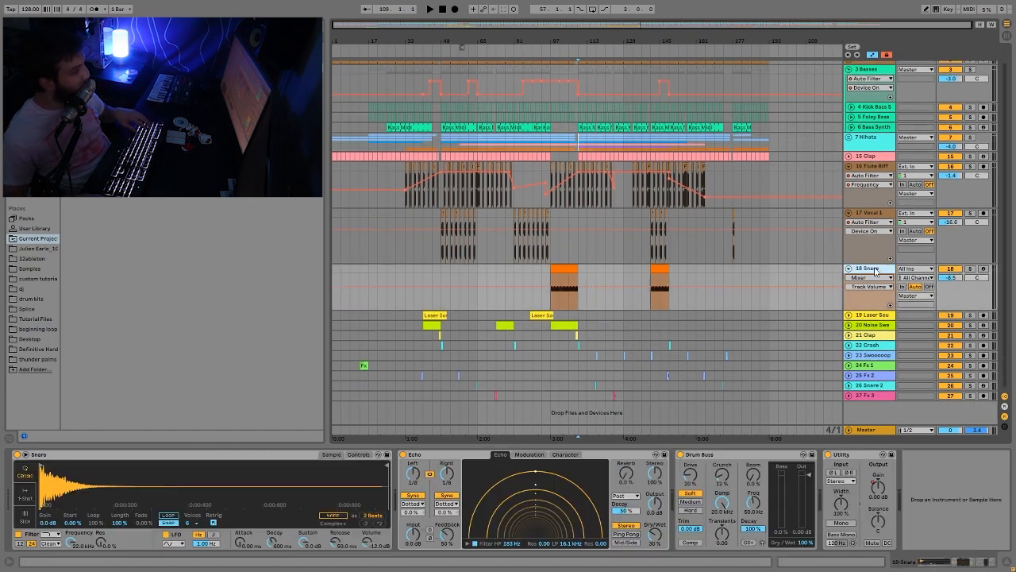
pyautogui.click(872, 395)
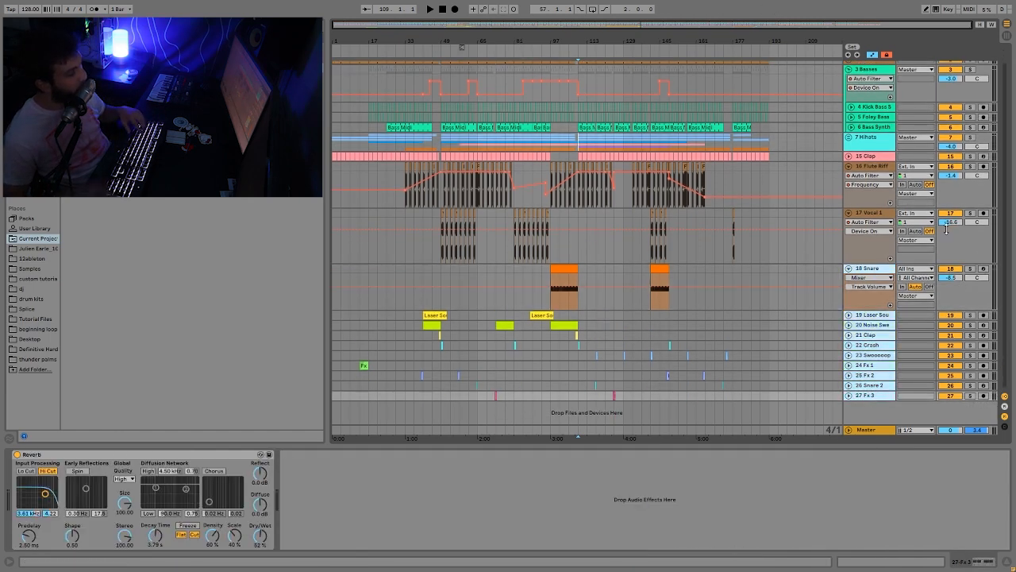
pyautogui.scroll(1, 715, 239)
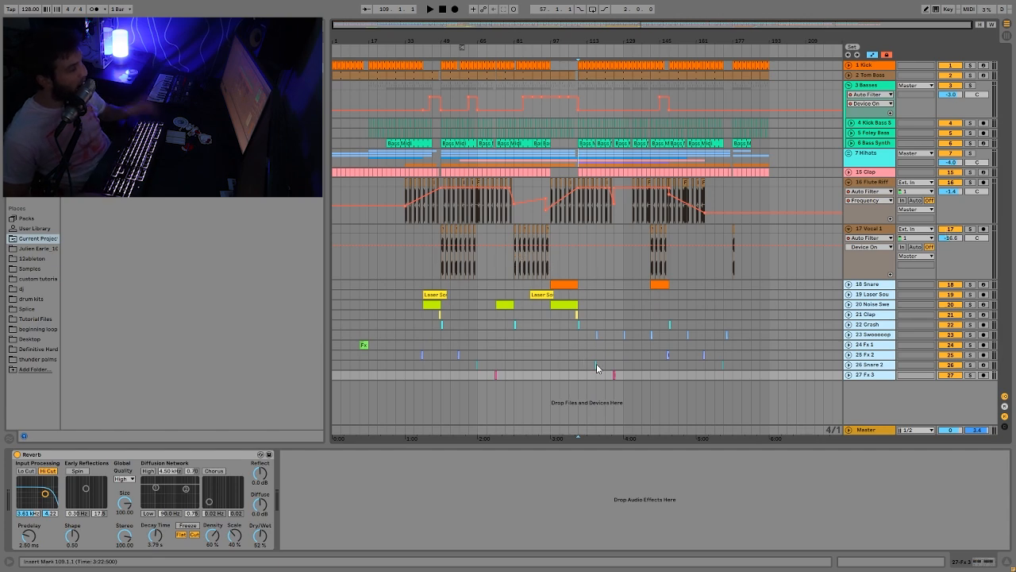
pyautogui.click(567, 264)
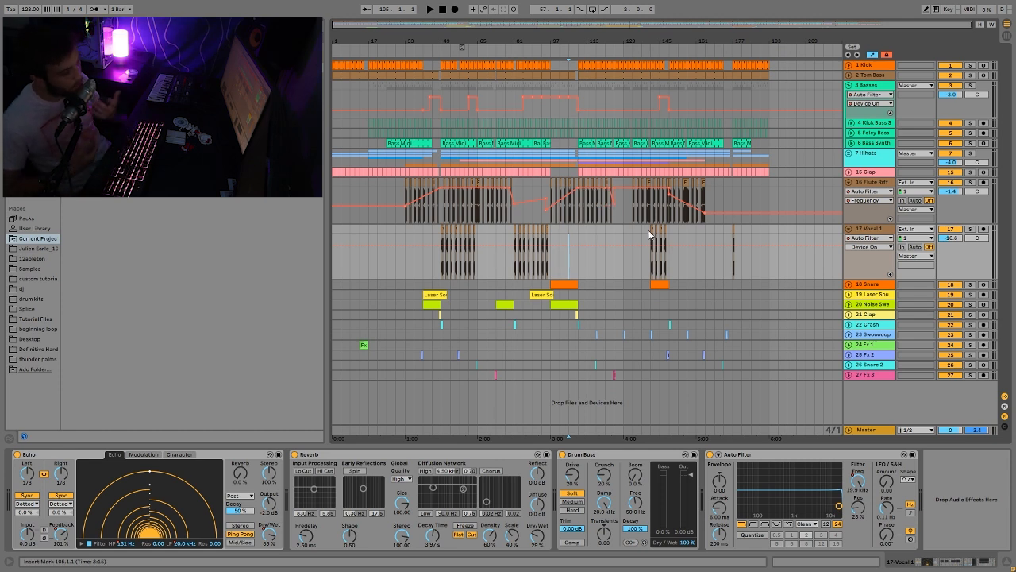
# Audition the Laser Sound clip from bar 88 and delete the Flute Riff filter frequency breakpoint just before bar 97.
pyautogui.click(548, 295)
pyautogui.press('space')
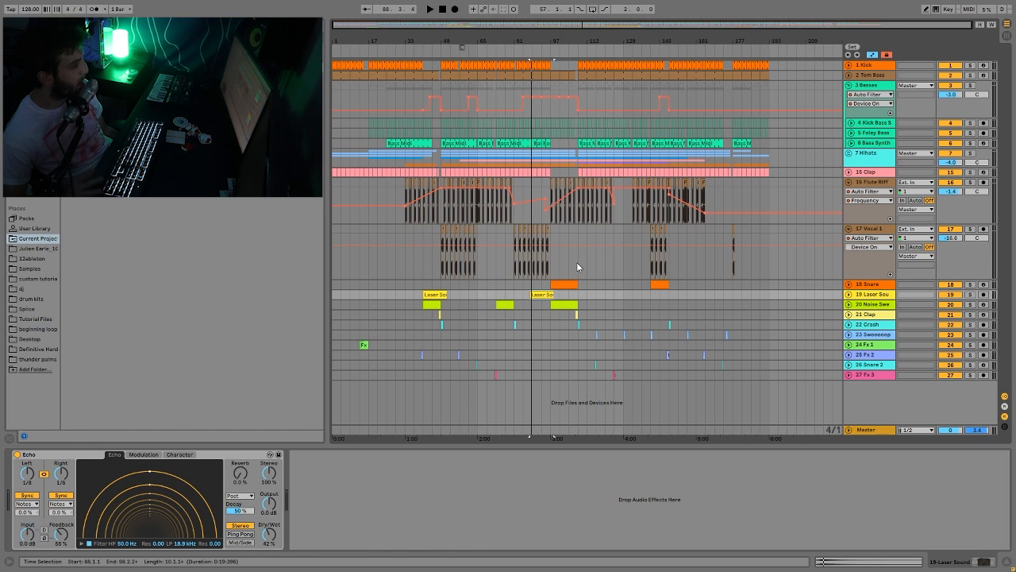
pyautogui.click(548, 200)
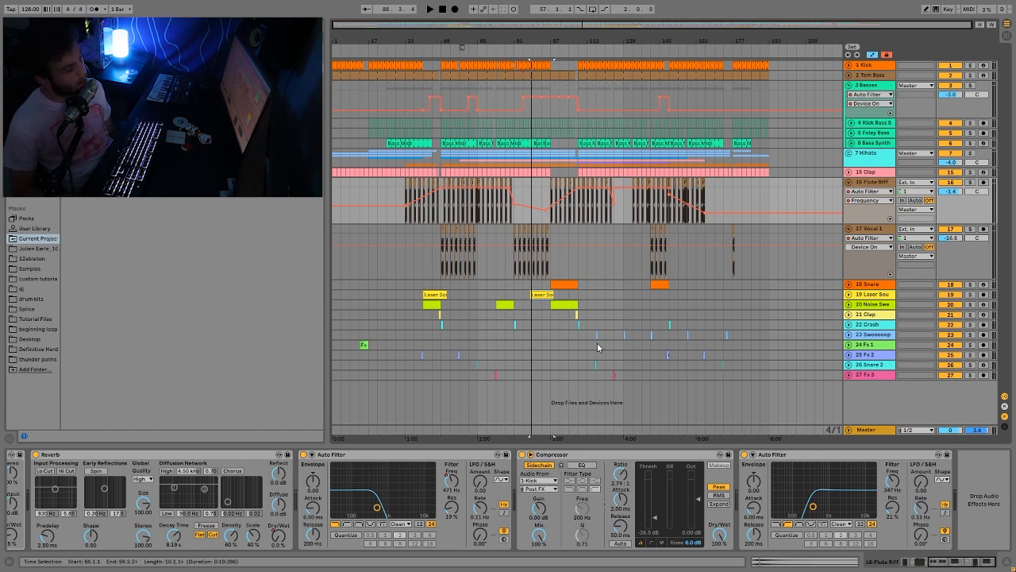
# Highlight the layers from Clap to Fx 3 across bars 101 to 174 and show the Crash track's devices.
pyautogui.moveTo(561, 318); pyautogui.dragTo(728, 379)
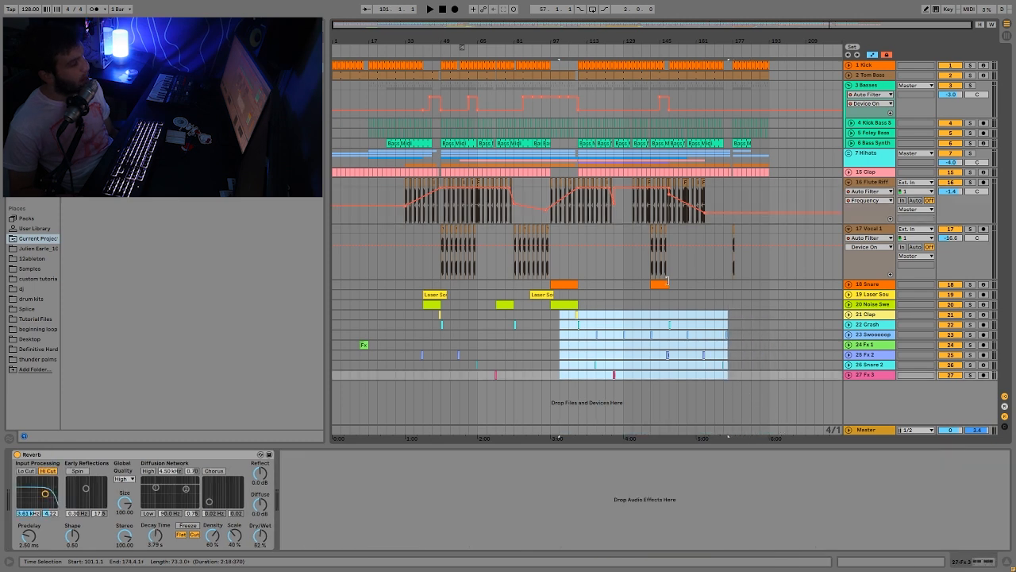
pyautogui.click(872, 325)
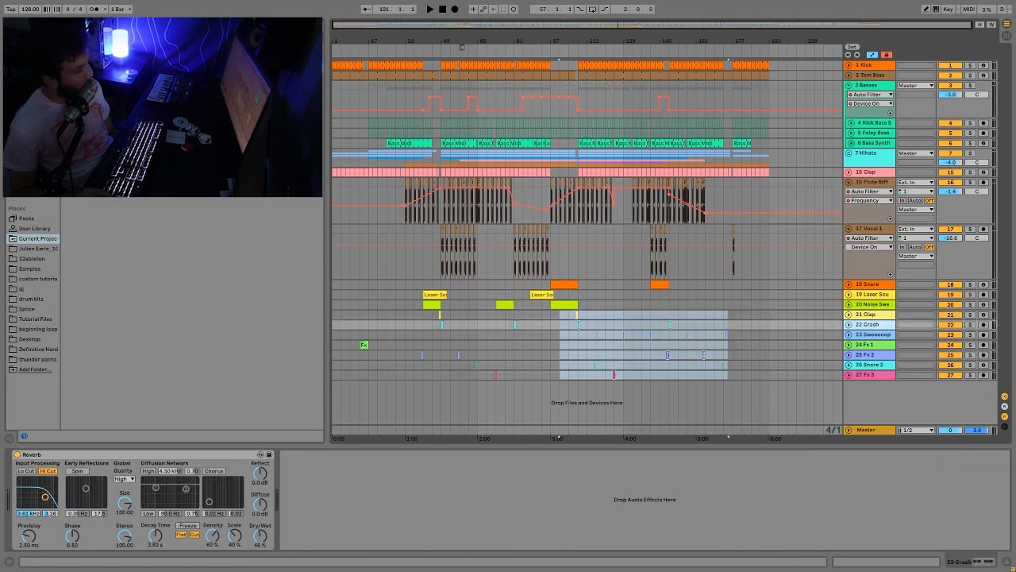
# Unfold the Snare track, show its Utility Gain automation, and audition the volume build in the full mix from bar 105.
pyautogui.click(871, 284)
pyautogui.click(848, 284)
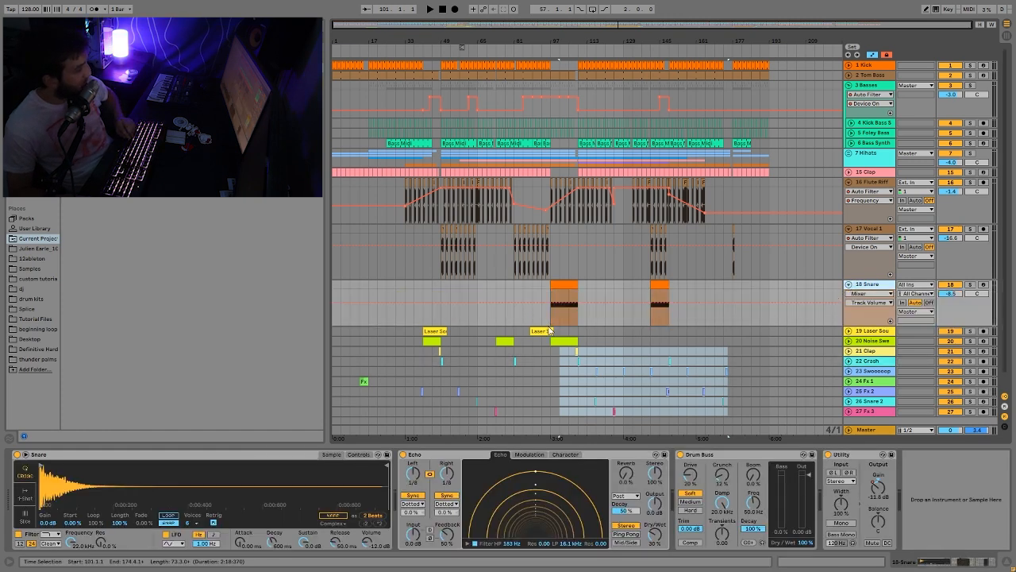
pyautogui.click(579, 322)
pyautogui.press('space')
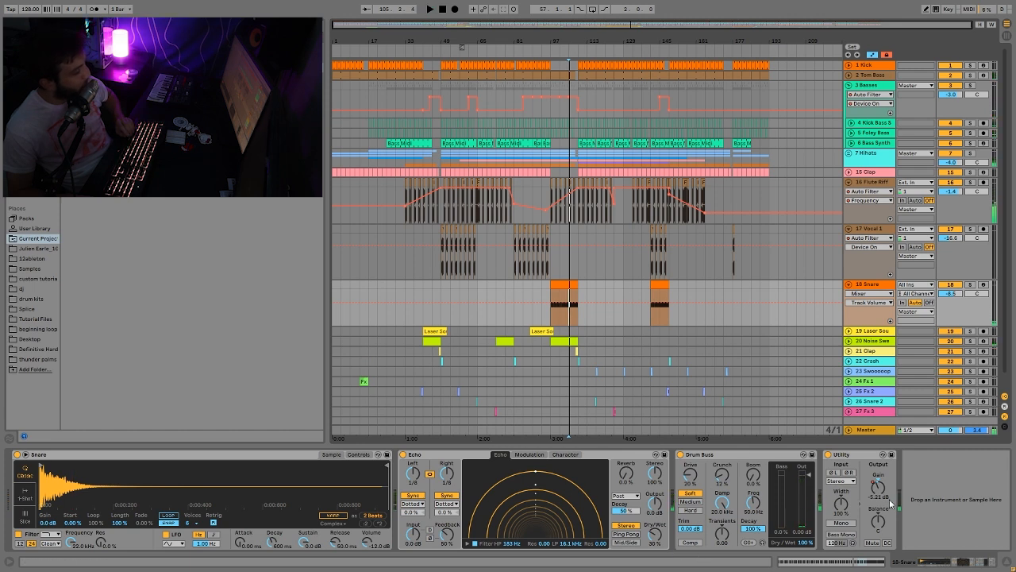
pyautogui.click(877, 490)
pyautogui.press('space')
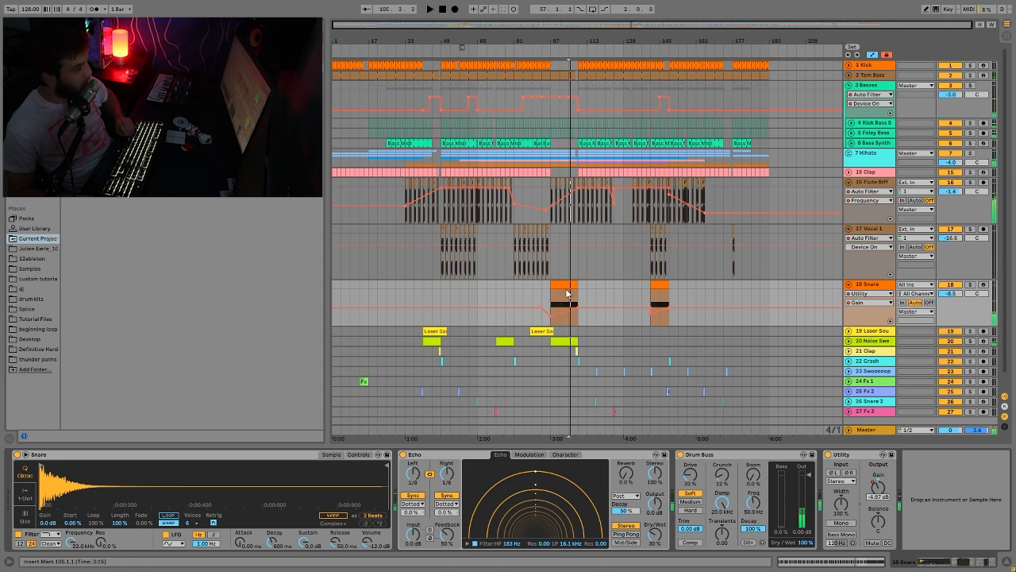
# Open the first Snare clip's MIDI notes, audition the roll from bars 97 and 105, and return to the track's devices.
pyautogui.press('space')
pyautogui.doubleClick(566, 284)
pyautogui.press('space')
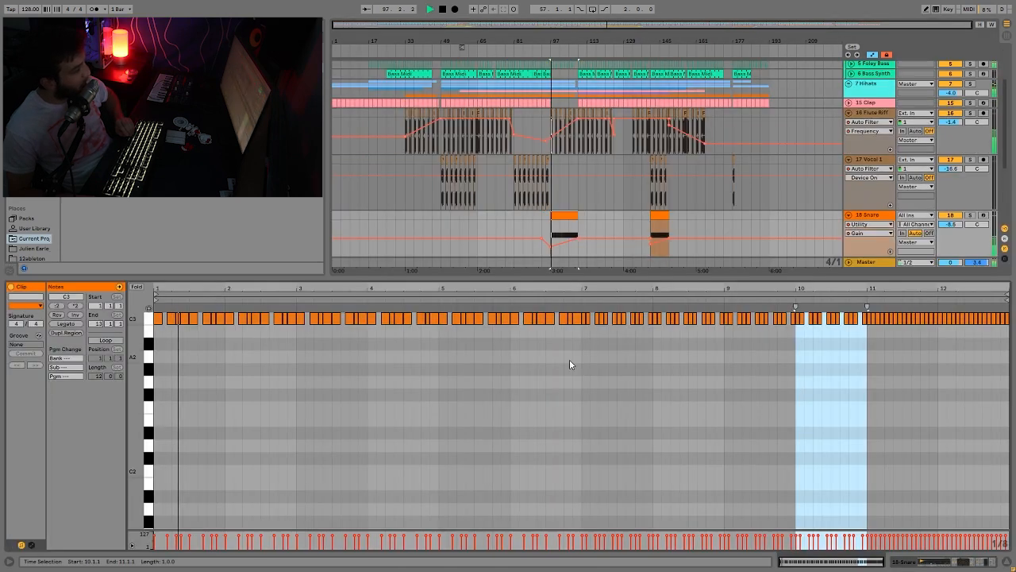
pyautogui.click(569, 232)
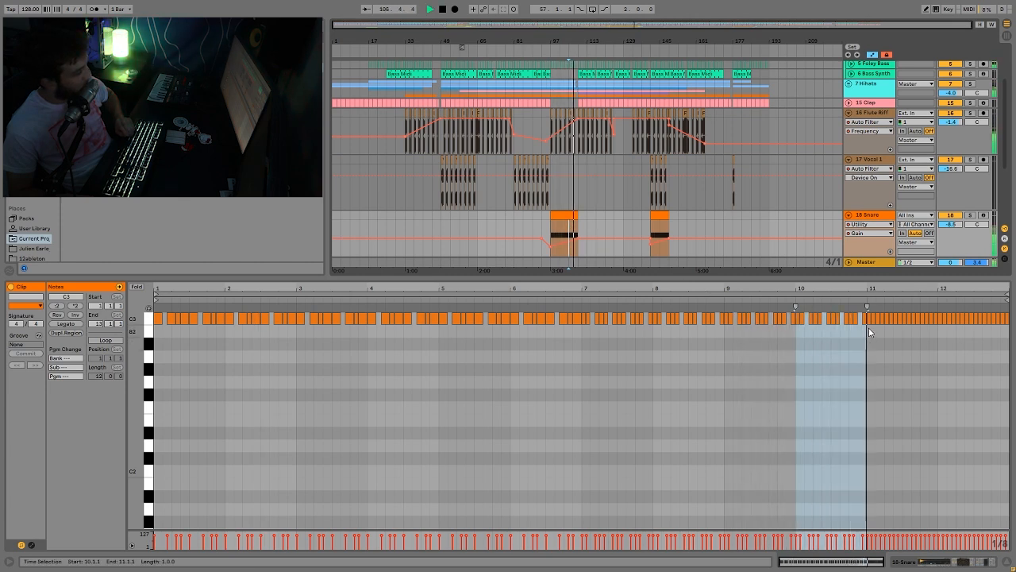
pyautogui.click(867, 221)
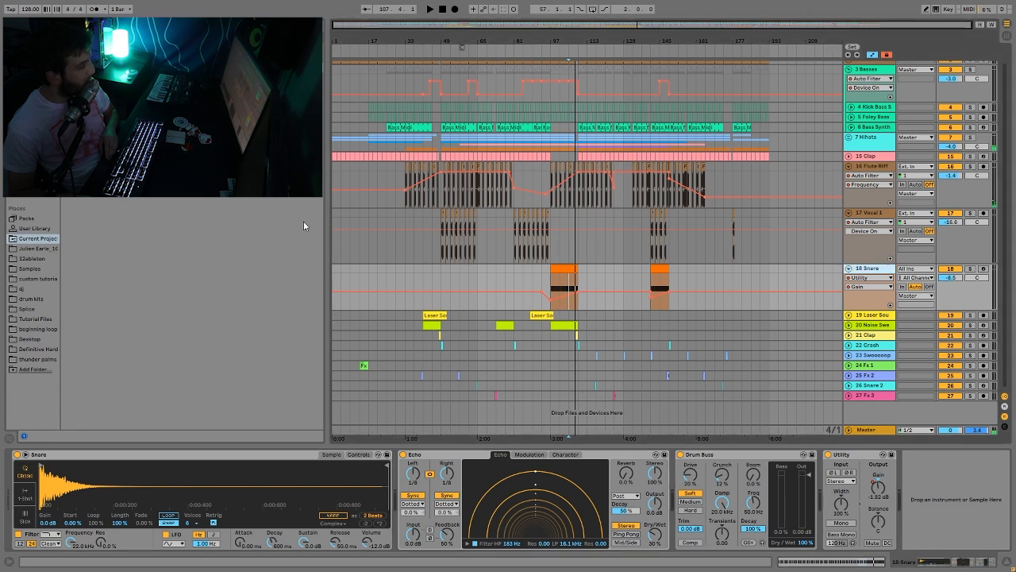
# Show the Laser Sound track's Echo device and audition its second clip in the full mix from bar 88.
pyautogui.click(536, 315)
pyautogui.press('space')
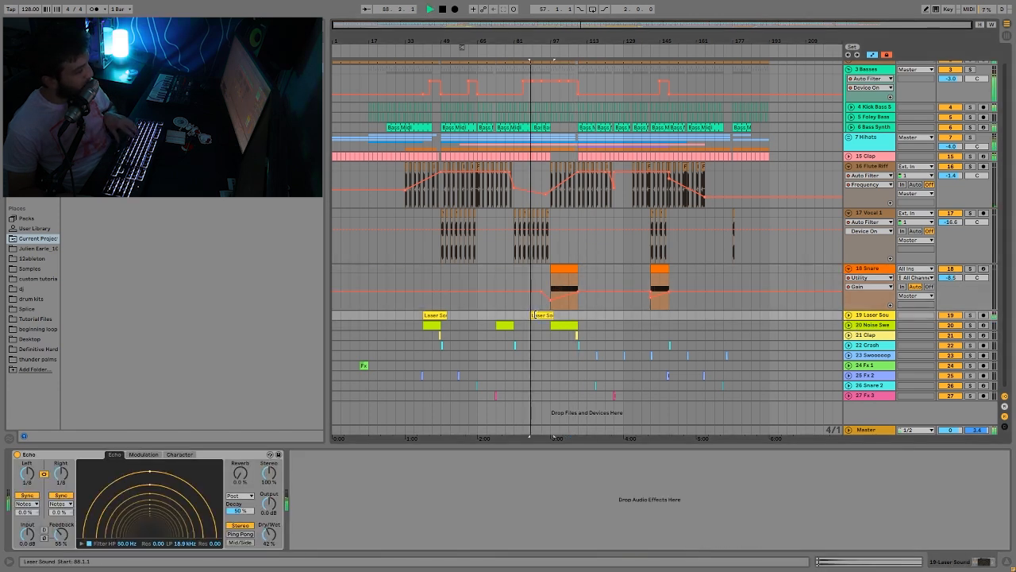
pyautogui.press('space')
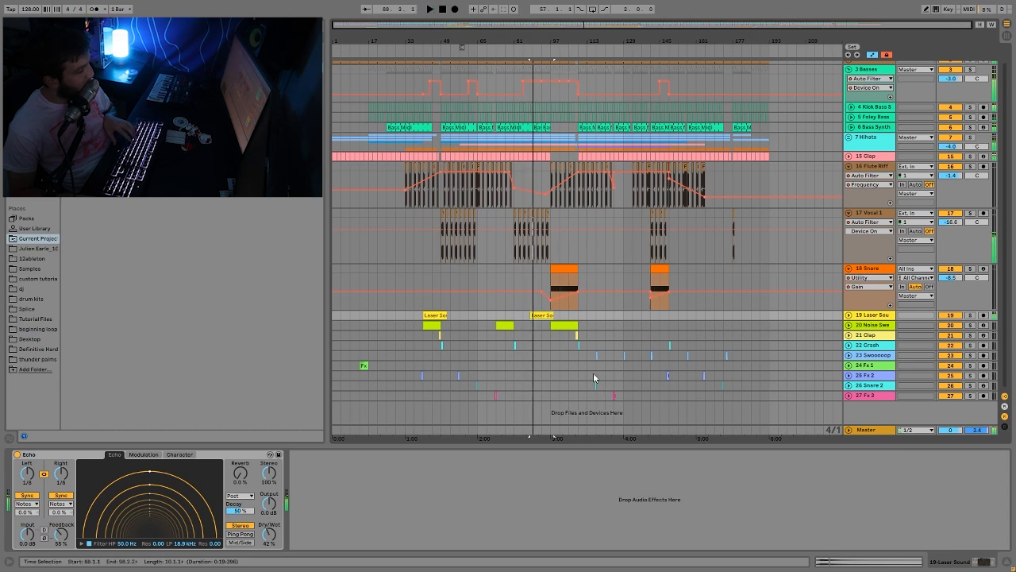
# Unfold the Noise Sweep track and audition it in the full mix from bar 105.
pyautogui.click(849, 325)
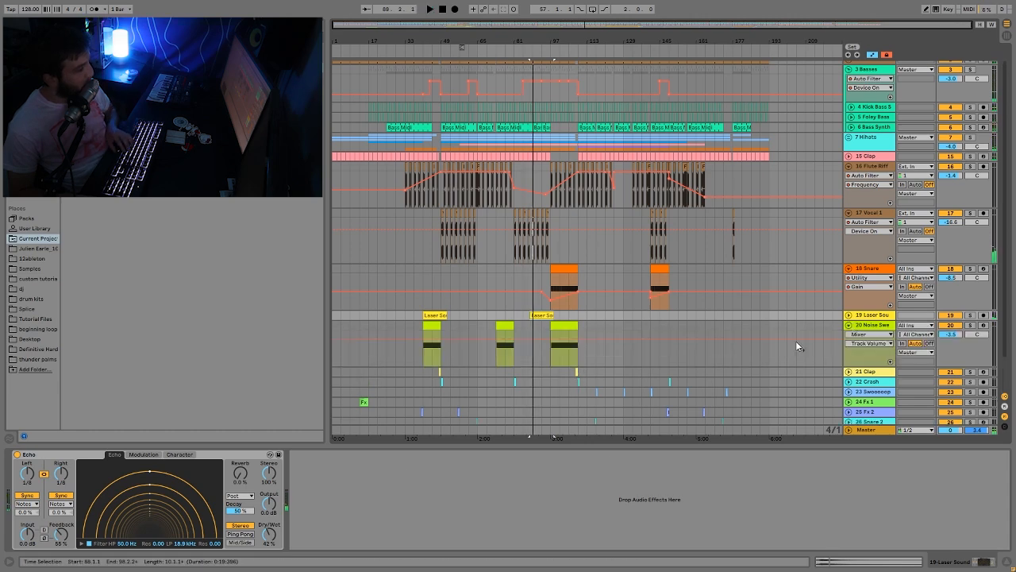
pyautogui.click(567, 362)
pyautogui.press('space')
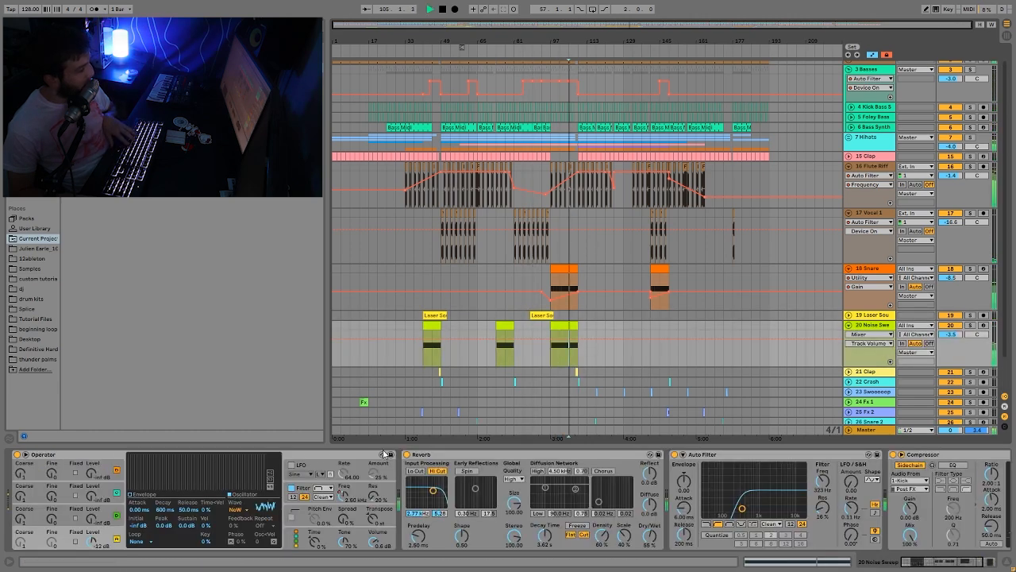
# Show the Noise Sweep's Operator Filter Freq automation and view the remaining devices in its chain.
pyautogui.click(338, 498)
pyautogui.press('space')
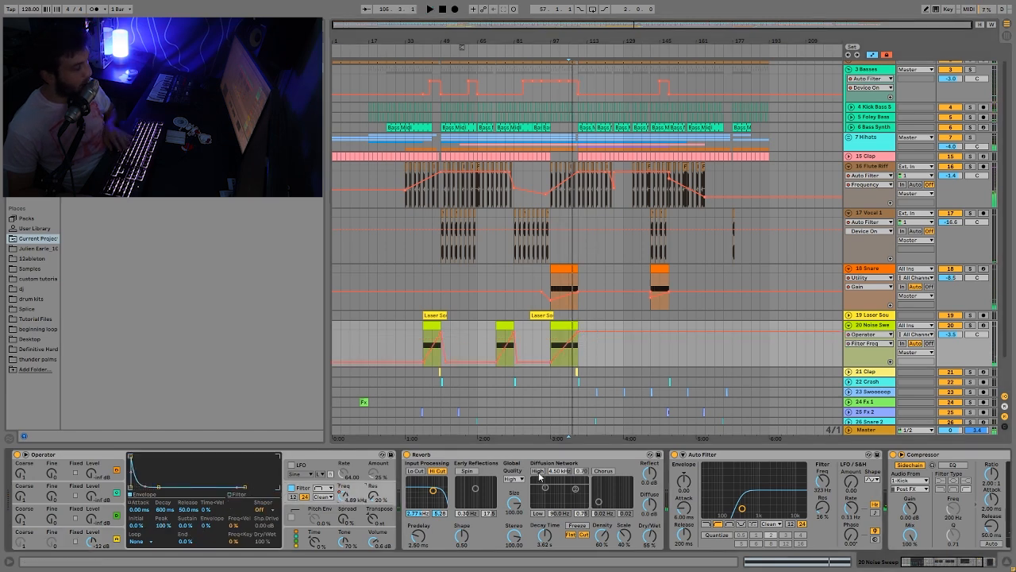
pyautogui.hscroll(3, 594, 474)
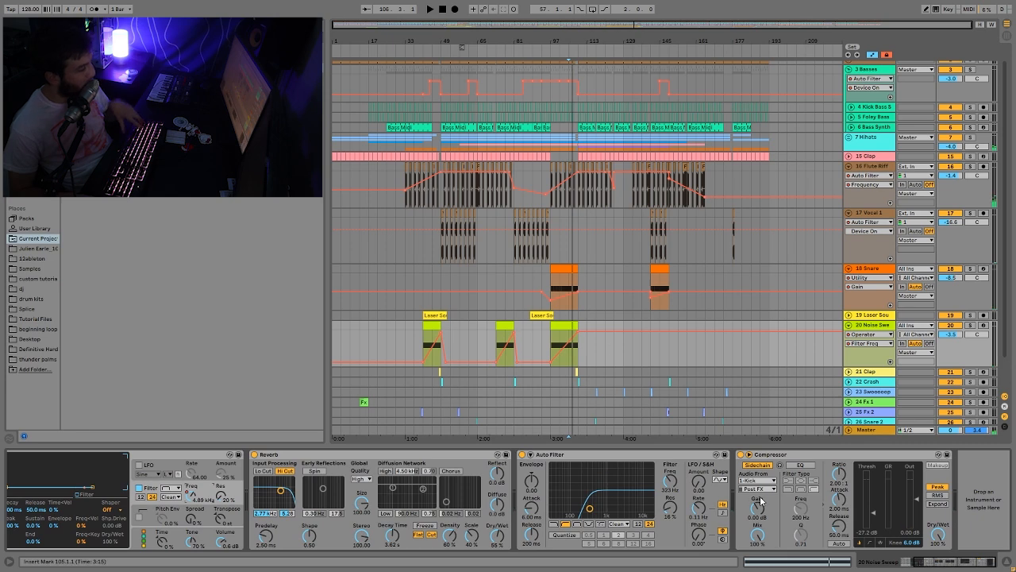
# Show the Clap track's devices and audition its second clip, at the end of the build-up, in the full mix.
pyautogui.scroll(-2, 806, 286)
pyautogui.click(858, 337)
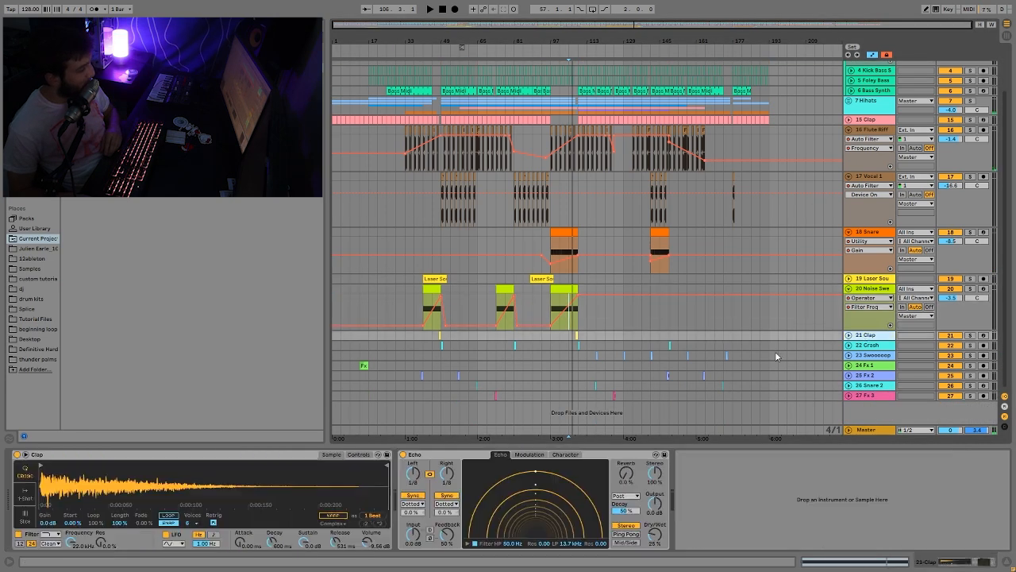
pyautogui.click(575, 335)
pyautogui.press('space')
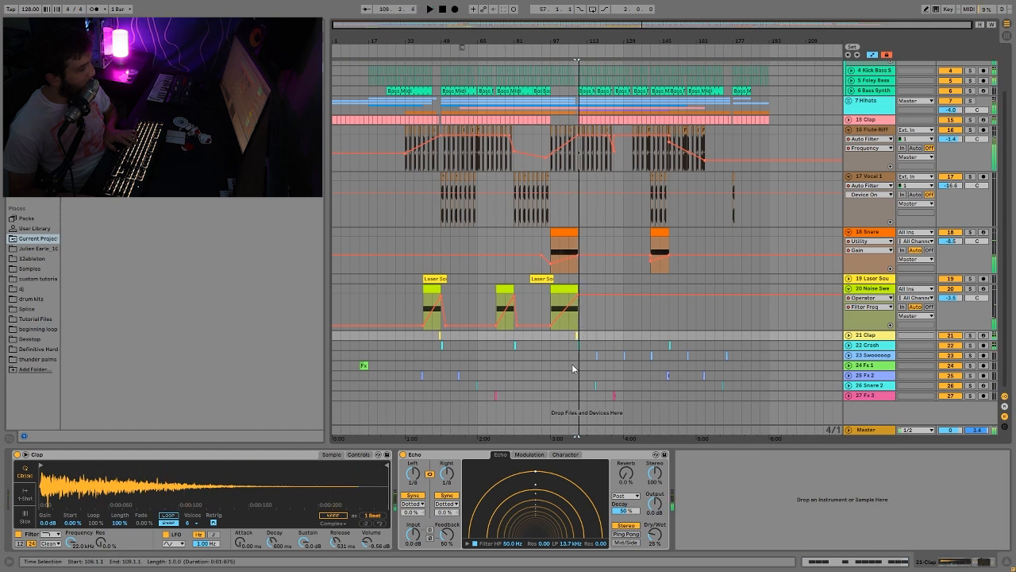
# View track 23's devices from its clip at bar 117, and audition the first clips of Fx 1, Fx 2, Snare 2 and Fx 3.
pyautogui.click(596, 355)
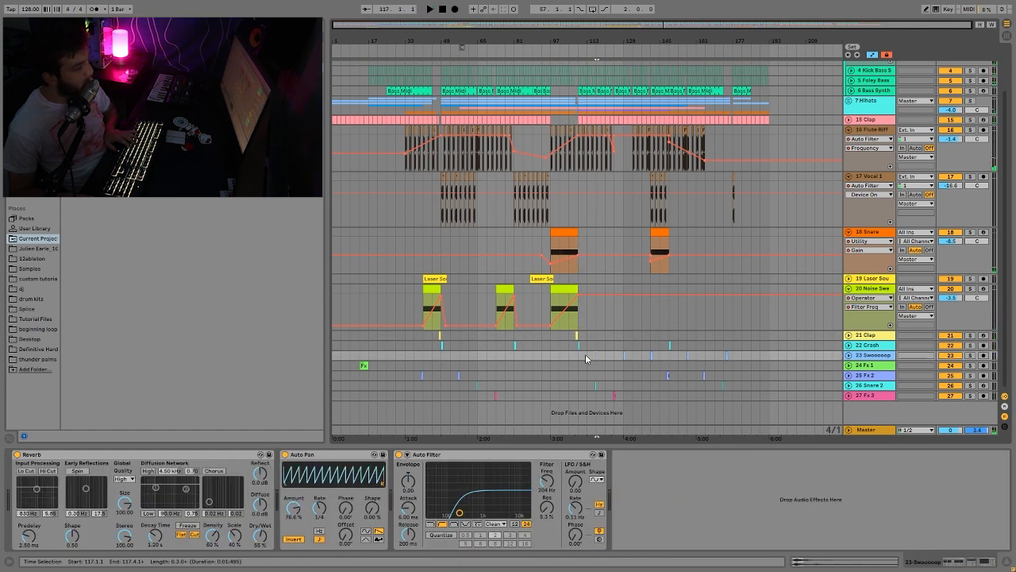
pyautogui.click(360, 365)
pyautogui.press('space')
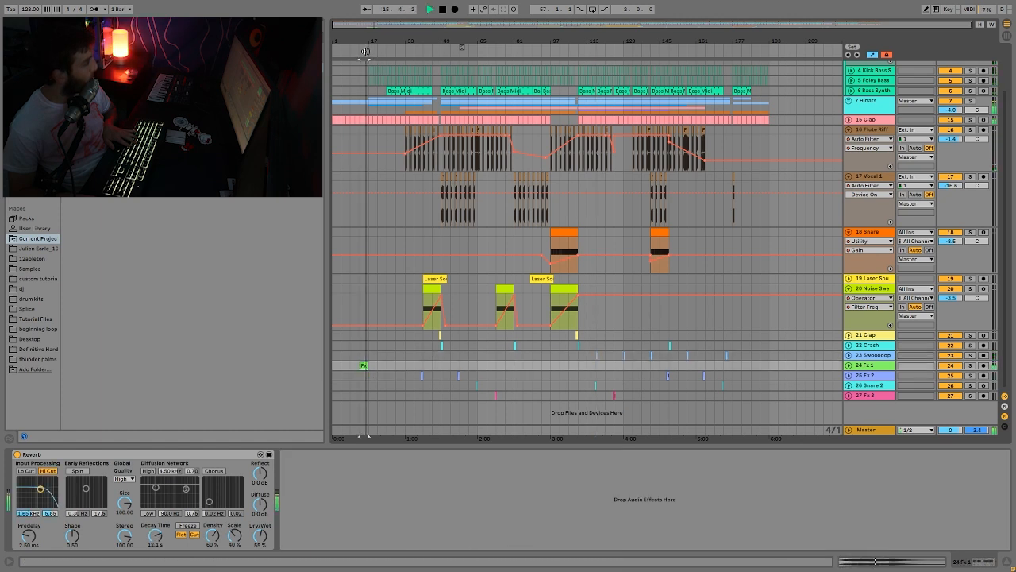
pyautogui.click(422, 378)
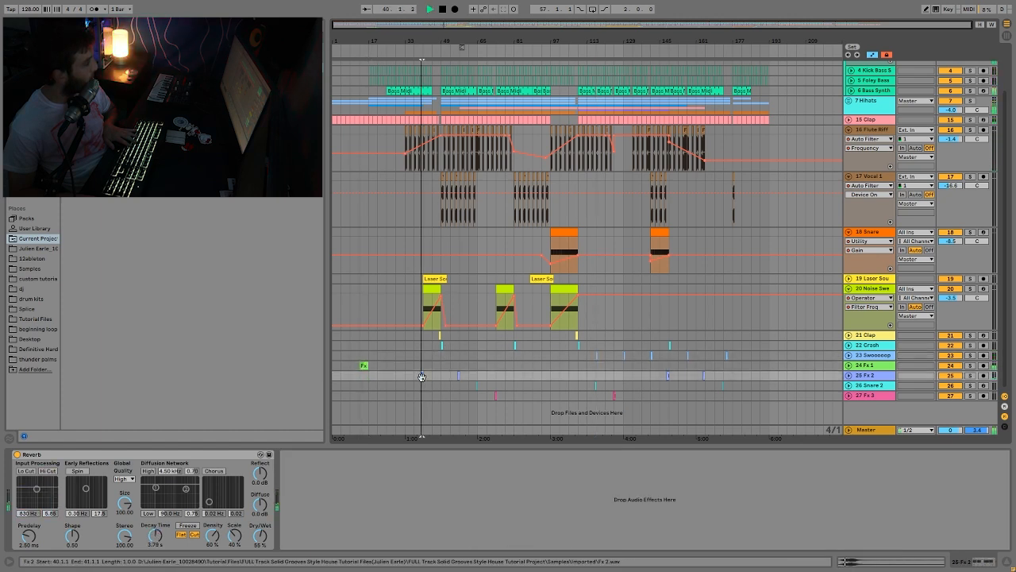
pyautogui.click(478, 386)
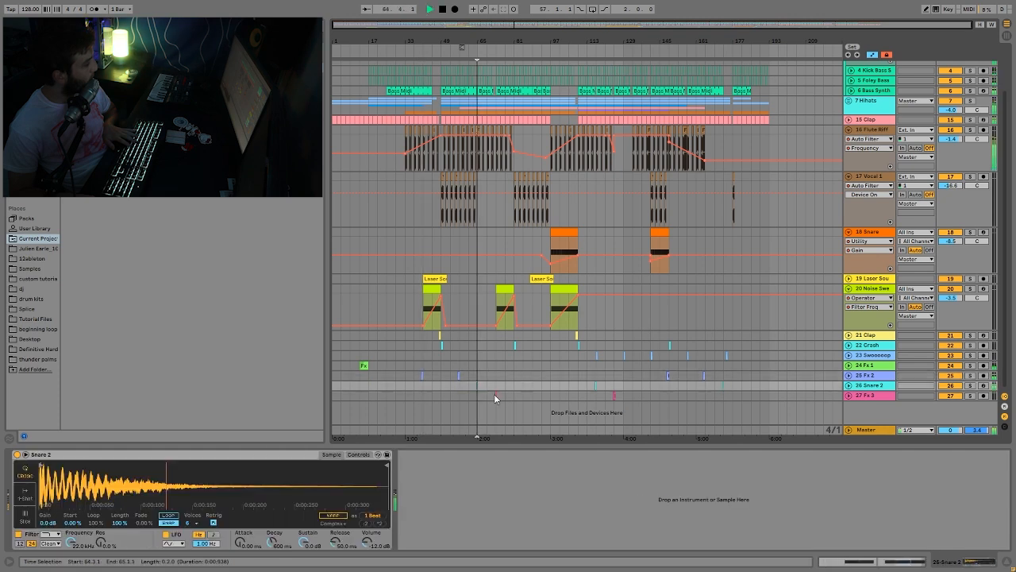
pyautogui.click(495, 395)
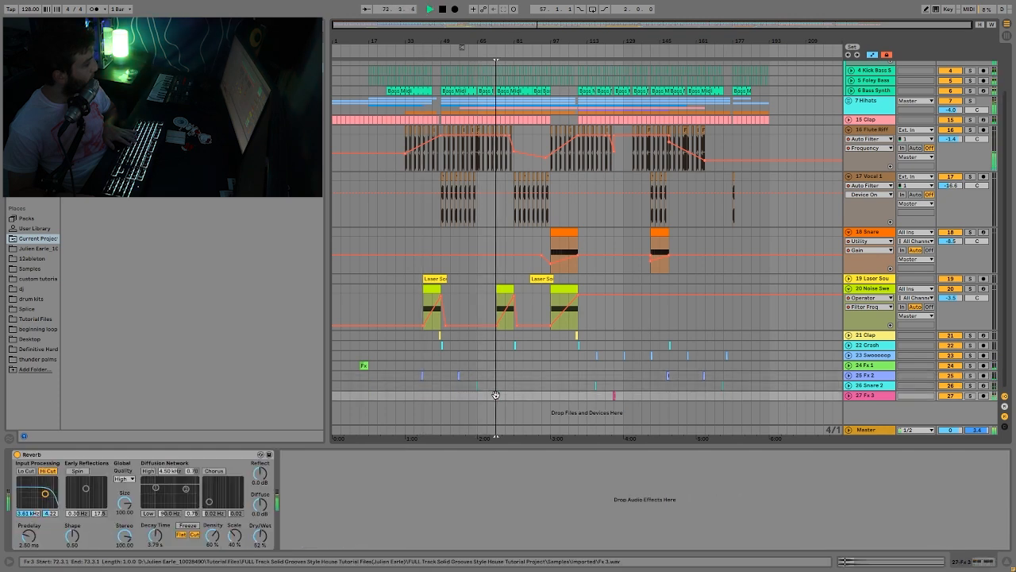
pyautogui.press('space')
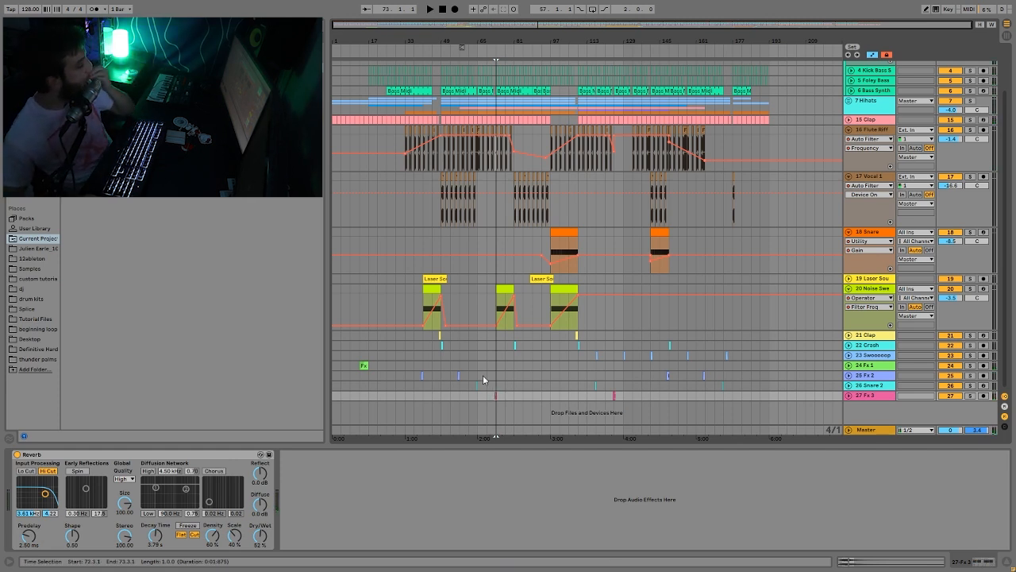
pyautogui.scroll(3, 483, 375)
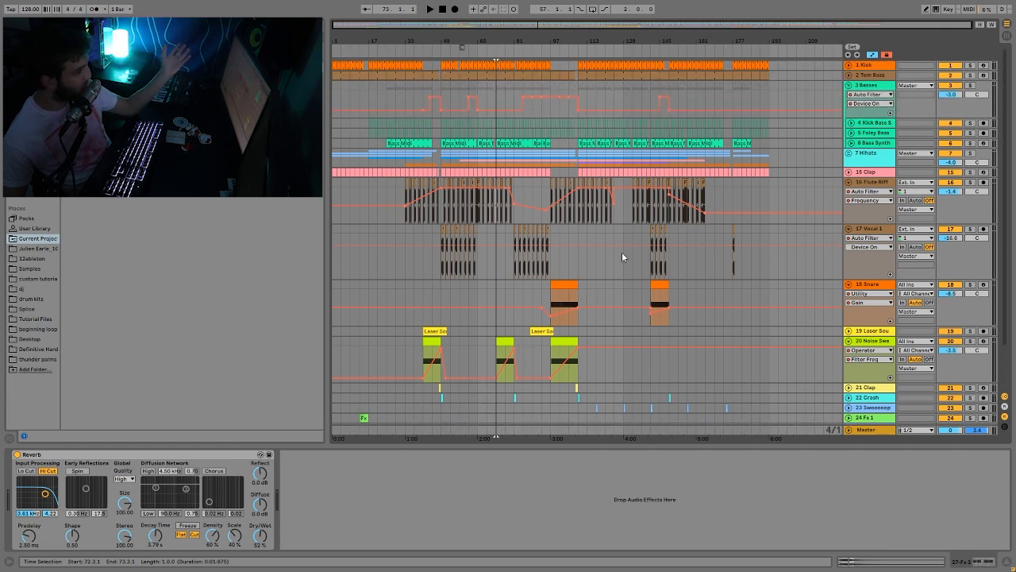
pyautogui.scroll(-3, 642, 266)
pyautogui.scroll(3, 721, 232)
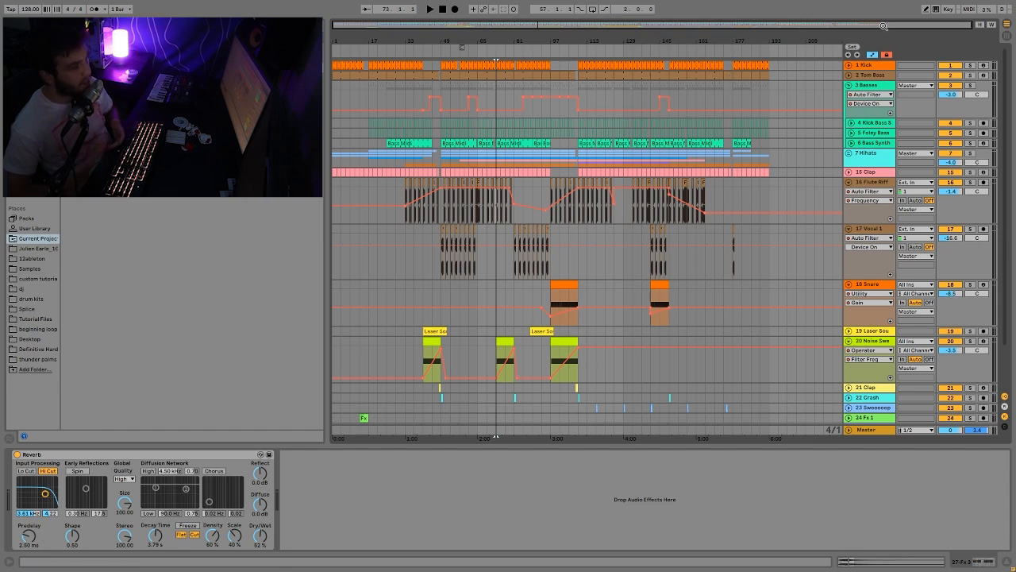
pyautogui.scroll(-3, 608, 237)
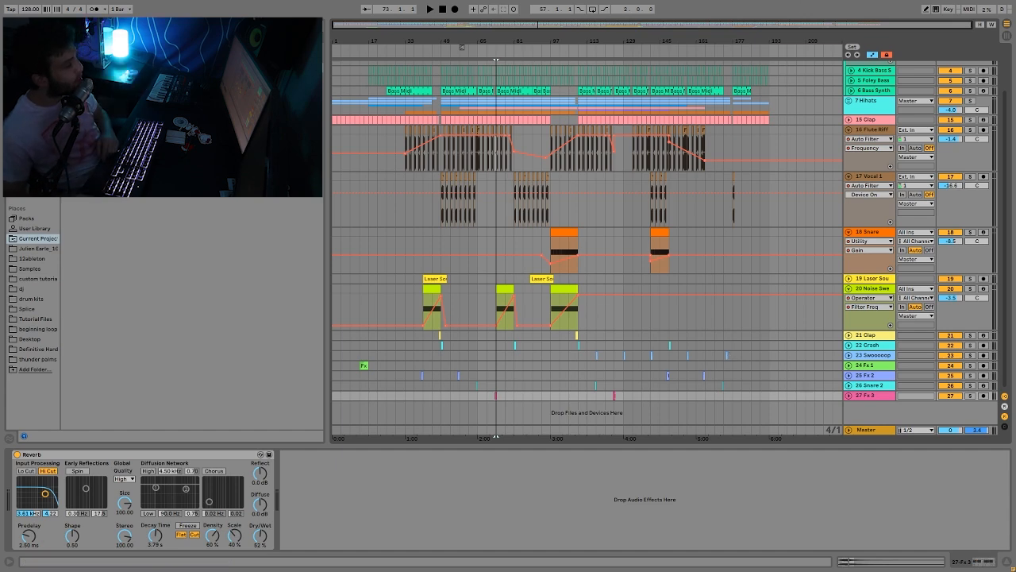
# Show the Basses group's devices and audition the end of the build-up into the drop from bar 105.
pyautogui.scroll(2, 736, 195)
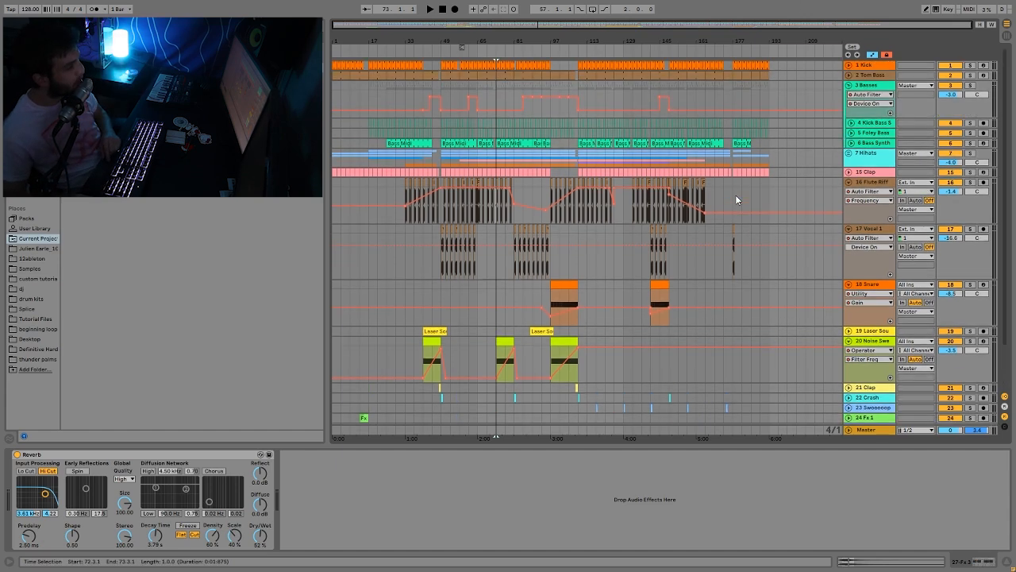
pyautogui.click(568, 109)
pyautogui.press('space')
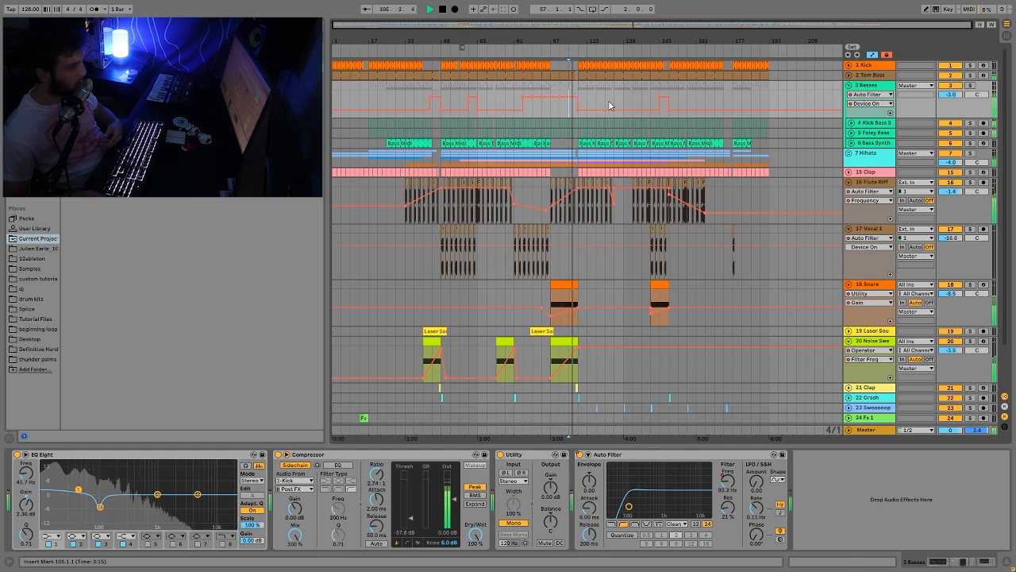
# Fold all tracks in the arrangement and audition the drop in the full mix from bar 109.
pyautogui.click(860, 184)
pyautogui.hotkey('ctrl', 'a')
pyautogui.press('u')
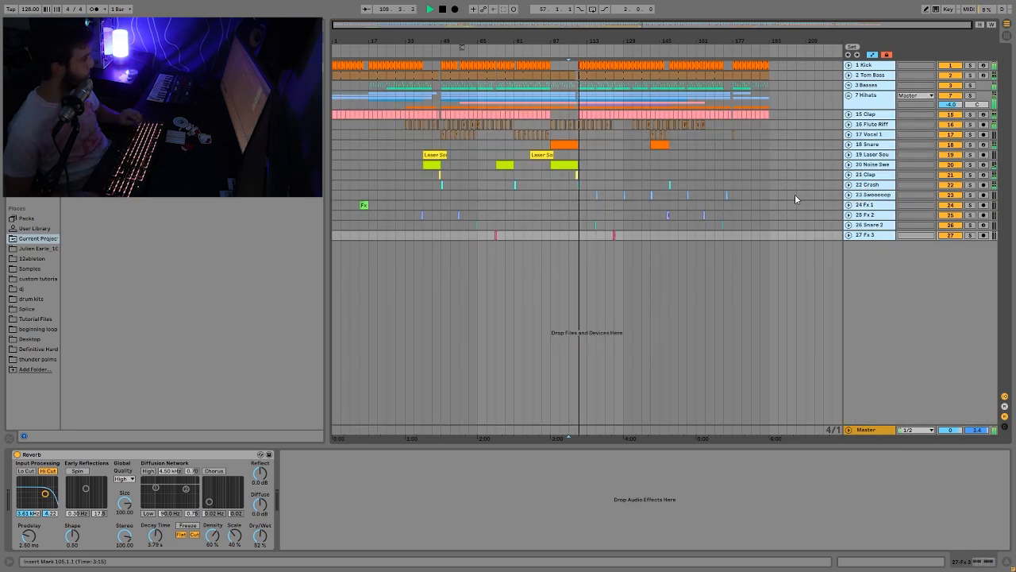
pyautogui.click(578, 100)
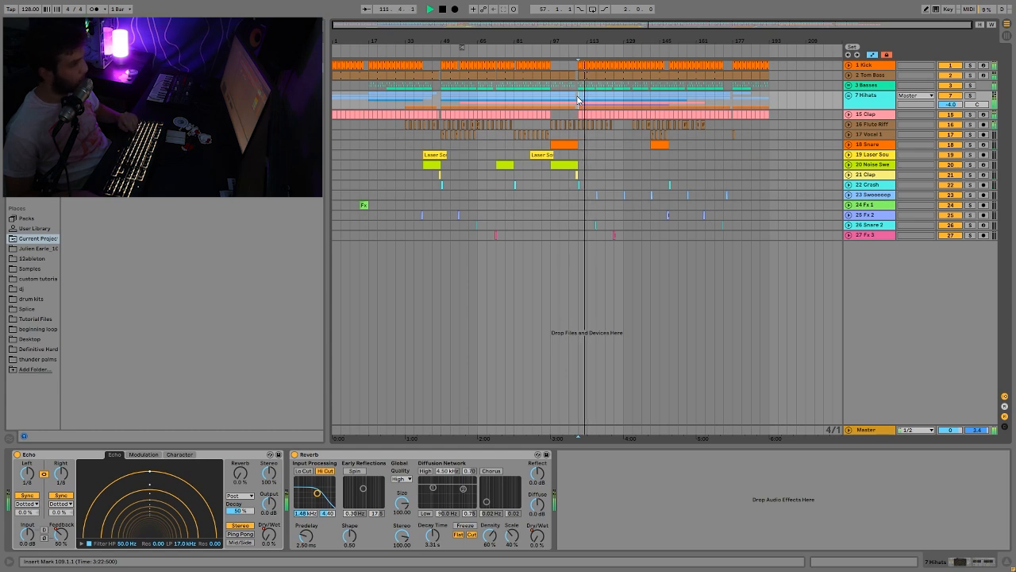
pyautogui.press('space')
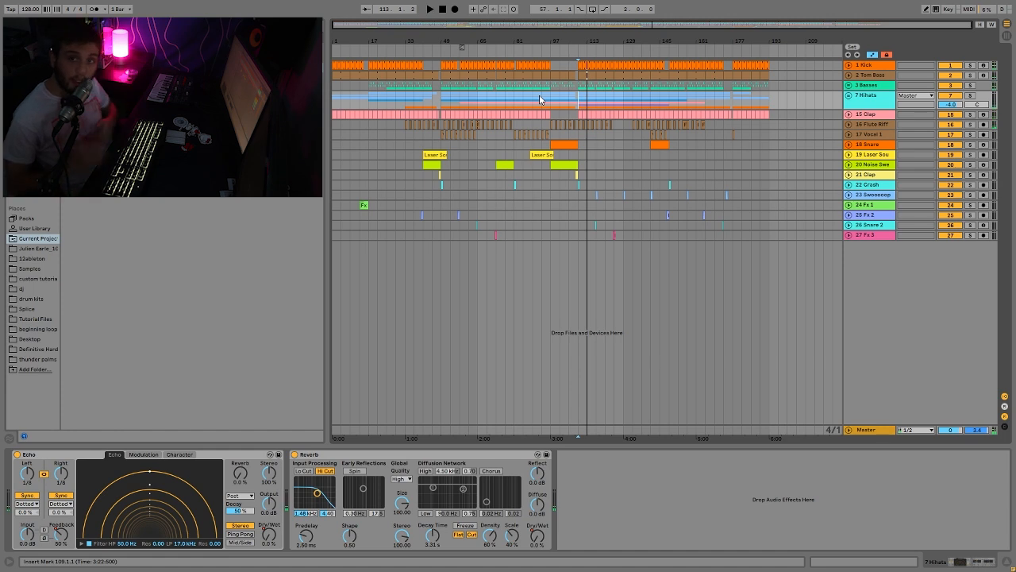